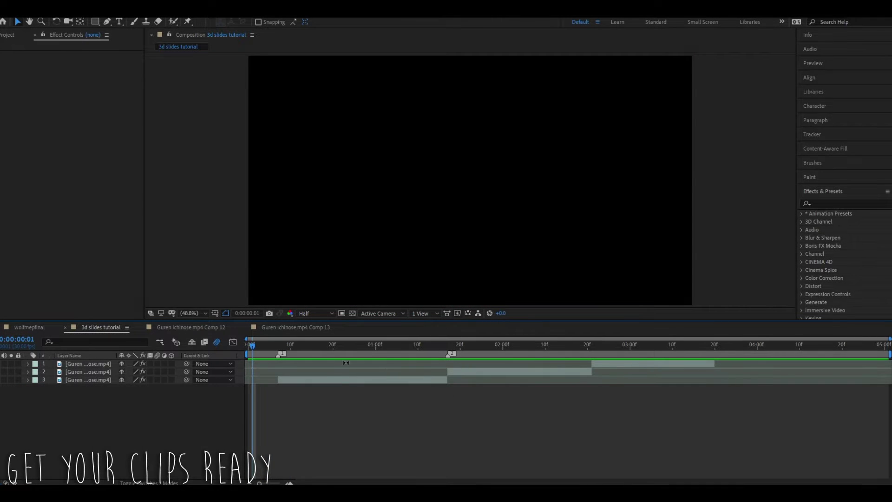
- Scrub the Guren clips, set the Composition viewer to 25% magnification, and return to the start
drag(346, 362, 262, 368)
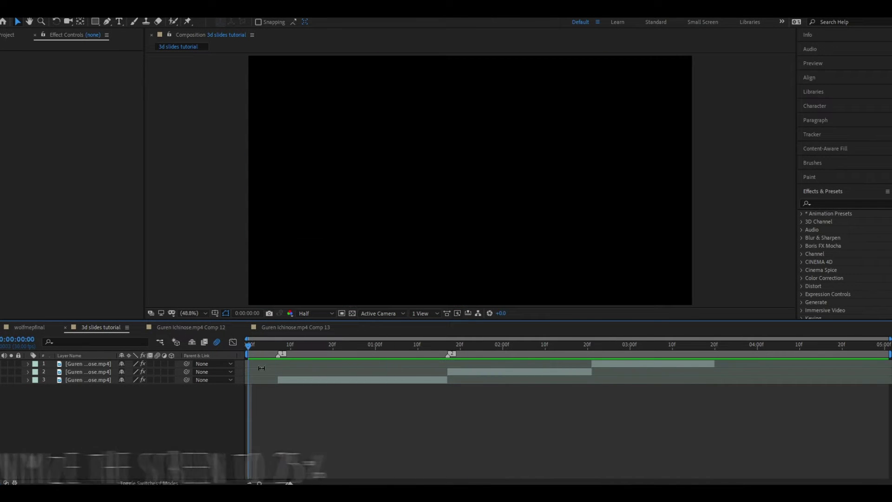
click(186, 311)
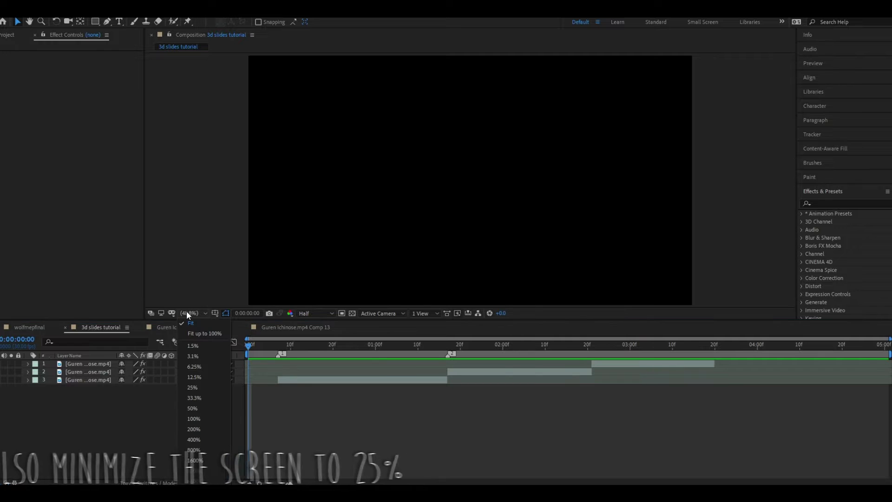
click(191, 387)
click(288, 344)
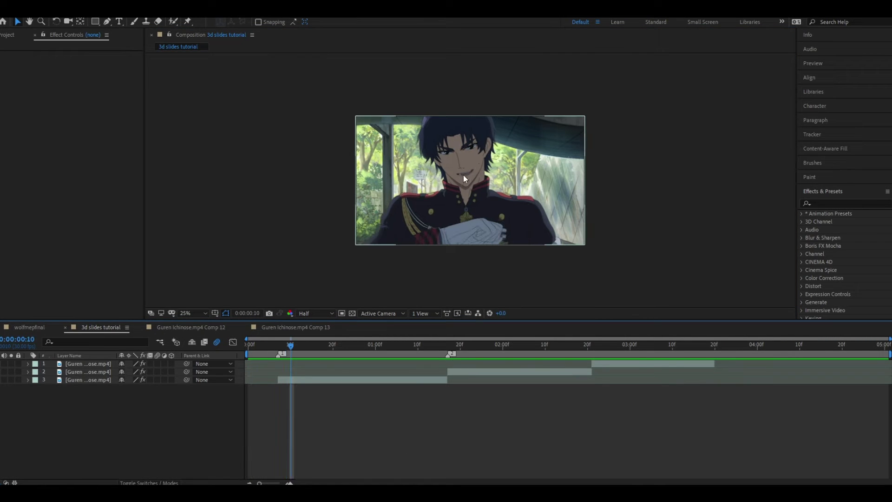
drag(288, 344, 244, 353)
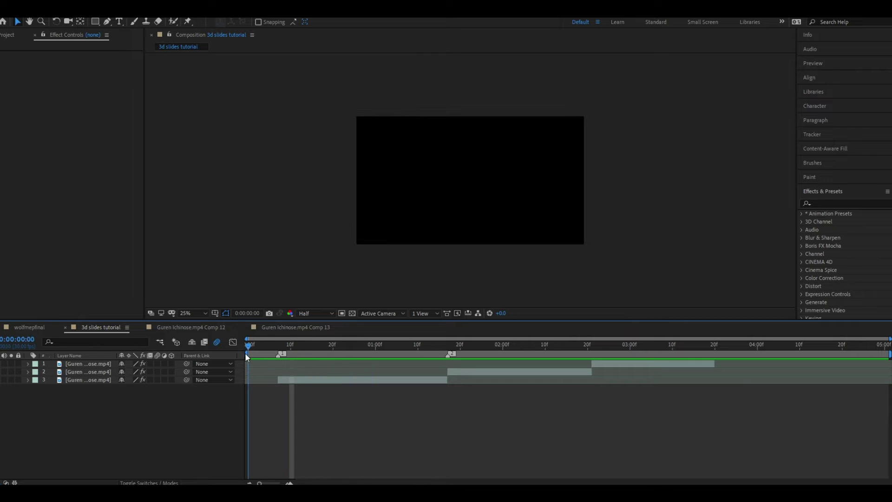
- Drag layers 2 and 1 earlier so they start just after layer 3 and all three clips overlap
key(space)
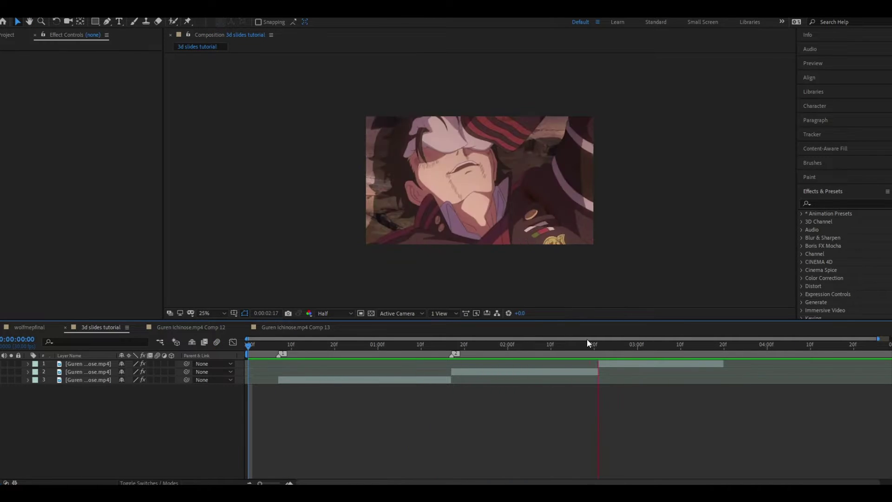
drag(602, 349, 382, 354)
drag(480, 372, 343, 378)
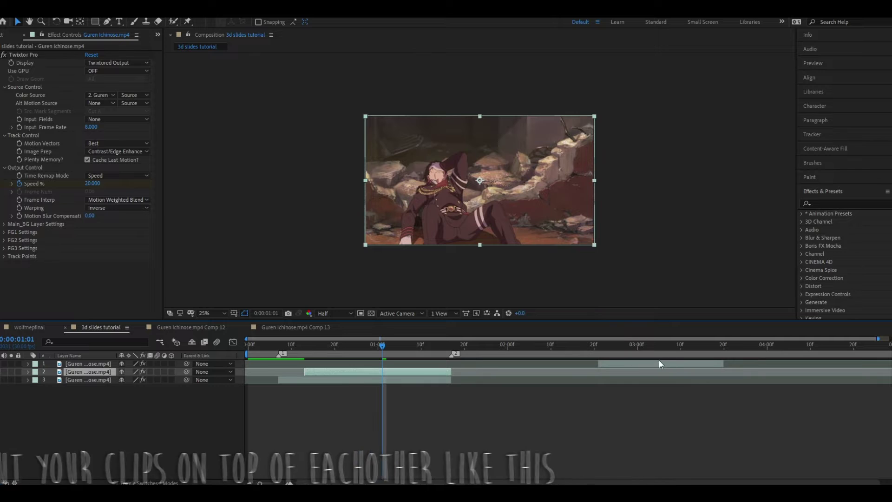
drag(659, 362, 385, 369)
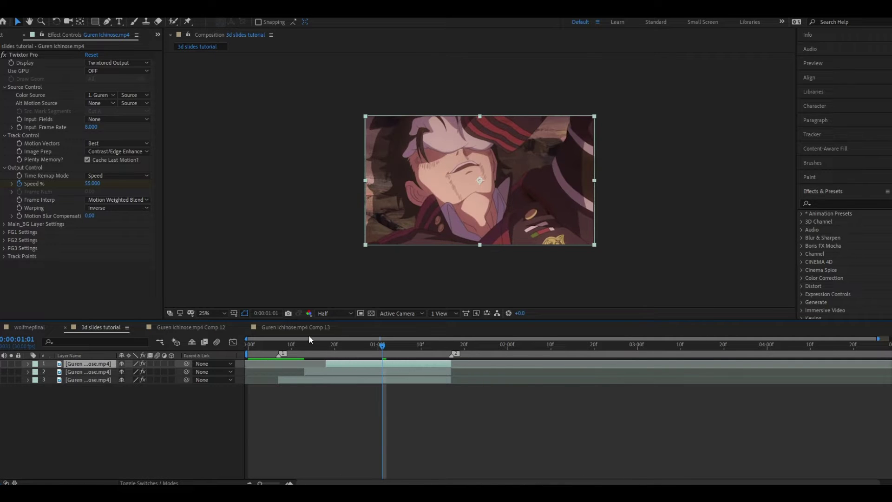
mouse_move(288, 344)
mouse_down()
mouse_move(343, 344)
mouse_move(278, 346)
mouse_up()
click(330, 426)
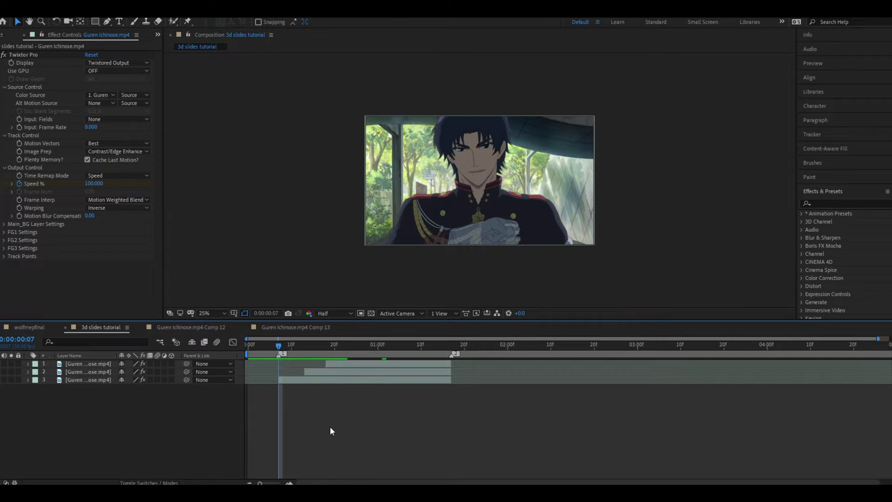
- Precompose the bottom clip layer into Comp 16, moving all attributes into the new composition
click(291, 380)
key(ctrl+shift+c)
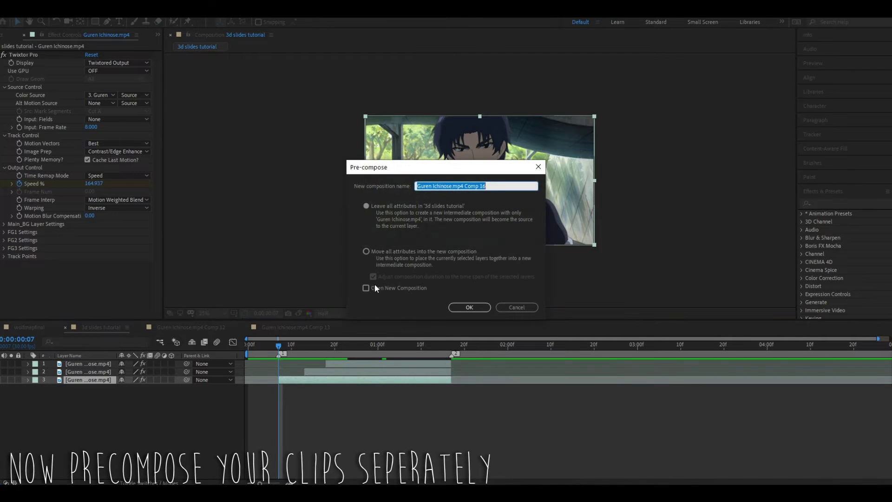
click(370, 252)
click(467, 307)
- Precompose the middle clip layer into Comp 17
click(306, 347)
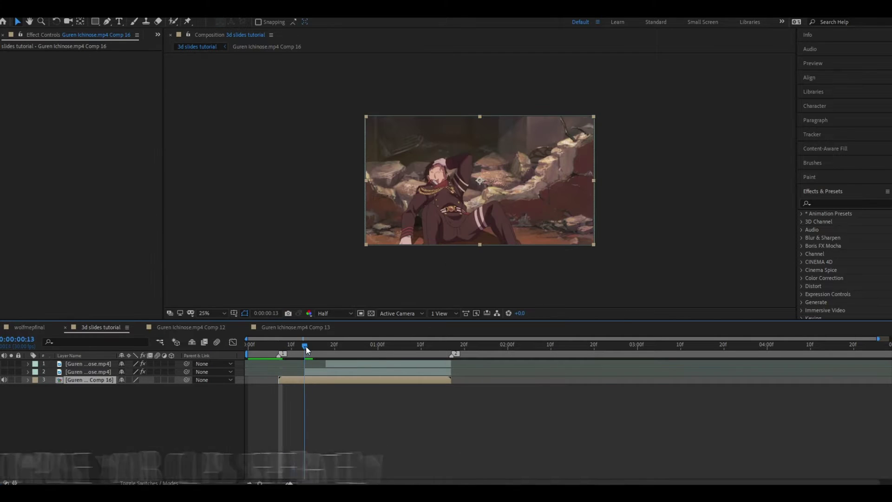
click(320, 371)
key(ctrl+shift+c)
click(468, 307)
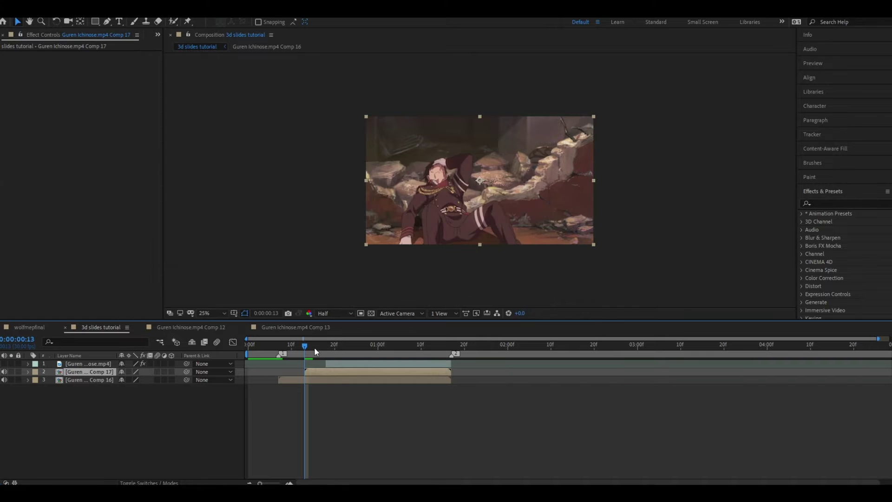
- Precompose the top clip layer into Comp 18, moving all attributes into it
drag(314, 347, 325, 345)
click(334, 363)
key(ctrl+shift+c)
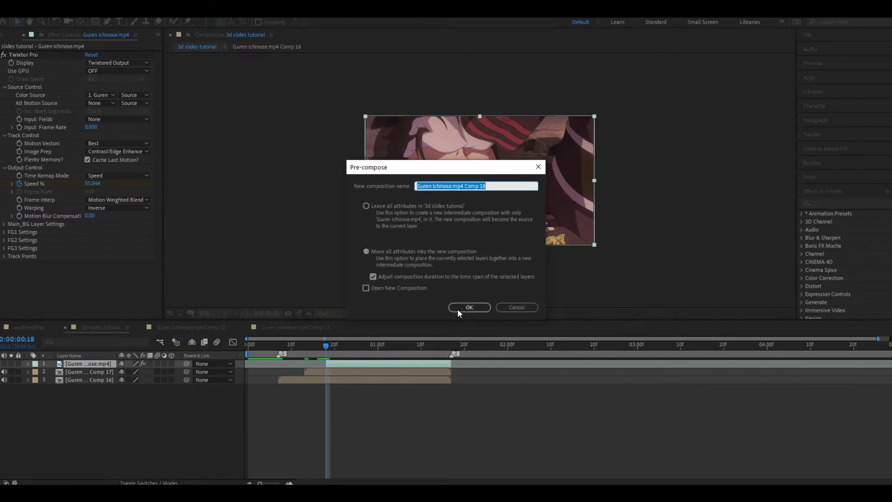
click(466, 307)
click(384, 383)
- Preview the three precomposed clips and return the playhead to frame 4
click(386, 346)
drag(392, 347, 446, 344)
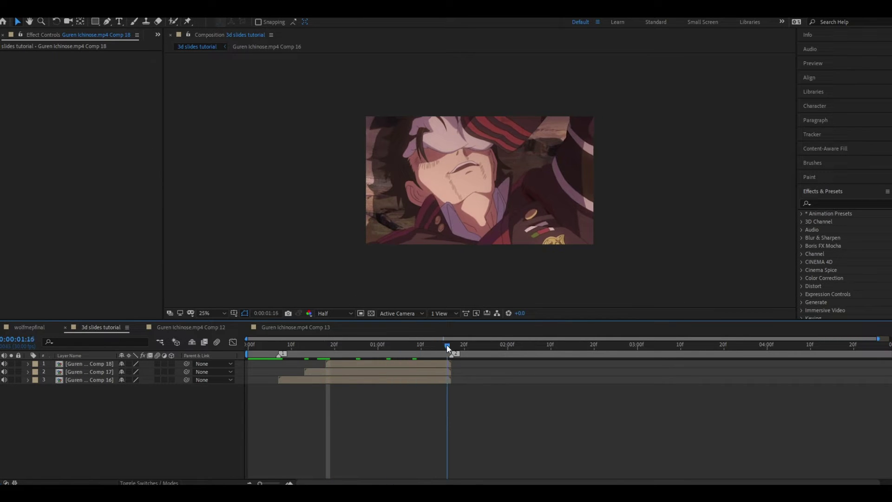
key(space)
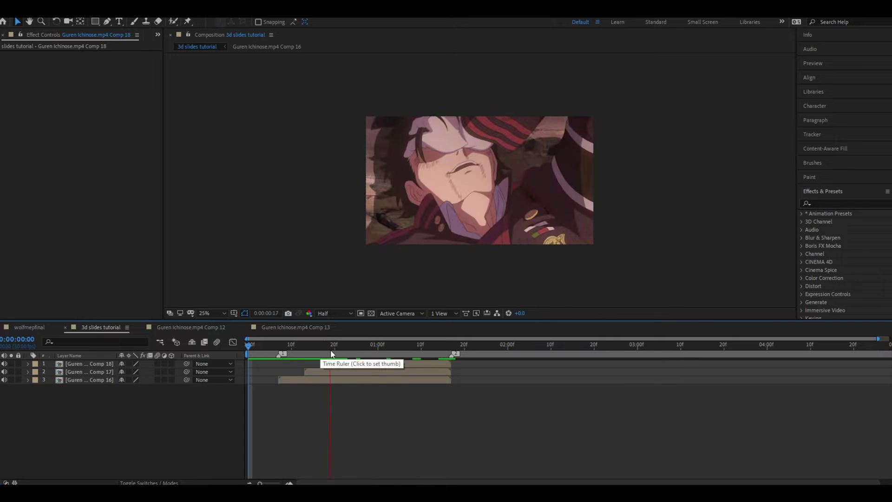
key(space)
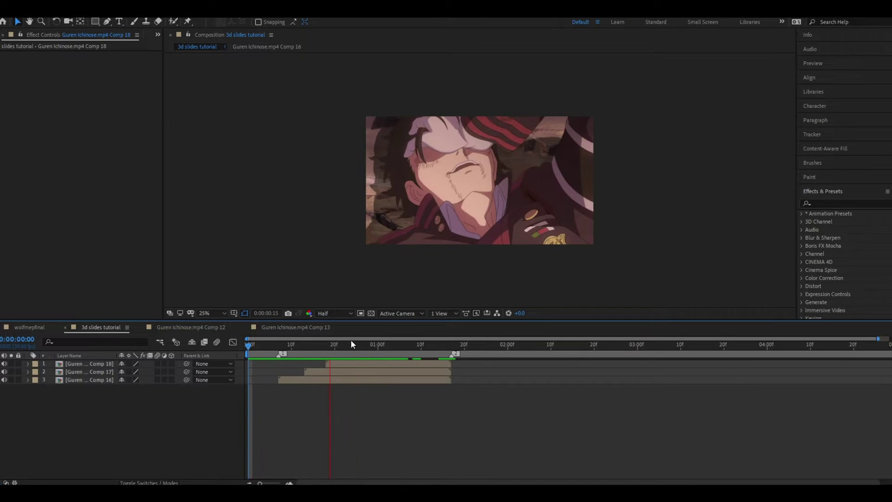
click(360, 347)
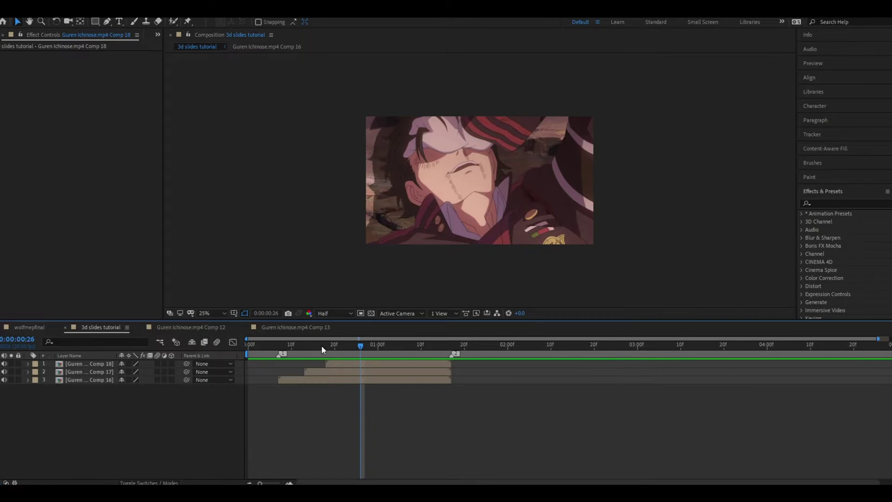
click(266, 346)
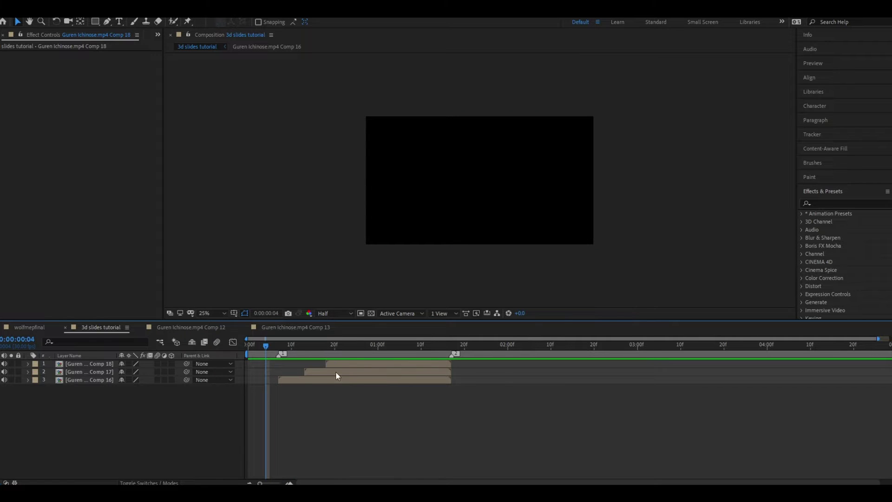
- Add a new camera layer, Camera 2, to the composition
click(119, 366)
right_click(46, 362)
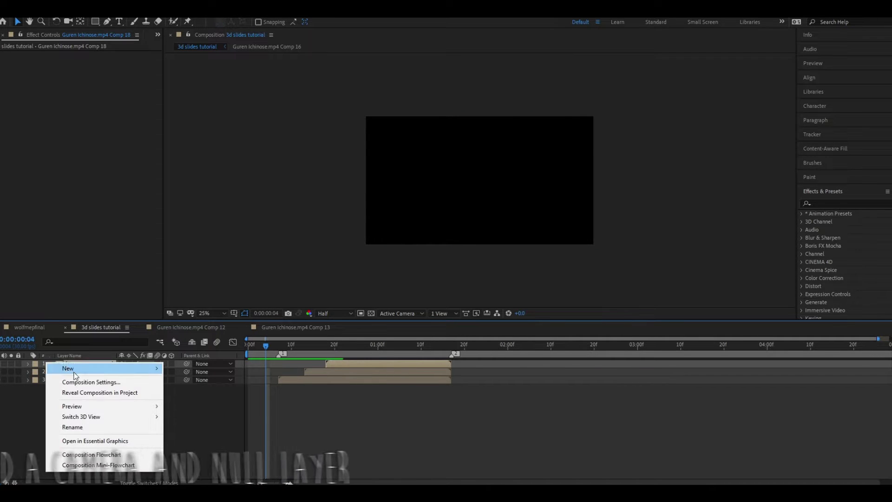
mouse_move(139, 368)
click(203, 414)
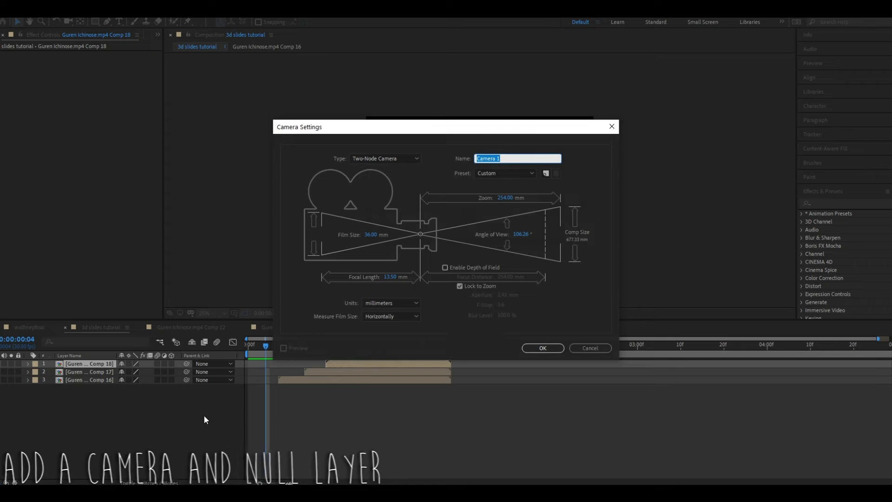
click(542, 348)
click(515, 284)
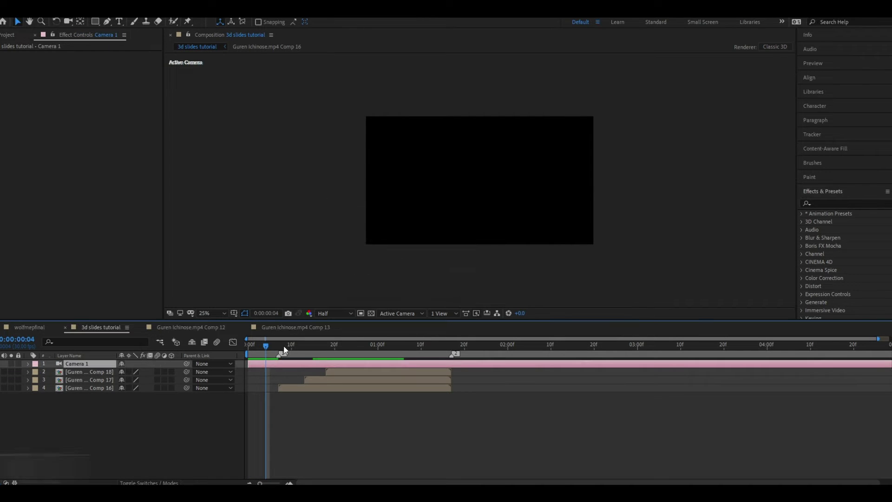
- Split the camera at 1:17 and delete the extra pieces so it spans only the clips
drag(284, 348, 451, 346)
key(ctrl+shift+d)
key(ctrl+shift+d)
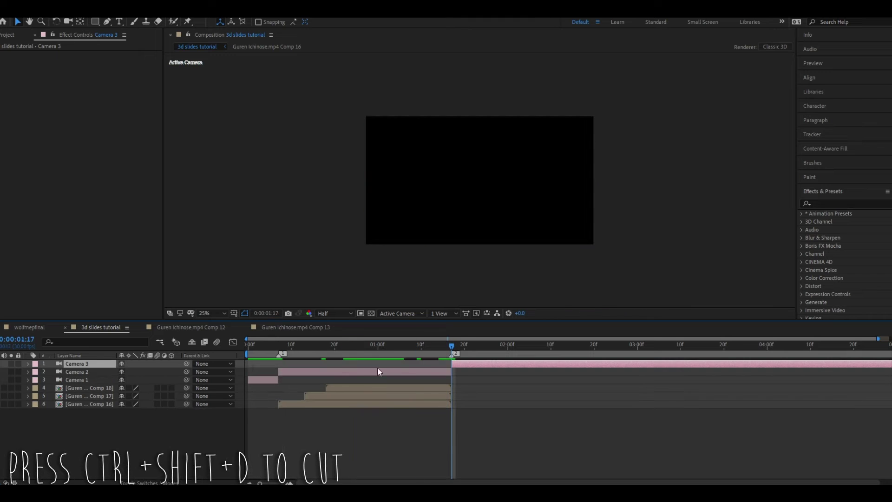
key(Delete)
click(273, 372)
key(Delete)
click(290, 366)
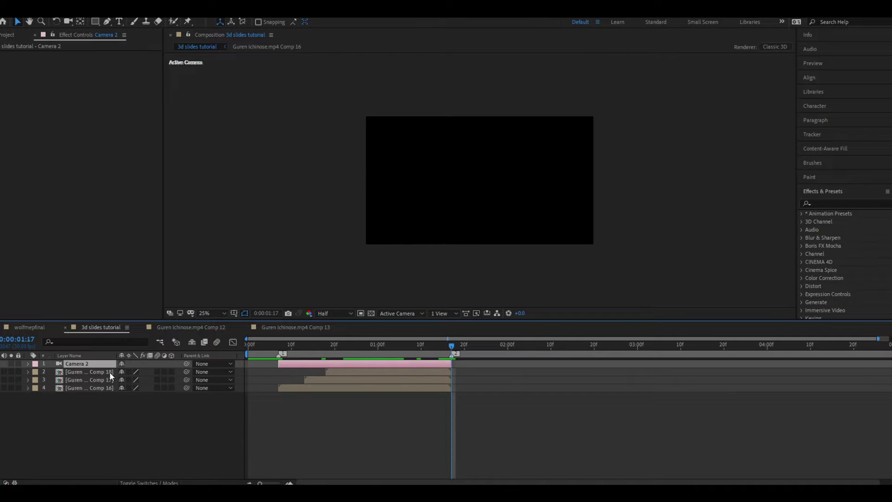
right_click(56, 363)
- Add a Null Object layer, Null 16, trimmed to start at frame 7
mouse_move(154, 371)
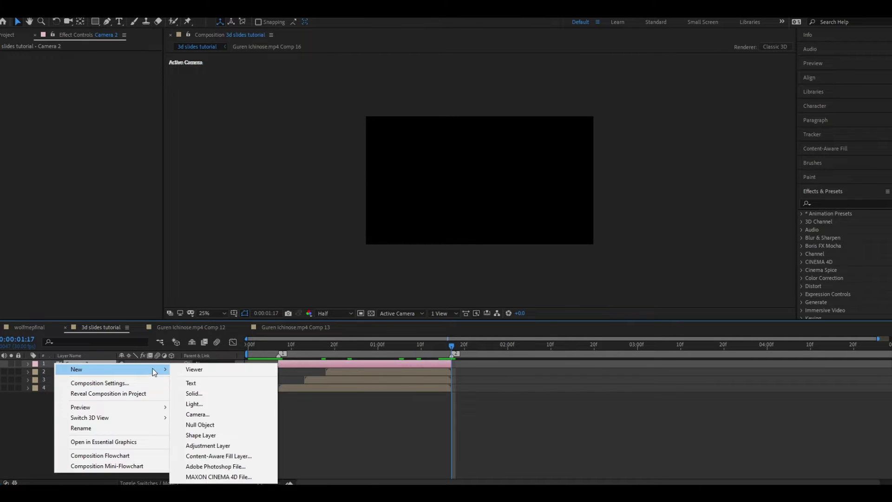
click(201, 425)
click(280, 346)
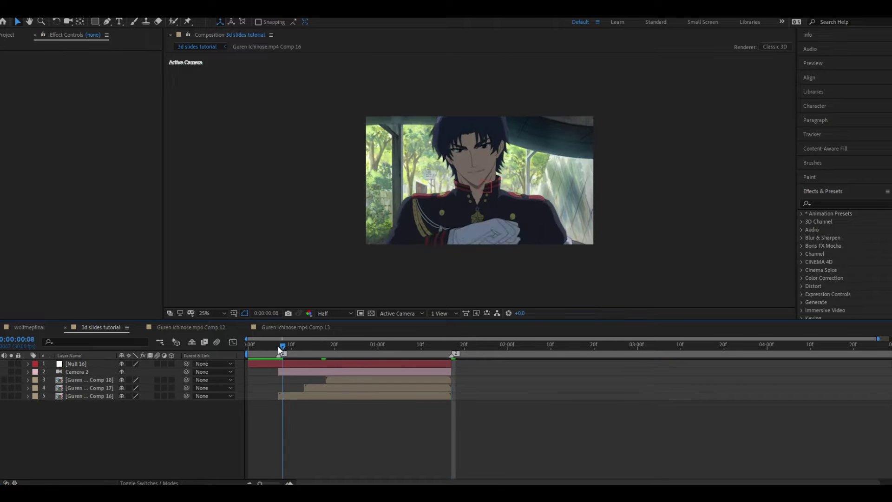
click(278, 347)
key(alt+bracketleft)
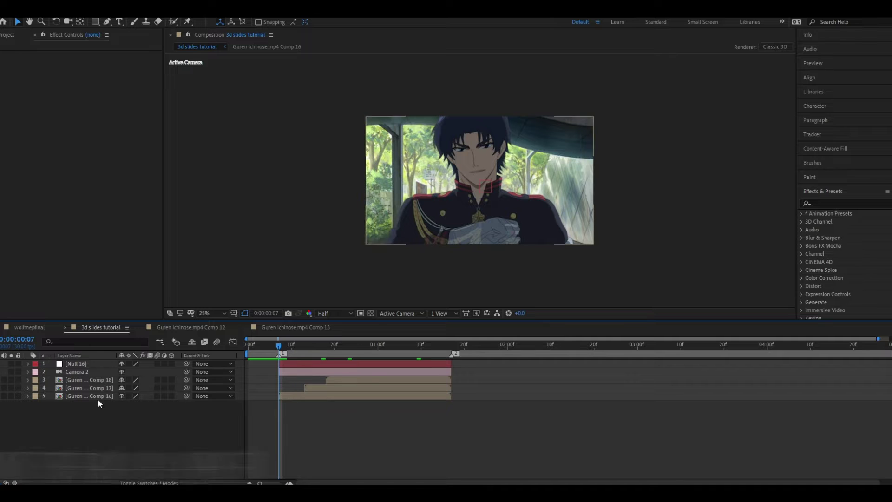
- Enable motion blur and 3D for the three clips, and parent Camera 2 to Null 16
mouse_move(157, 380)
mouse_down()
mouse_move(158, 396)
mouse_move(171, 396)
mouse_up()
click(179, 371)
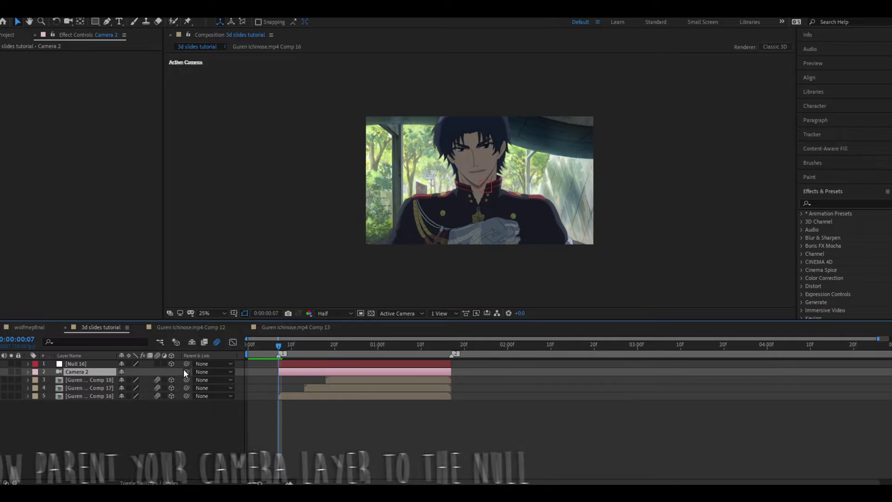
drag(187, 372, 96, 367)
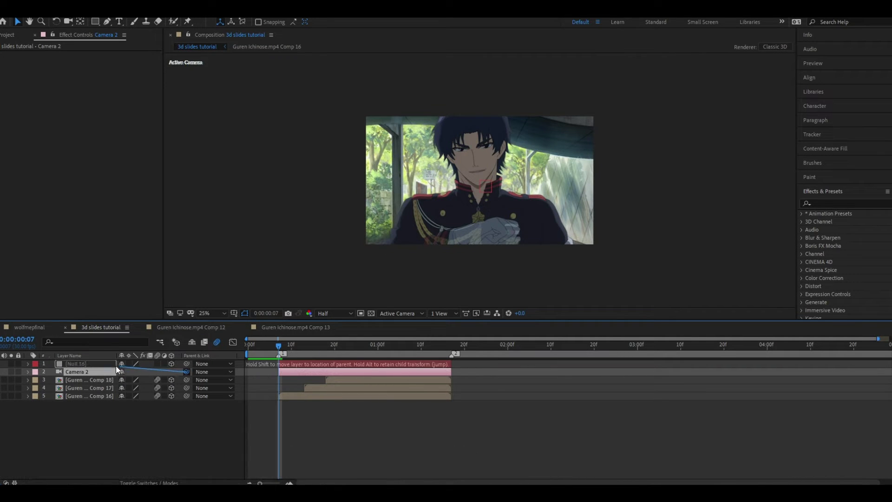
drag(187, 372, 115, 366)
drag(278, 345, 279, 346)
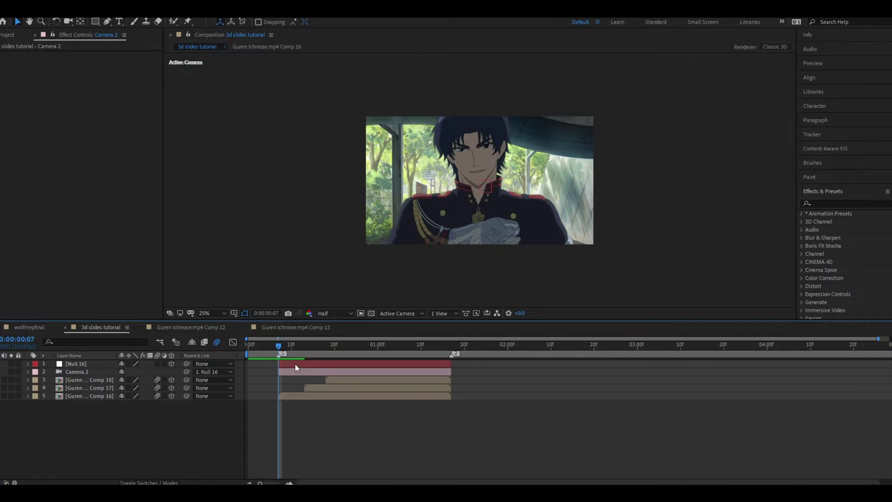
click(295, 365)
- Set Null 16's Z position to -500, leaving Position at 960, 540, -500
key(p)
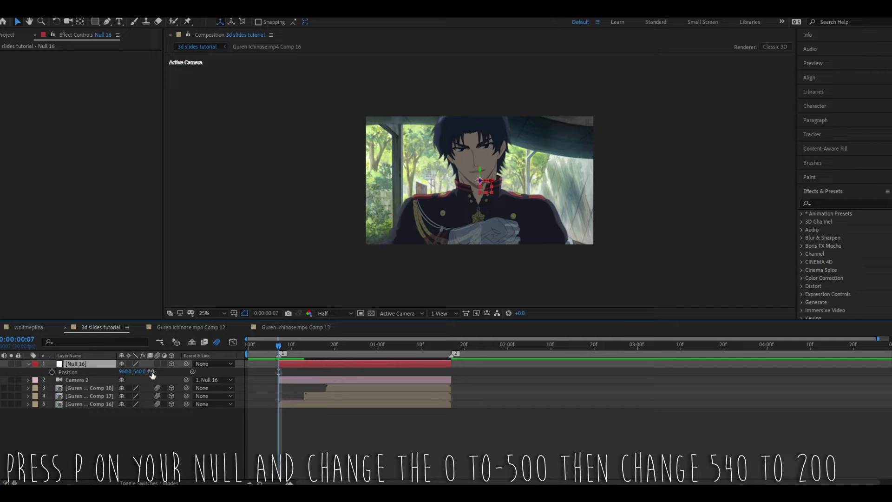
click(151, 371)
text(00)
key(Return)
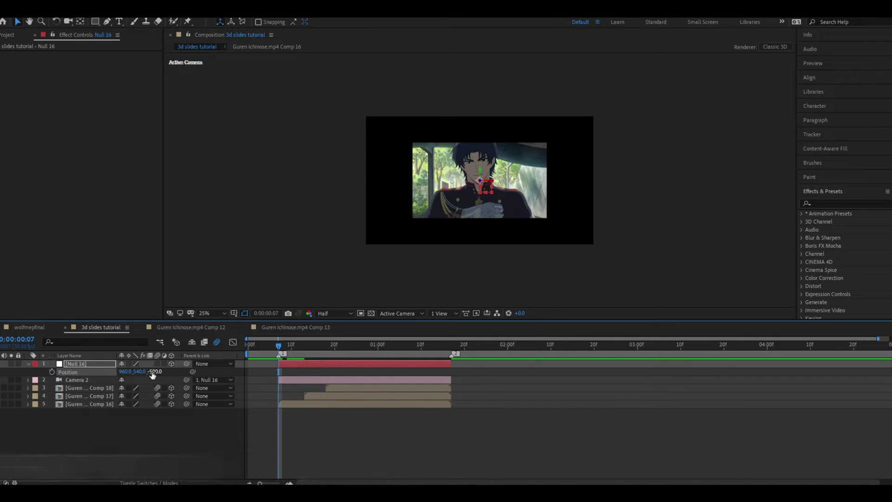
drag(140, 375, 123, 381)
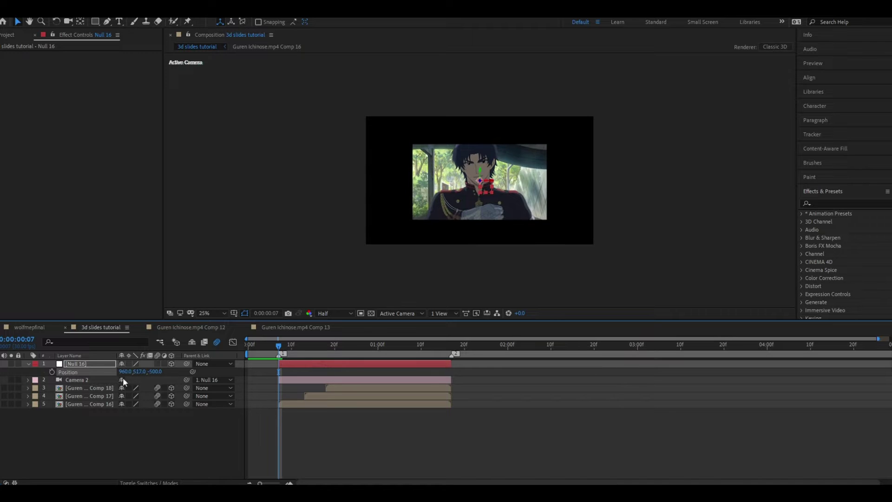
key(ctrl+z)
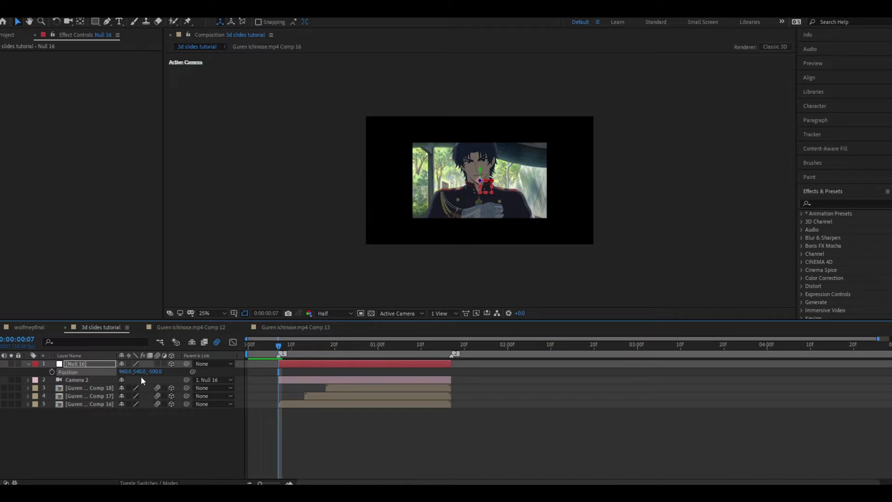
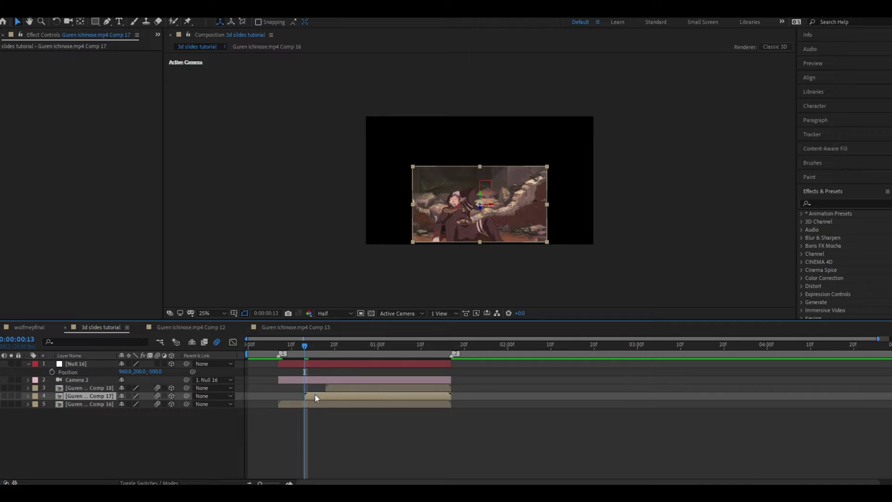
- Drag the Comp 17 clip upward in the viewer so it sits above the Comp 16 clip, redoing the move once
click(480, 210)
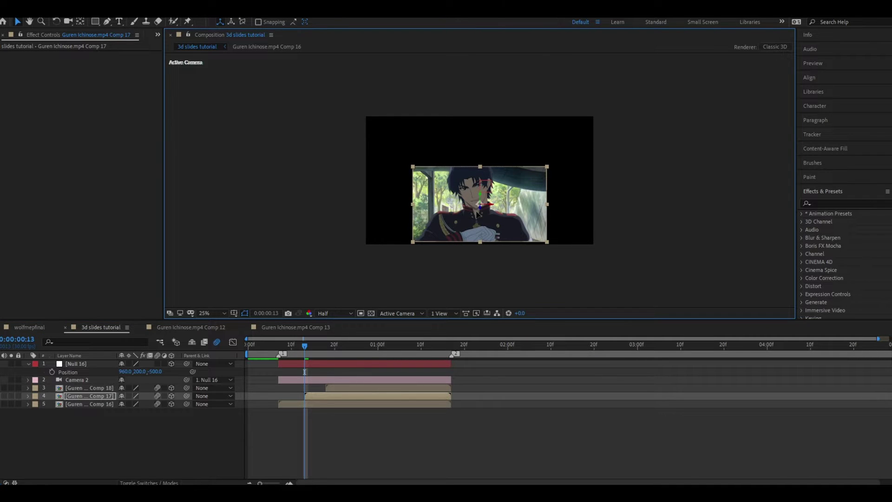
drag(477, 211, 472, 163)
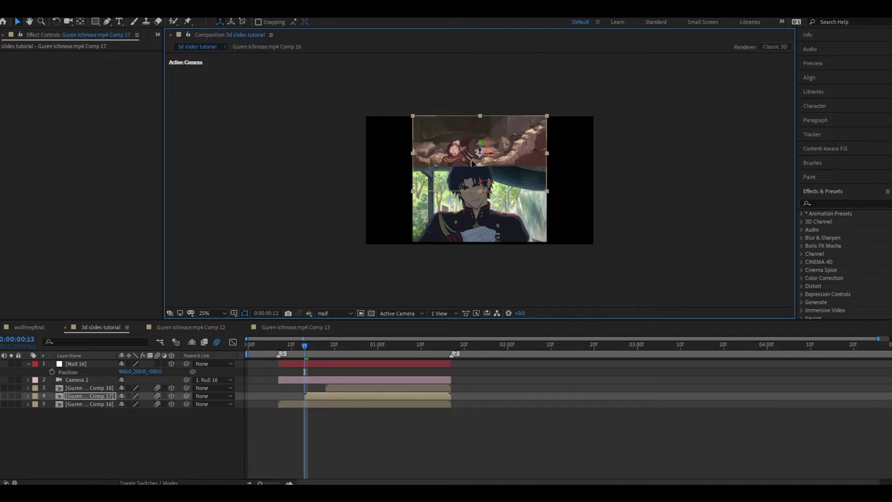
key(ctrl+z)
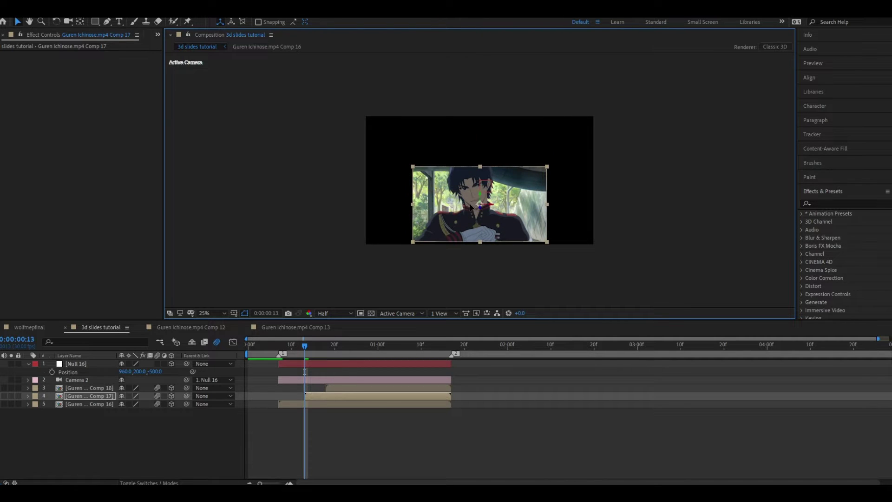
drag(470, 204, 471, 152)
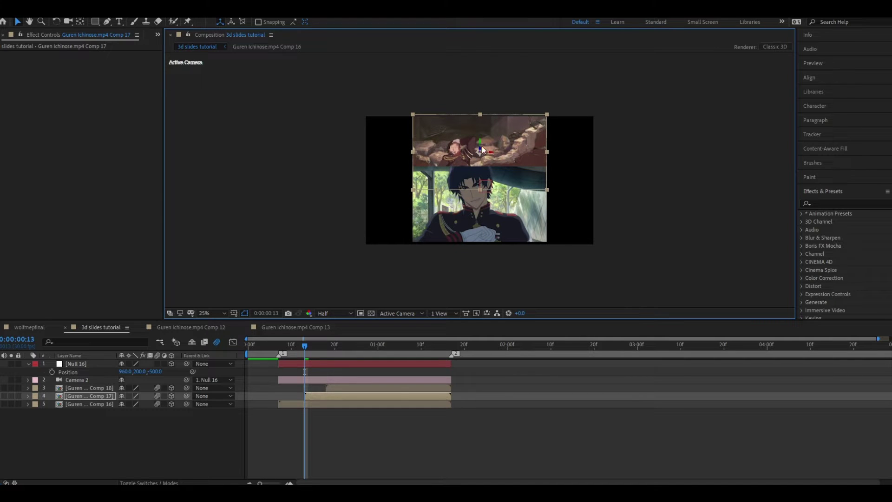
click(357, 432)
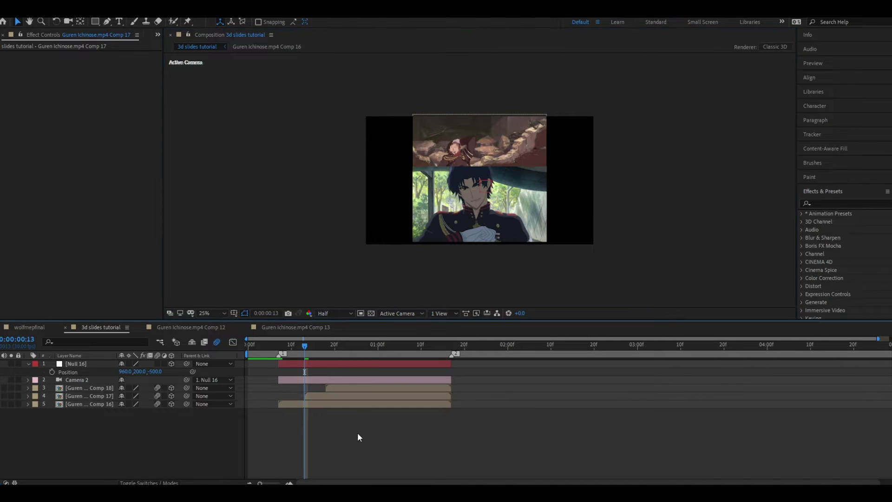
click(320, 395)
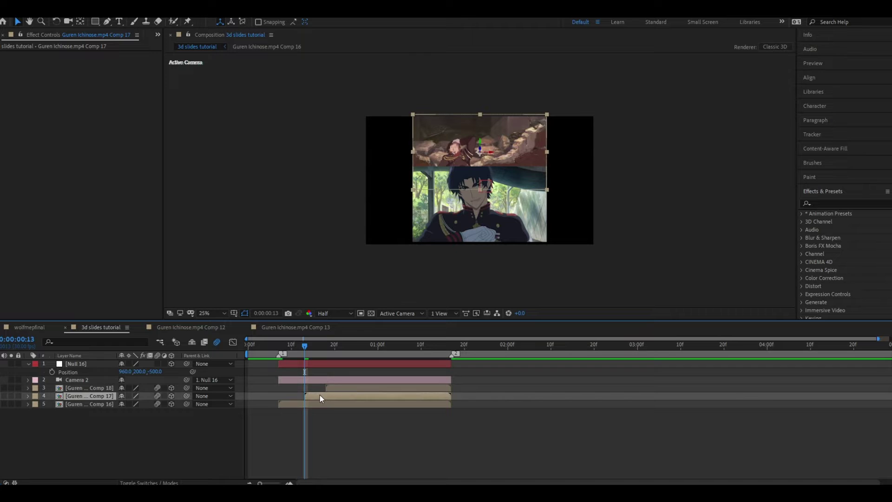
- Tilt the Comp 17 layer to 10° Z Rotation and nudge it upward in the viewer
key(r)
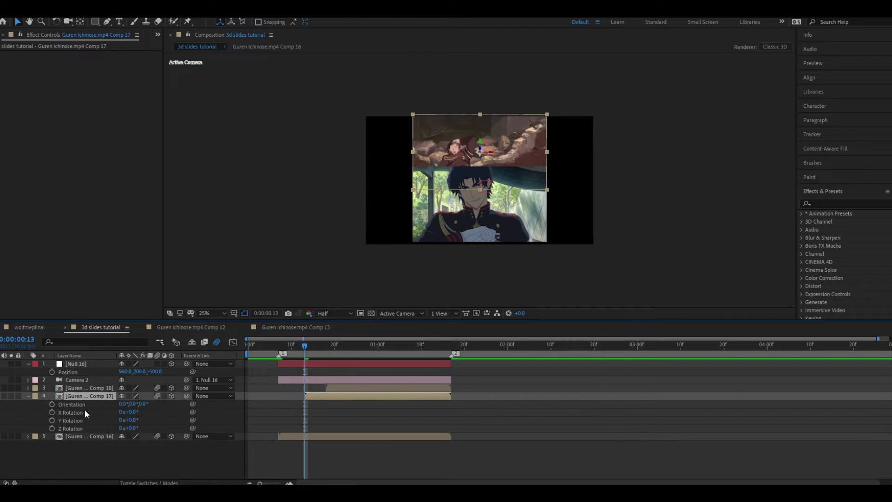
drag(130, 427, 135, 428)
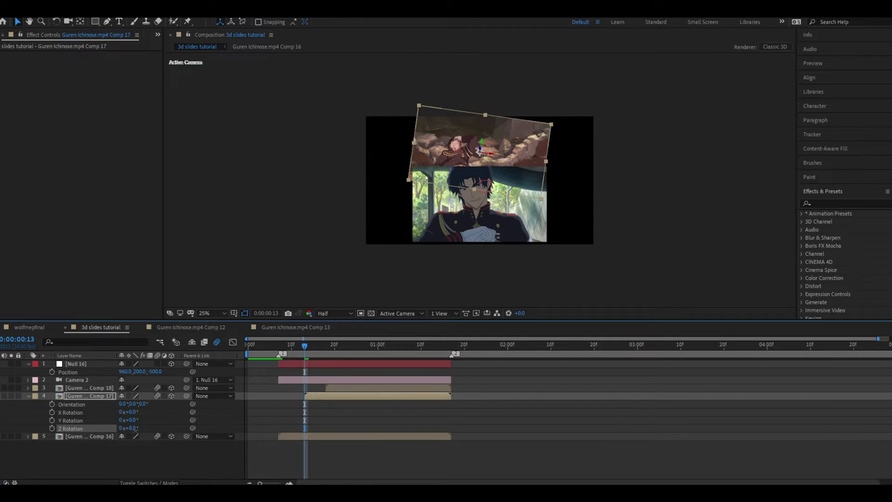
click(135, 428)
key(Return)
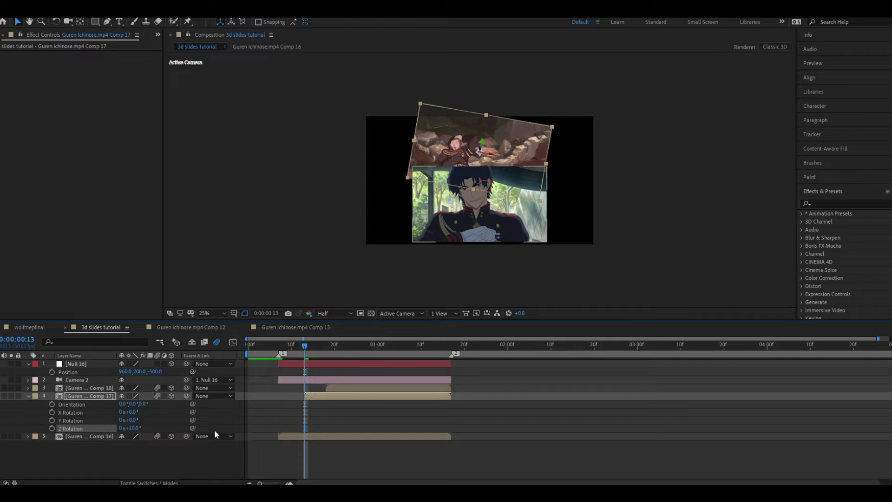
click(344, 419)
click(344, 436)
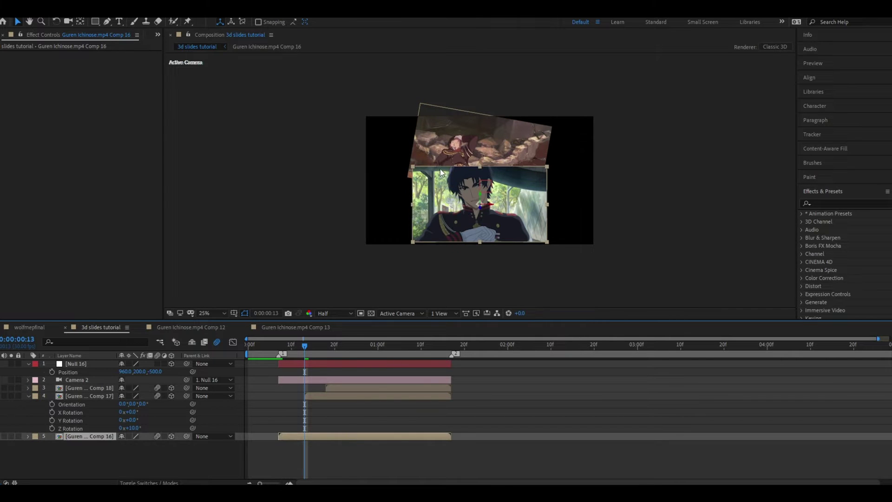
click(440, 180)
mouse_move(439, 180)
mouse_down()
mouse_move(453, 145)
mouse_move(459, 160)
mouse_up()
- Scale the Comp 17 layer to 105%, passing through 120%, and nudge it into place
key(s)
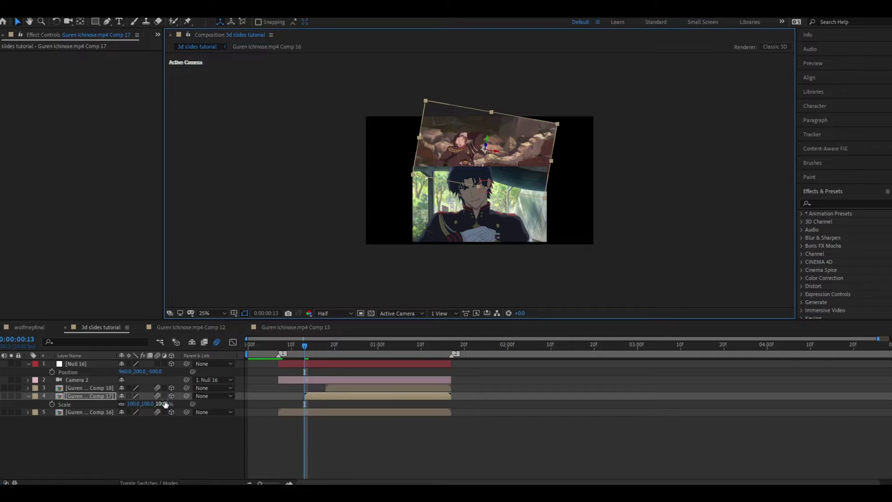
click(149, 403)
text(120)
key(Return)
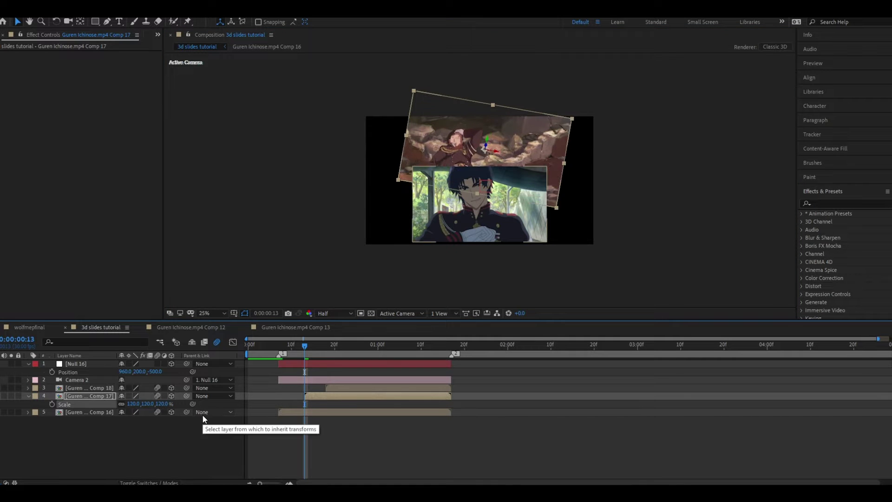
click(474, 174)
drag(474, 174, 478, 168)
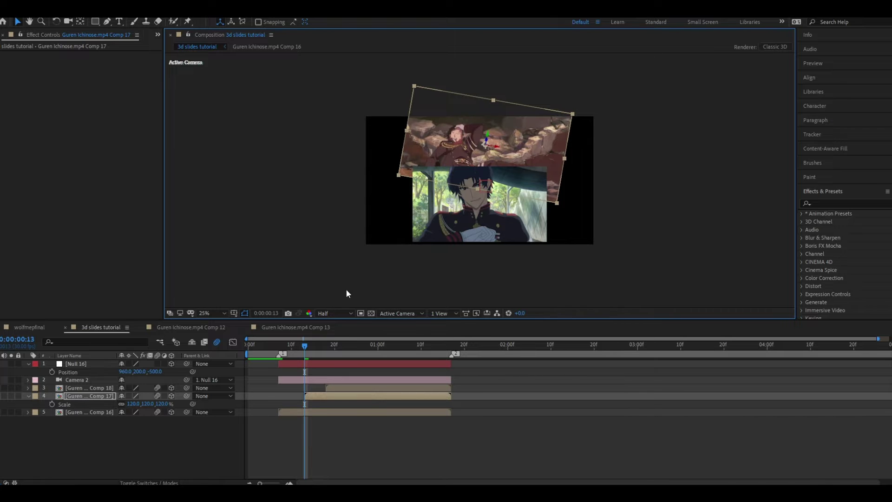
click(145, 403)
text(10)
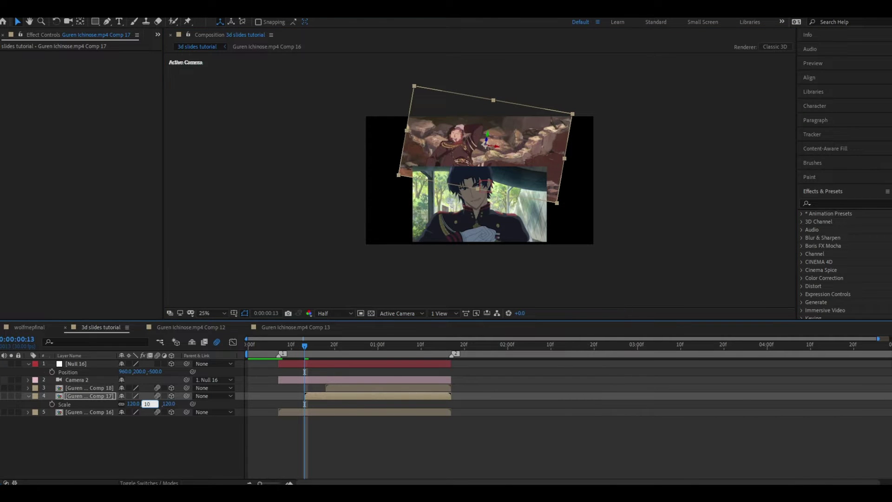
text(5)
key(Return)
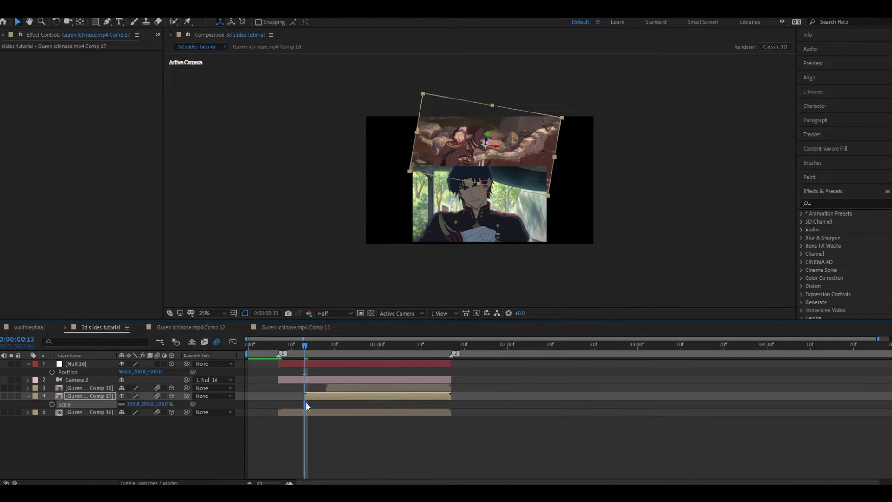
click(375, 418)
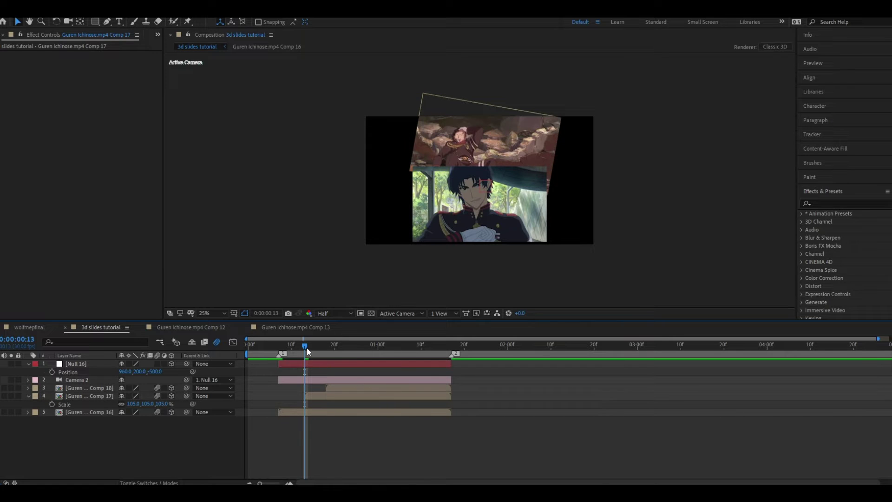
click(340, 395)
drag(471, 161, 470, 166)
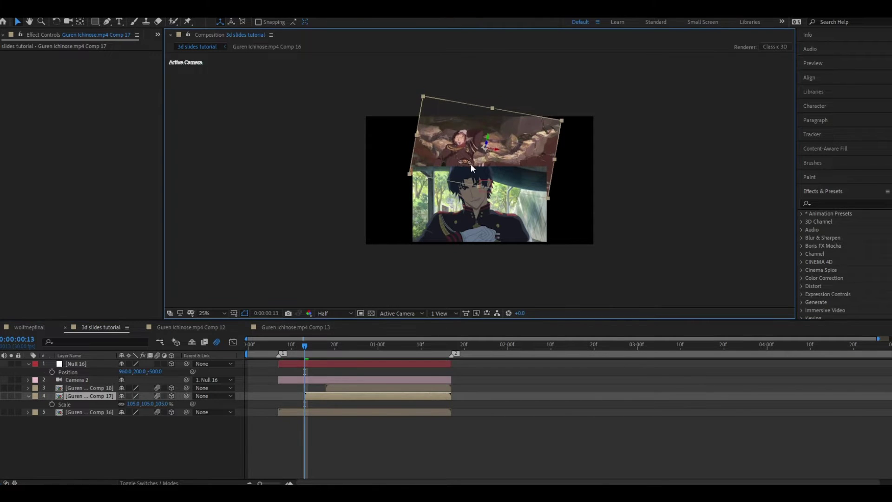
click(527, 407)
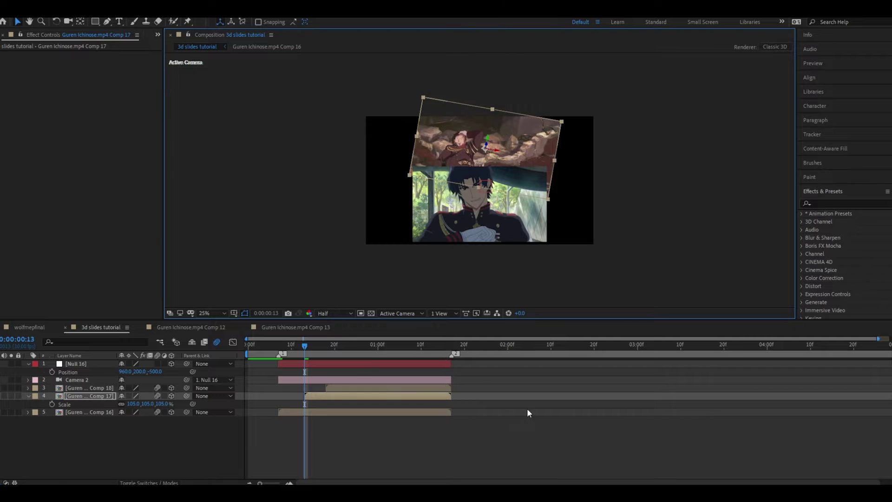
- At frame 18, set Null 16's Position Y to -300 and drag the Comp 18 clip above the stack
click(325, 344)
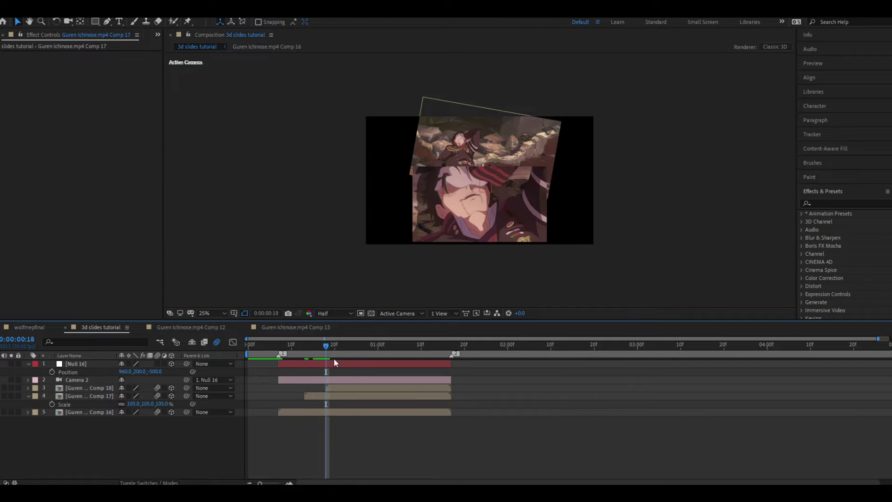
click(352, 390)
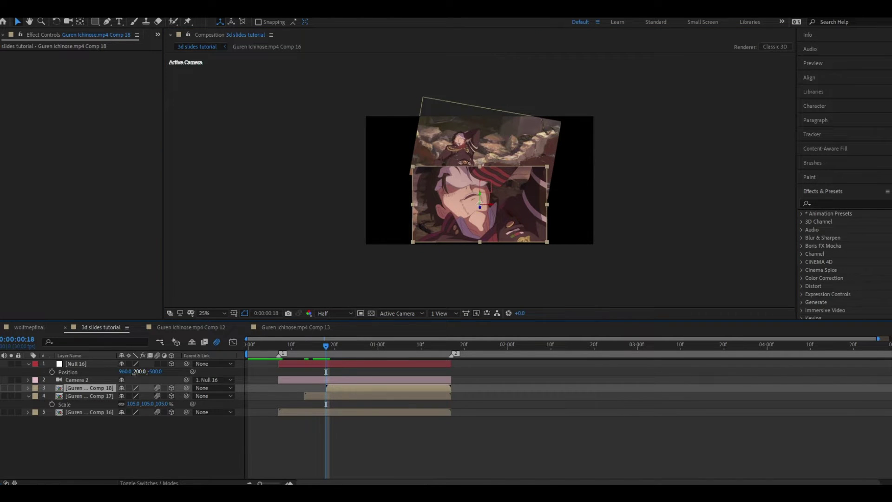
click(139, 371)
text(-300)
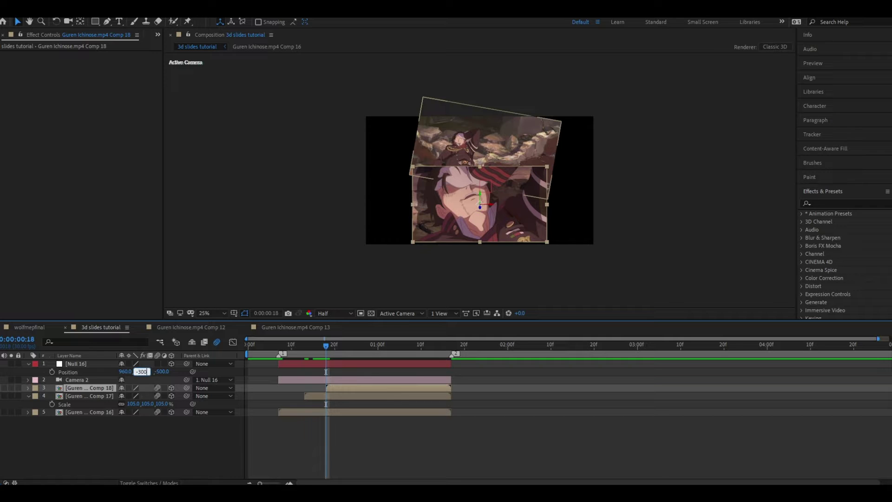
key(Return)
click(382, 388)
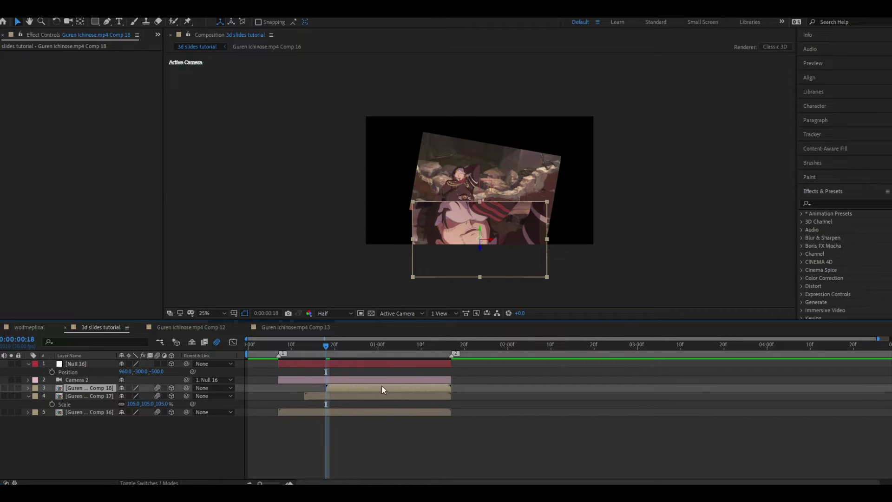
click(480, 253)
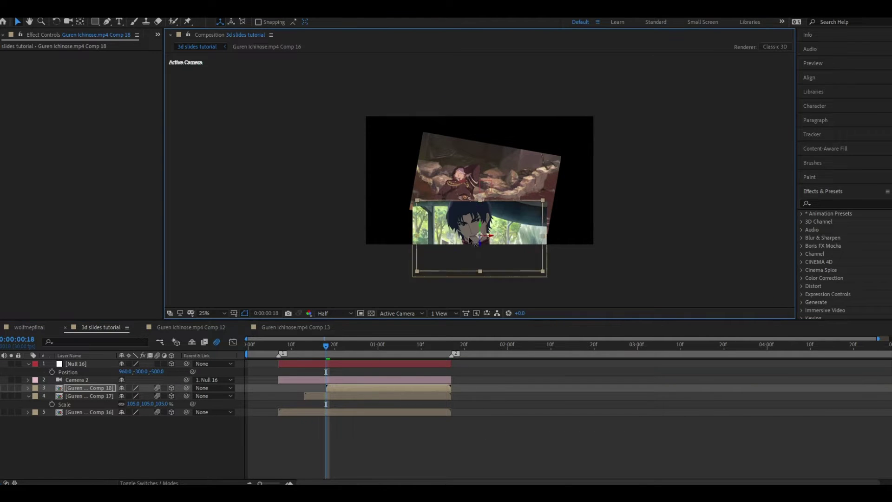
mouse_move(452, 243)
mouse_down()
mouse_move(447, 166)
mouse_move(509, 140)
mouse_move(495, 149)
mouse_move(486, 141)
mouse_up()
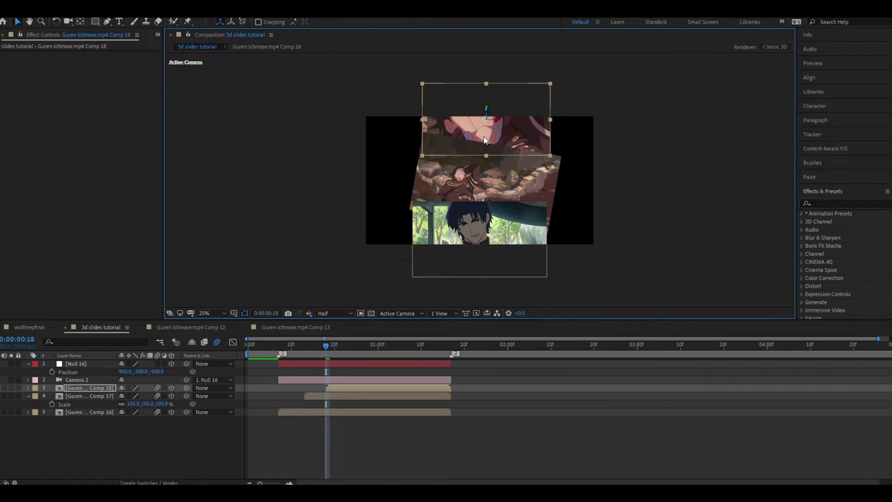
- Tilt the Comp 18 clip to -10° Z Rotation and nudge it down slightly
key(r)
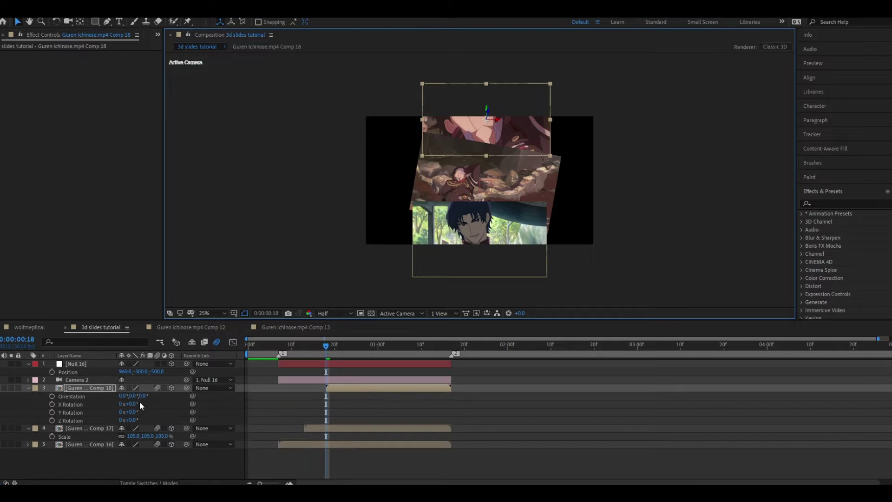
click(132, 420)
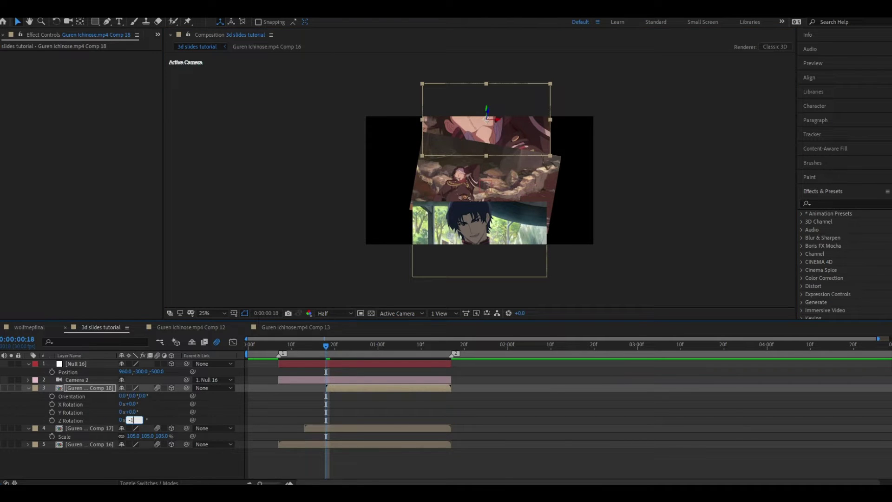
text(0)
key(Return)
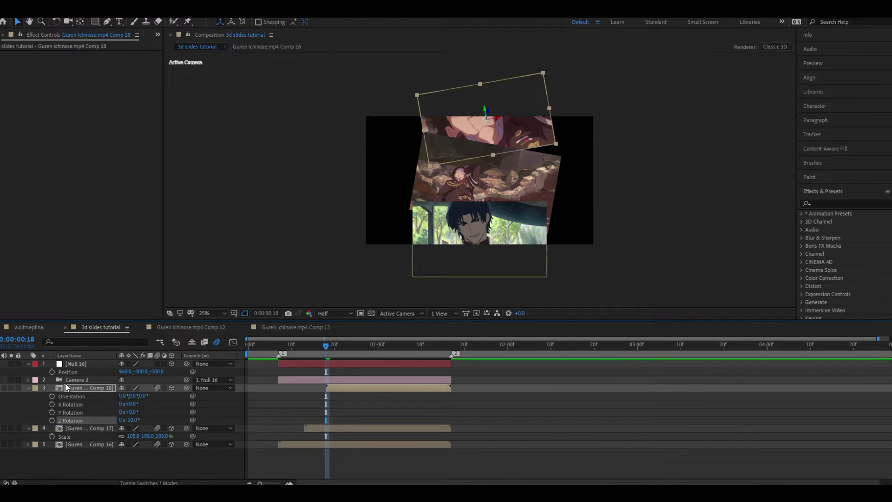
click(365, 405)
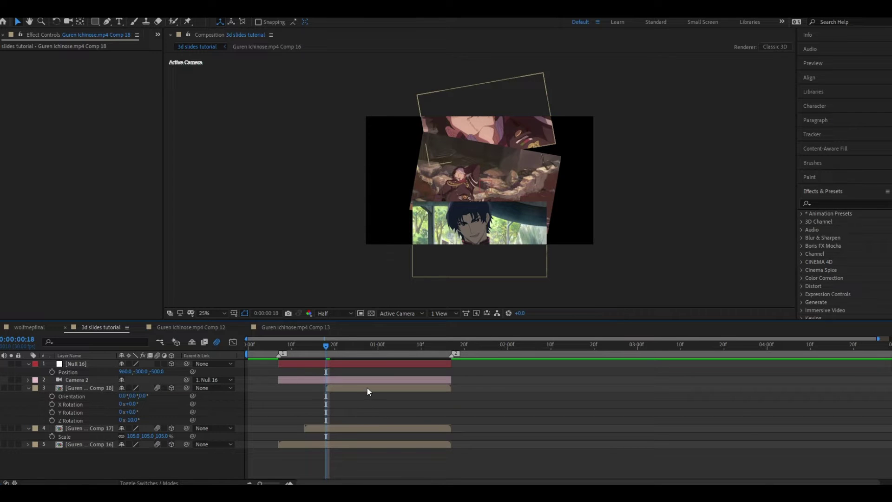
click(366, 386)
drag(477, 127, 470, 122)
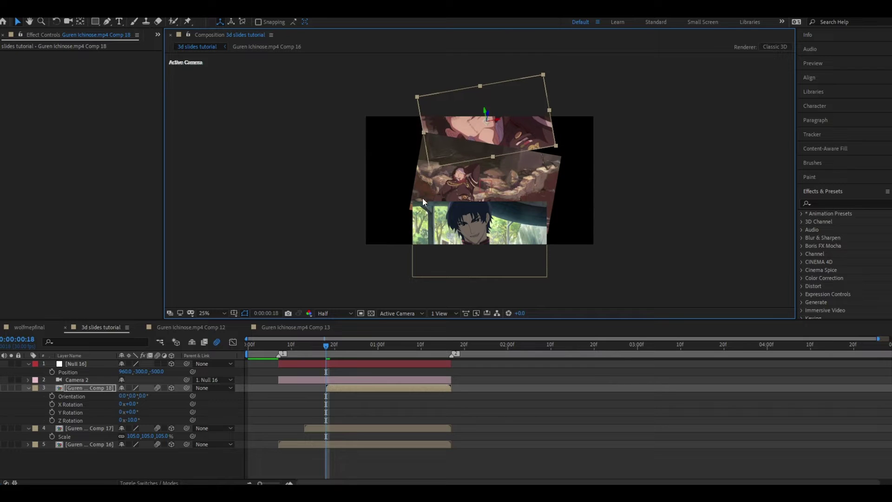
- Set the Comp 18 layer's Scale to 110%, undoing a mistaken 10% entry, then deselect it
key(s)
click(148, 395)
text(10)
key(Return)
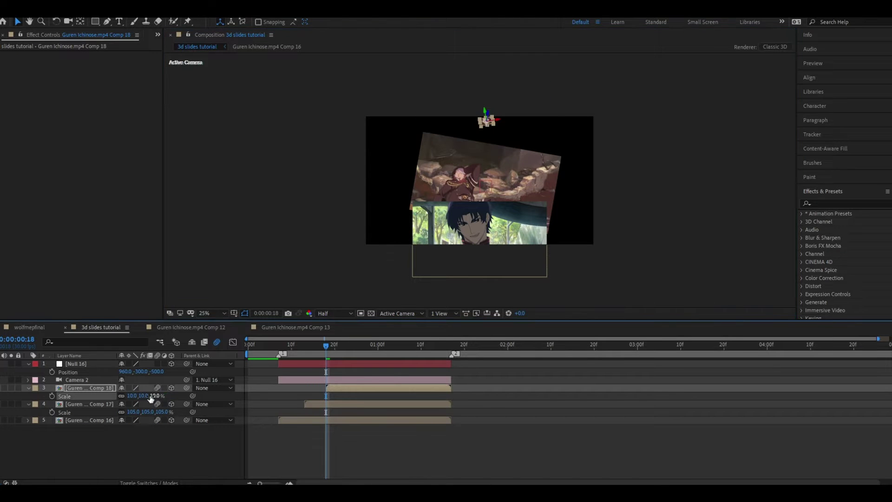
key(ctrl+z)
click(139, 396)
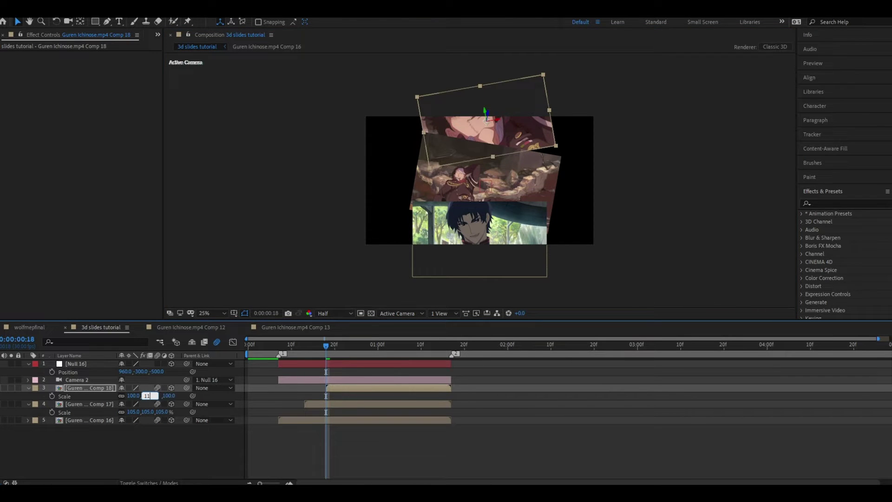
text(110)
key(Return)
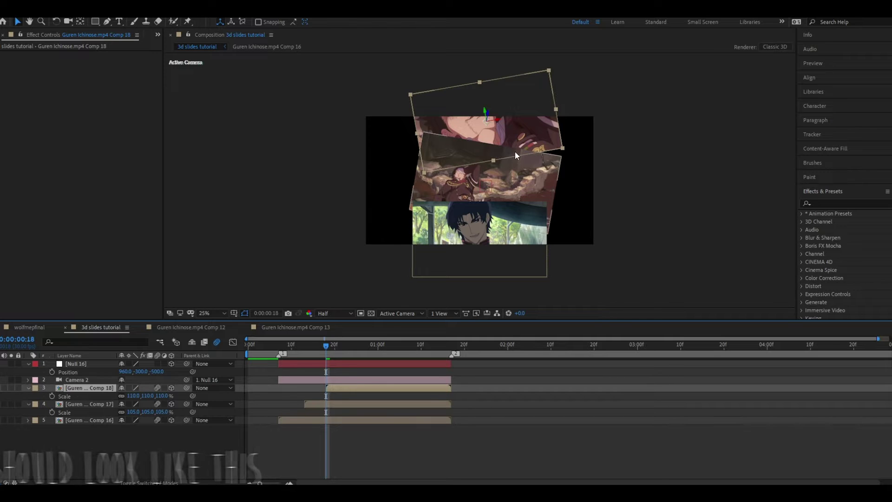
click(509, 143)
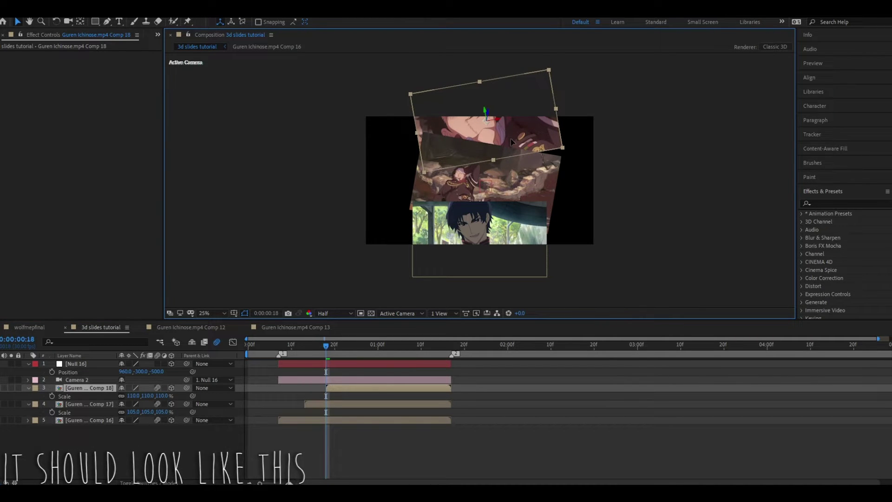
click(594, 389)
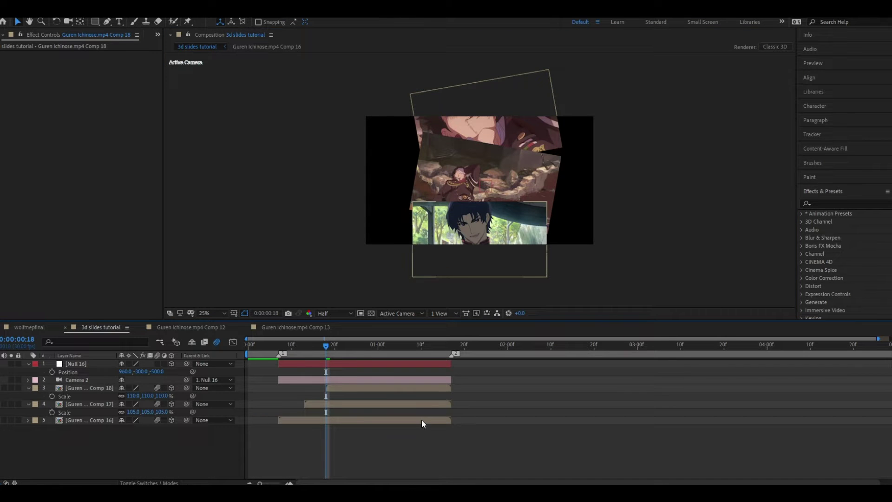
- Collapse the layers and reset Null 16's Position to Y 540 and Z 0 at frame 7
drag(324, 346, 265, 347)
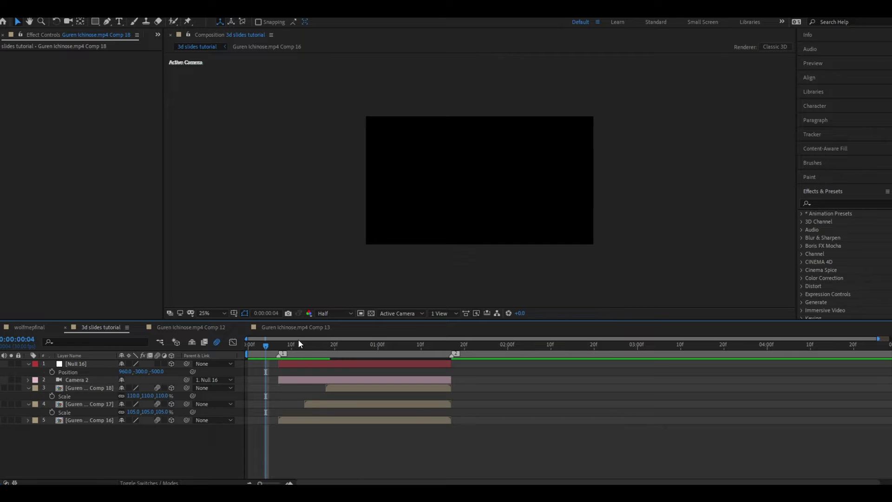
click(28, 403)
click(28, 388)
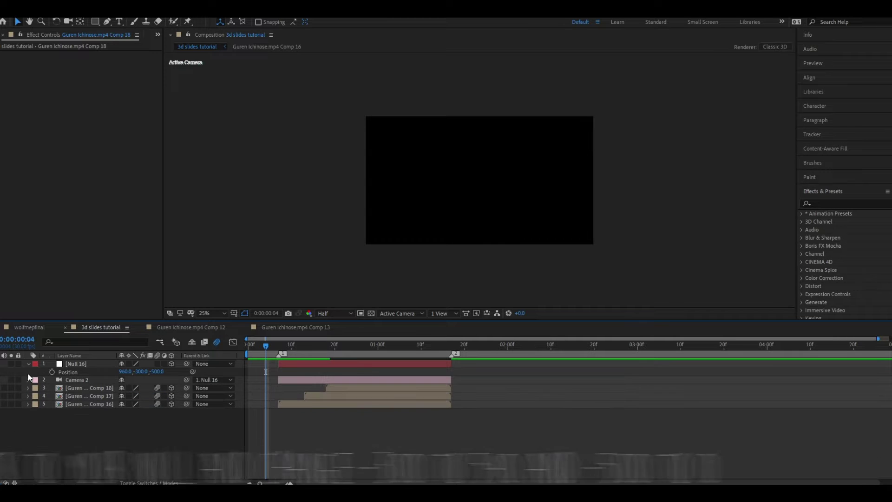
click(28, 364)
click(277, 346)
click(283, 363)
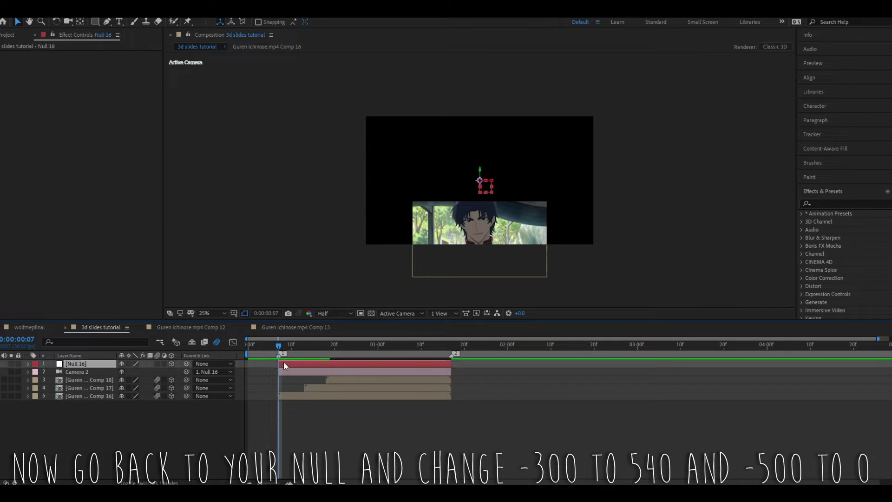
key(p)
click(141, 372)
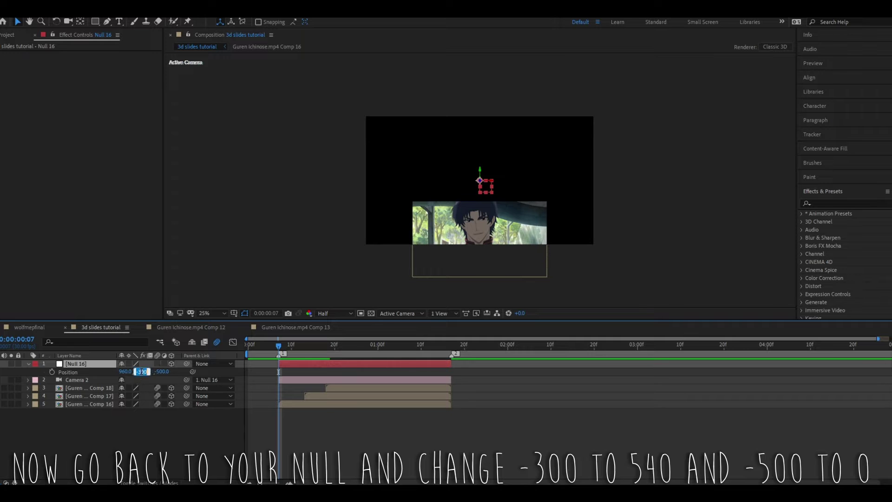
text(540)
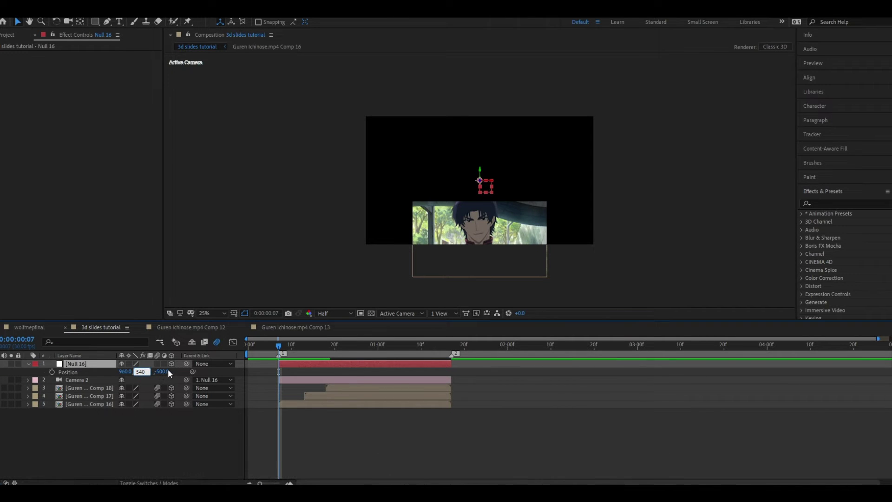
key(Return)
click(163, 372)
text(0)
key(Return)
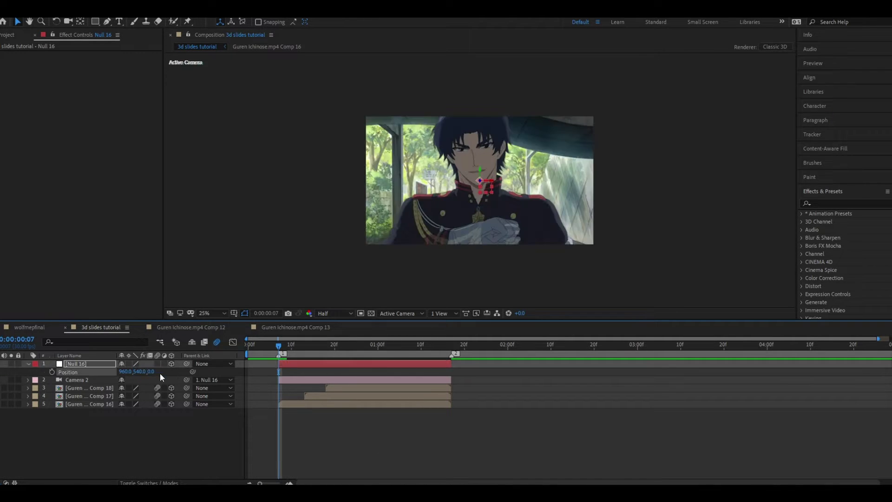
- Keyframe Null 16's Position at frame 7 with Z set to -500
click(299, 380)
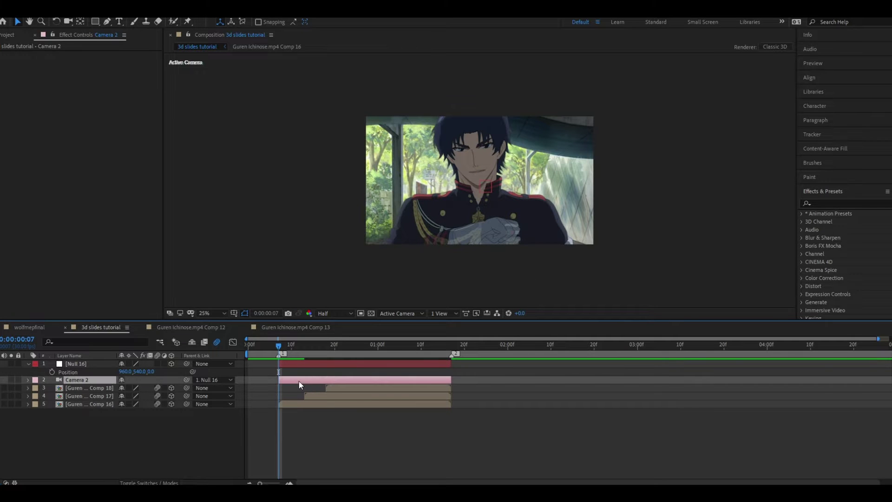
click(108, 362)
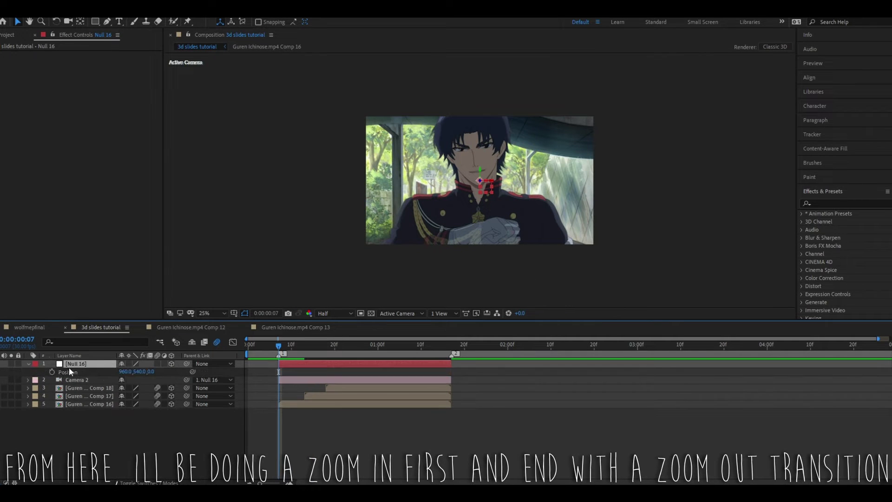
click(53, 372)
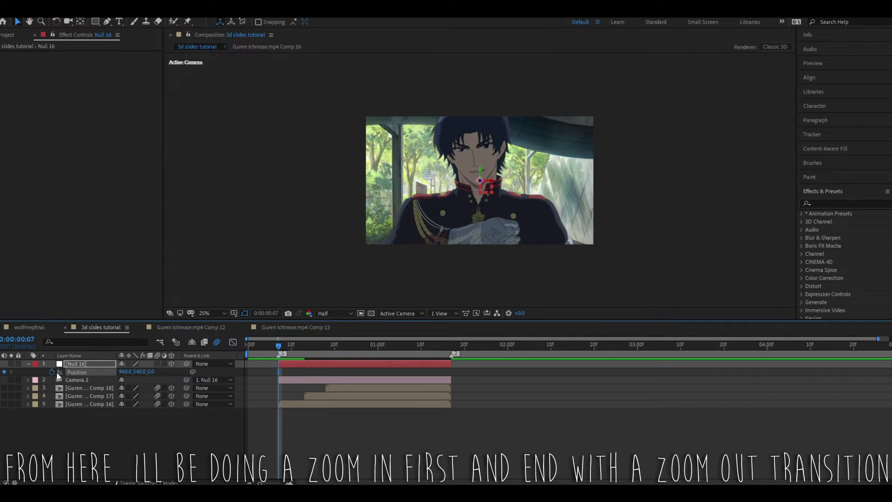
click(153, 371)
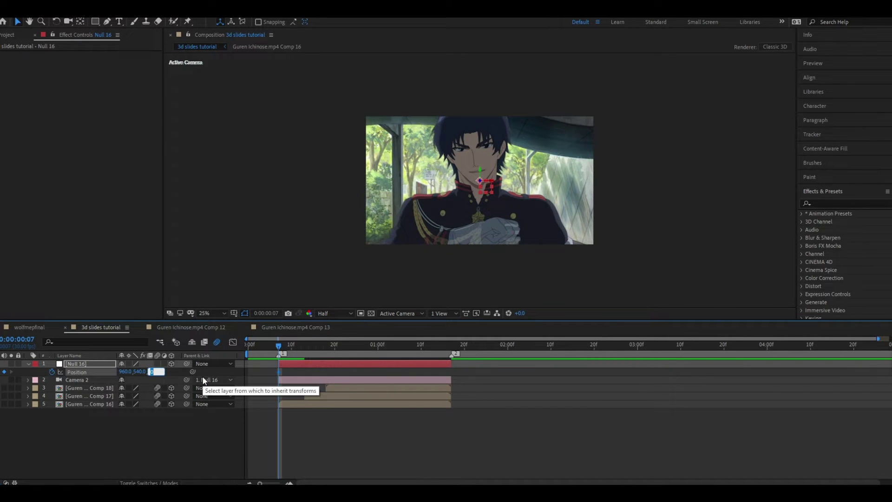
text(-500)
key(Return)
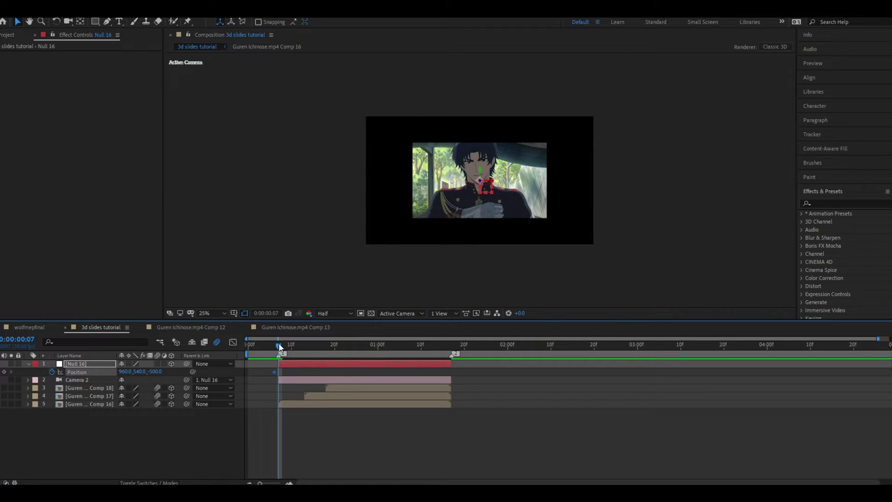
- Add a Z 0 keyframe at frame 18, Easy Ease both keyframes, and shift the last to about frame 20
drag(278, 343, 327, 344)
click(235, 416)
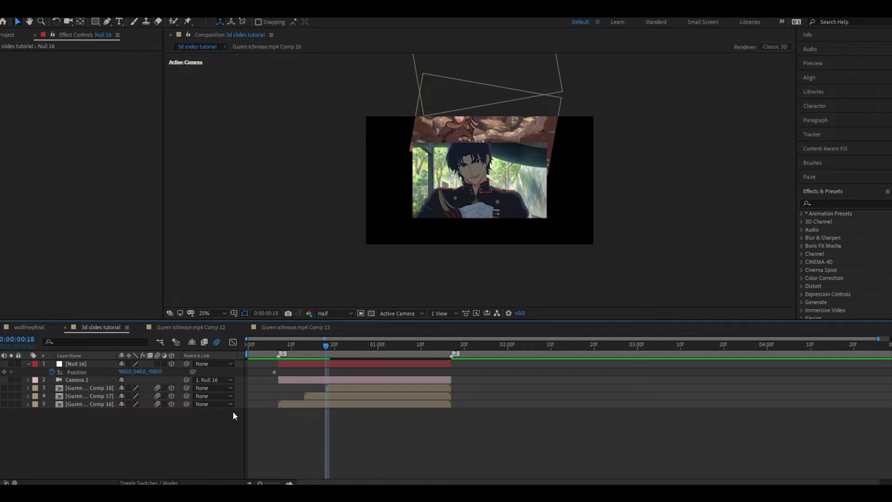
click(156, 372)
text(0)
key(Return)
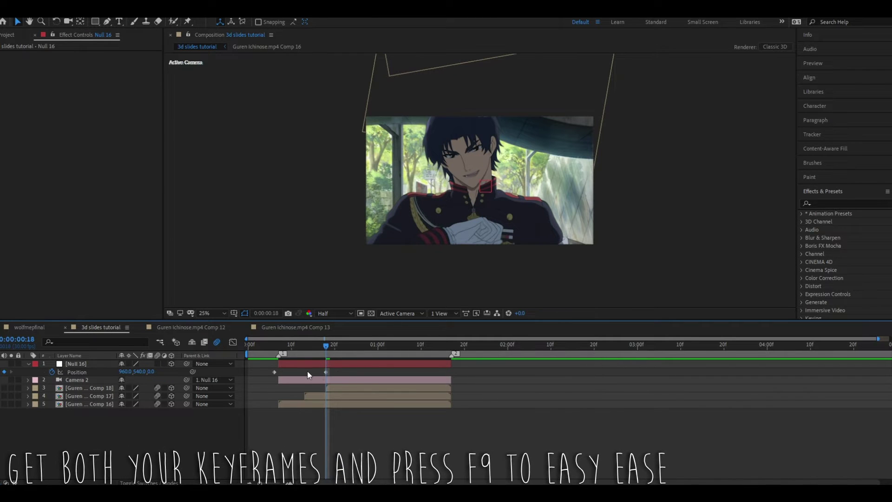
drag(337, 375, 271, 369)
key(F9)
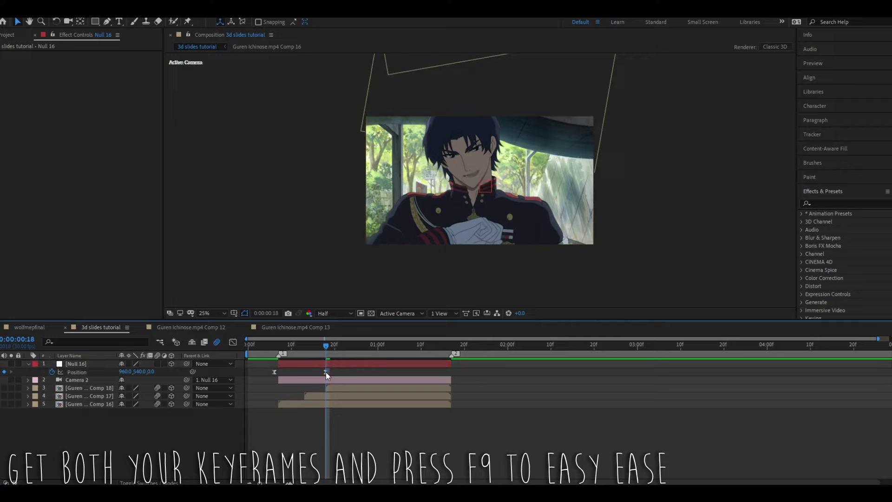
drag(326, 371, 334, 372)
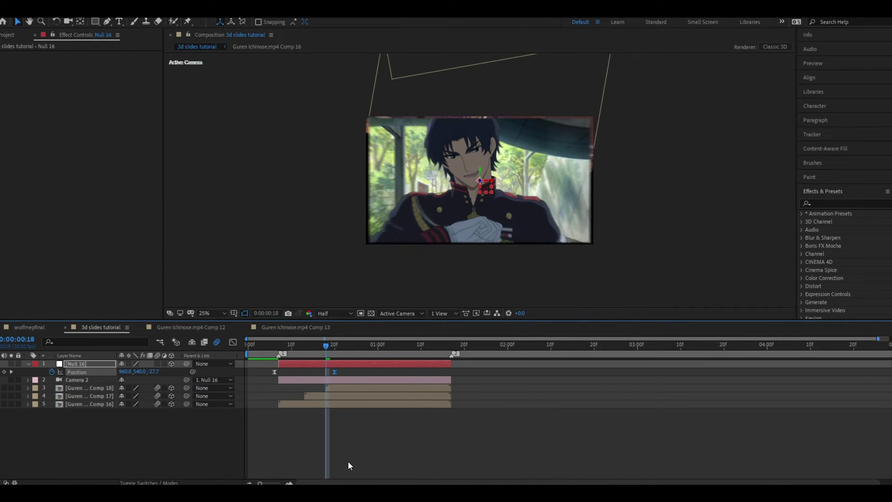
click(350, 419)
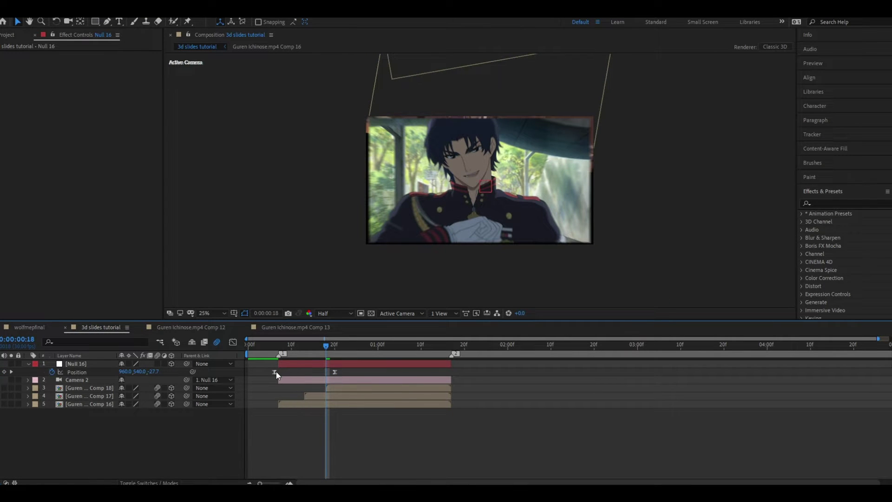
- Separate Null 16's Position into X, Y, Z and reshape the Z curve for a fast start and slow settle
right_click(77, 369)
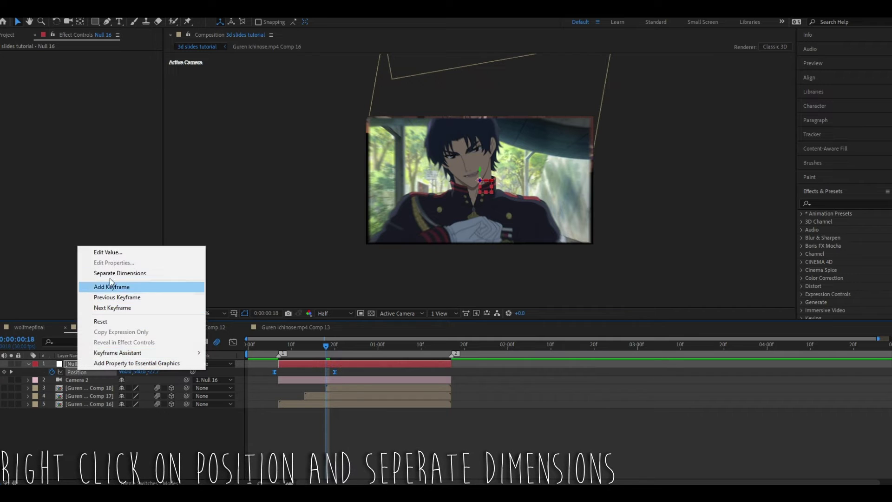
click(111, 273)
click(79, 388)
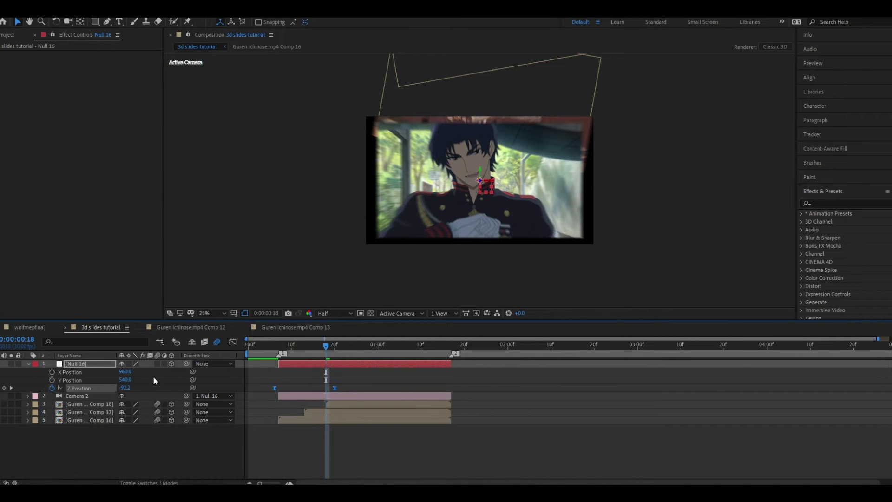
click(233, 342)
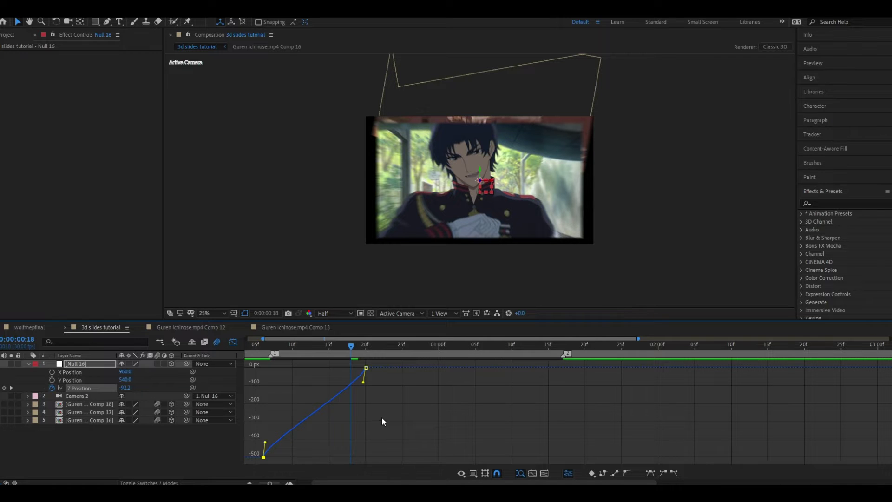
drag(363, 381, 336, 368)
drag(265, 442, 265, 380)
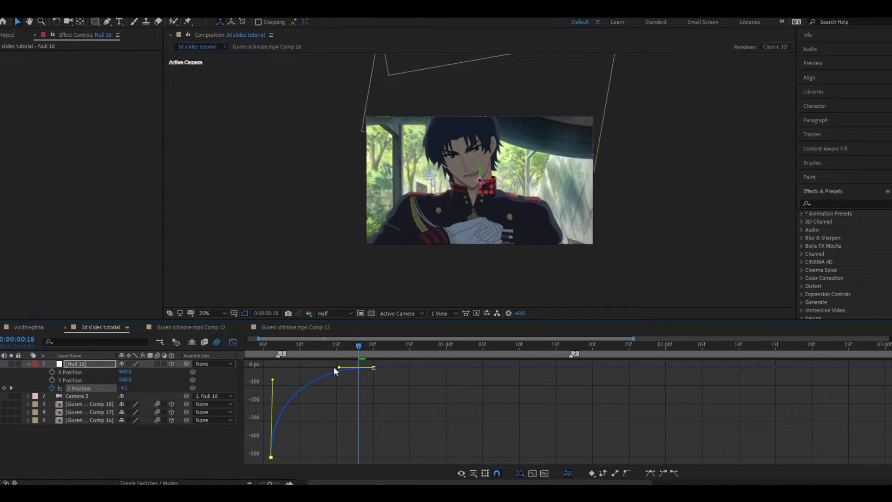
- Preview the zoom-in from the start and stop at frame 7 back in the layer bar view
key(Home)
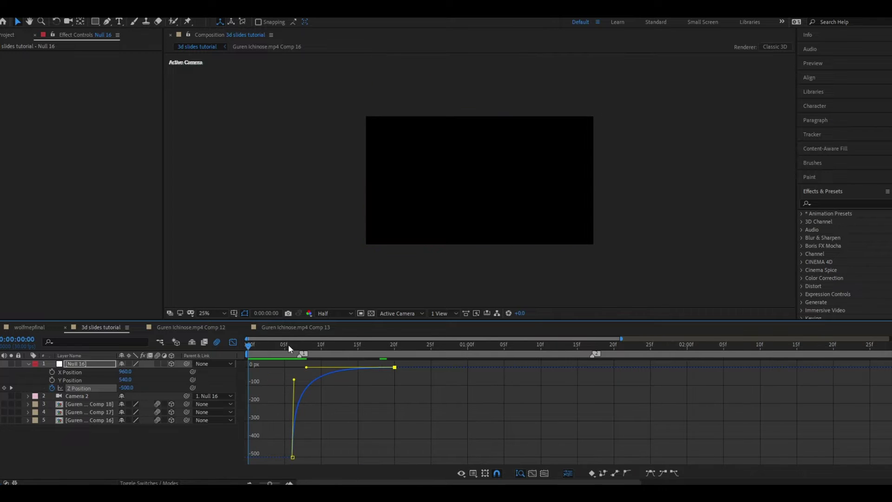
key(space)
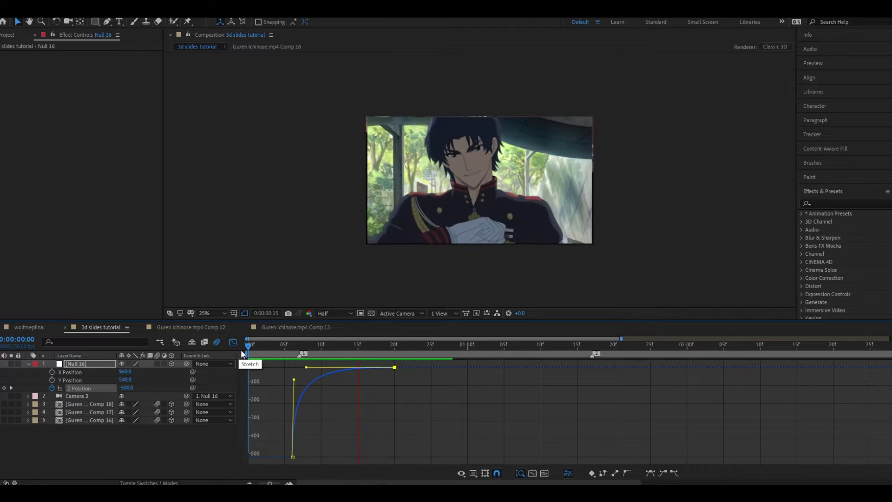
click(232, 342)
click(299, 343)
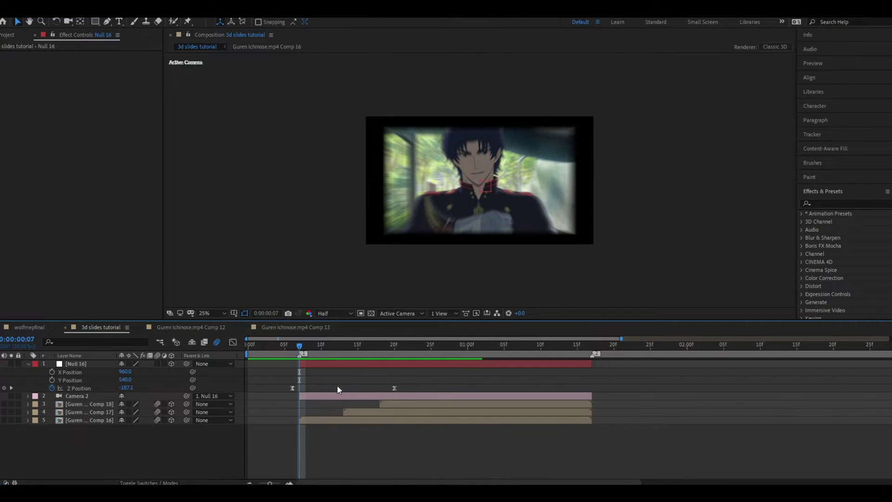
click(825, 202)
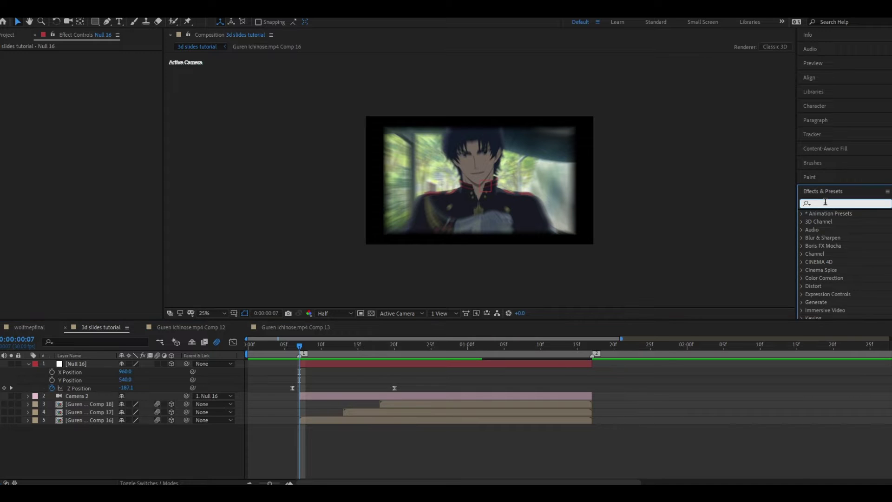
- Apply Motion Tile to the Comp 16 layer with Output Width and Height 300 and Mirror Edges on
text(motion)
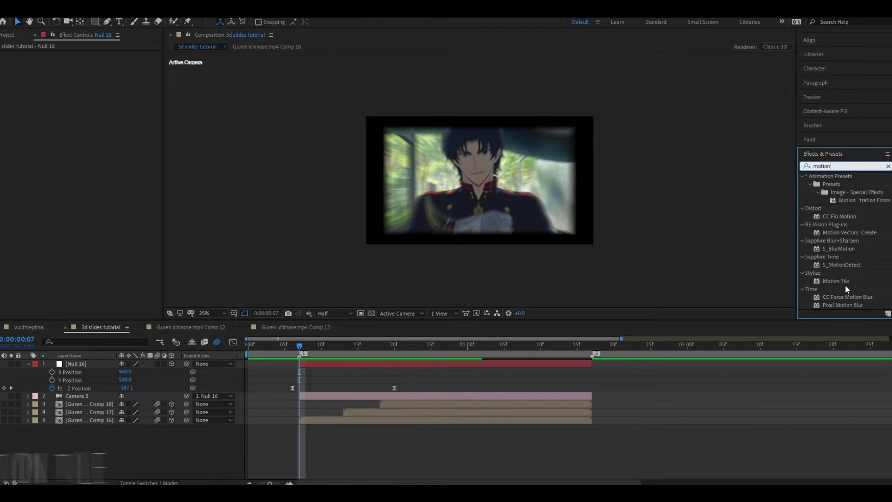
drag(835, 281, 332, 420)
click(91, 87)
text(30)
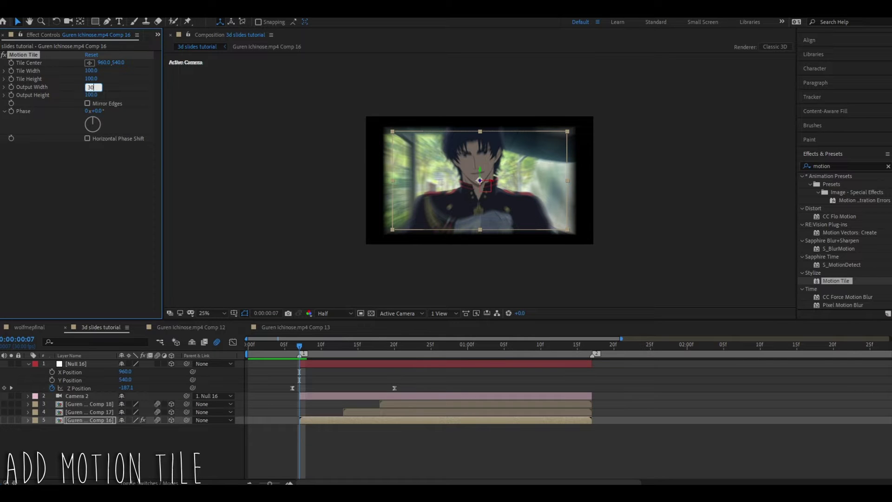
text(0)
key(Tab)
text(300)
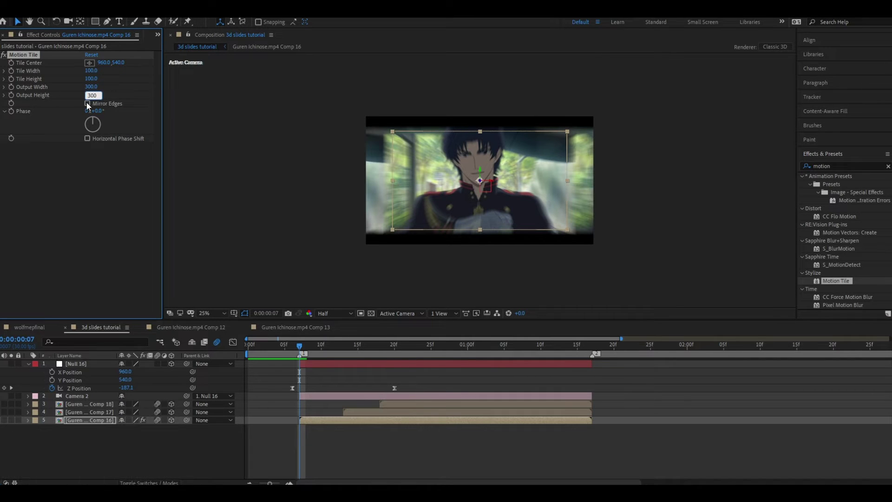
click(88, 103)
click(377, 440)
- Preview the transition and scrub through its frames back toward frame 16
drag(300, 345, 330, 346)
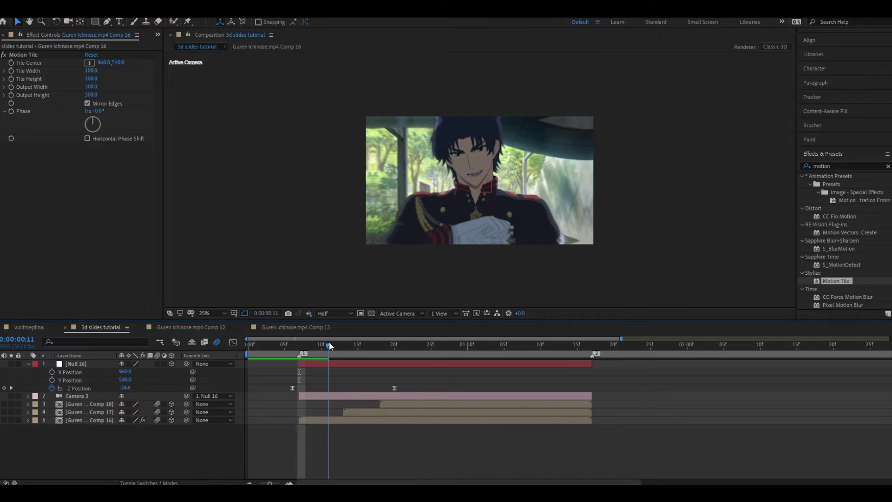
key(space)
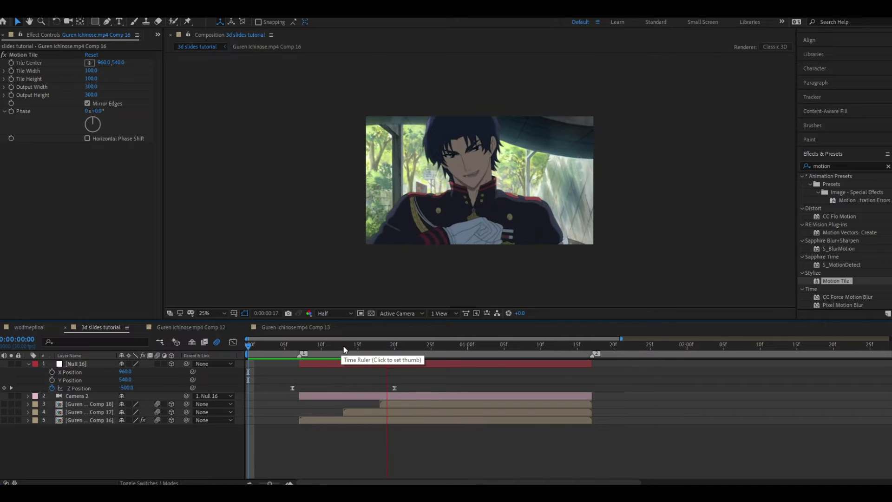
mouse_move(345, 345)
mouse_down()
mouse_move(299, 350)
mouse_move(392, 344)
mouse_up()
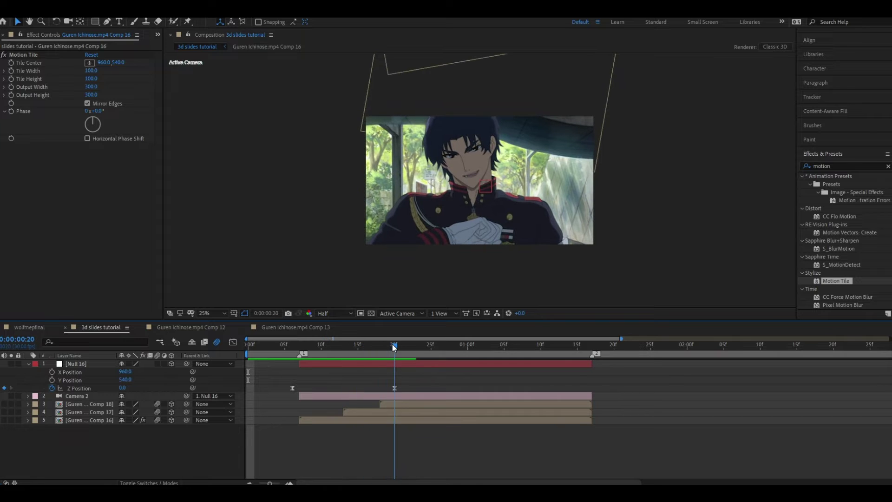
click(382, 411)
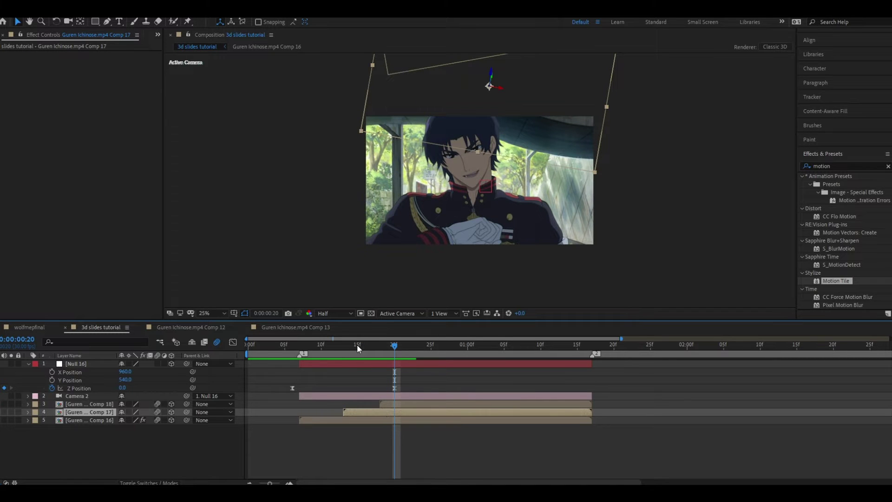
key(ctrl+Down)
key(Page_Up)
key(Page_Up)
key(Page_Up)
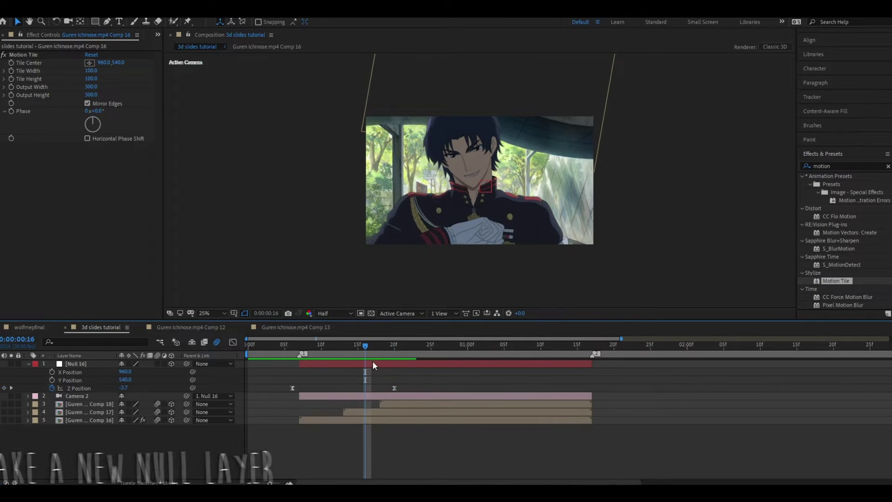
click(373, 363)
- Add a new Null 17, trimming it to the clips' end and deleting the extra split piece
right_click(51, 364)
mouse_move(66, 370)
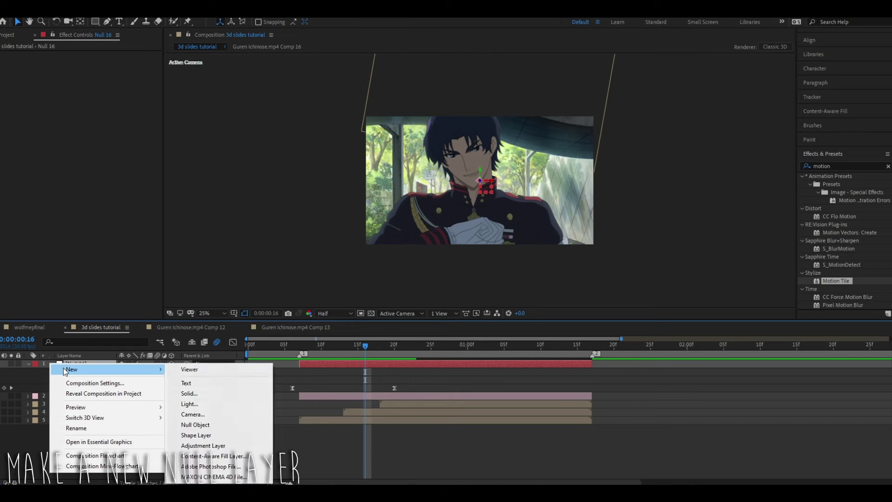
click(195, 424)
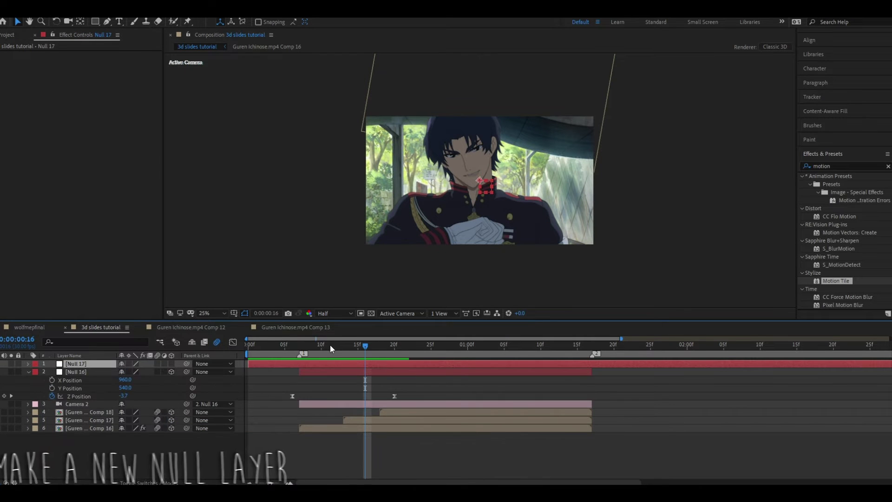
mouse_move(330, 344)
mouse_down()
mouse_move(300, 346)
mouse_move(555, 346)
mouse_up()
key(ctrl+shift+d)
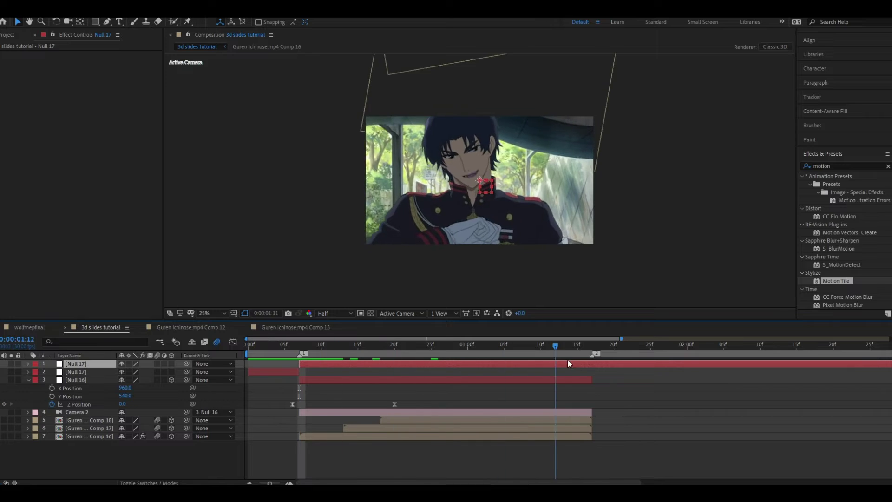
click(594, 346)
key(alt+bracketright)
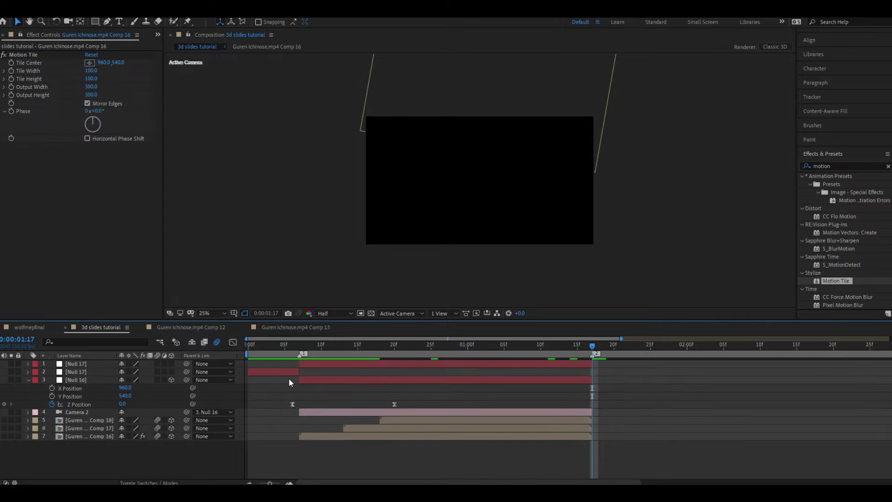
click(288, 372)
key(Delete)
- Parent Null 16 to Null 17 and make Null 17 a 3D layer
drag(328, 346, 372, 346)
click(386, 371)
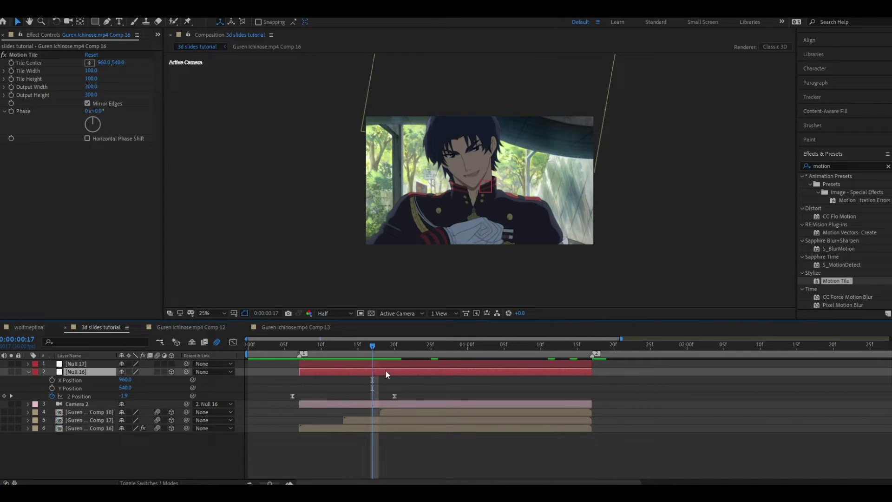
drag(186, 371, 89, 364)
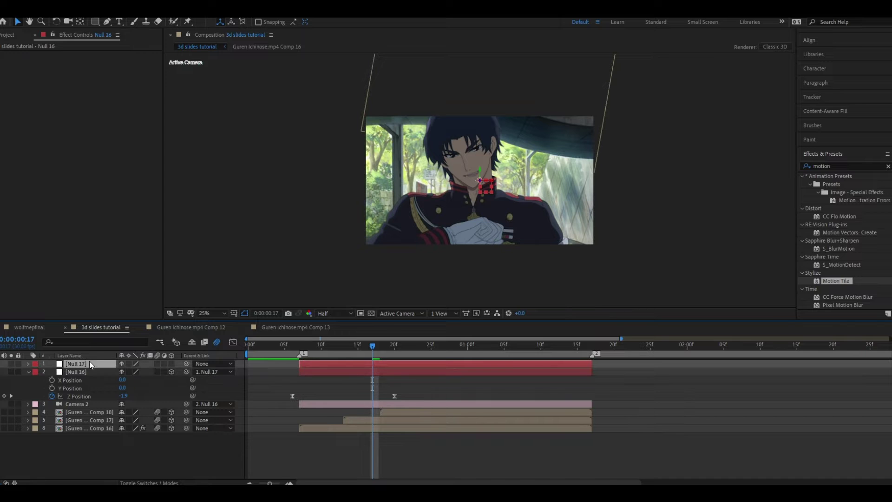
click(90, 363)
key(p)
click(172, 363)
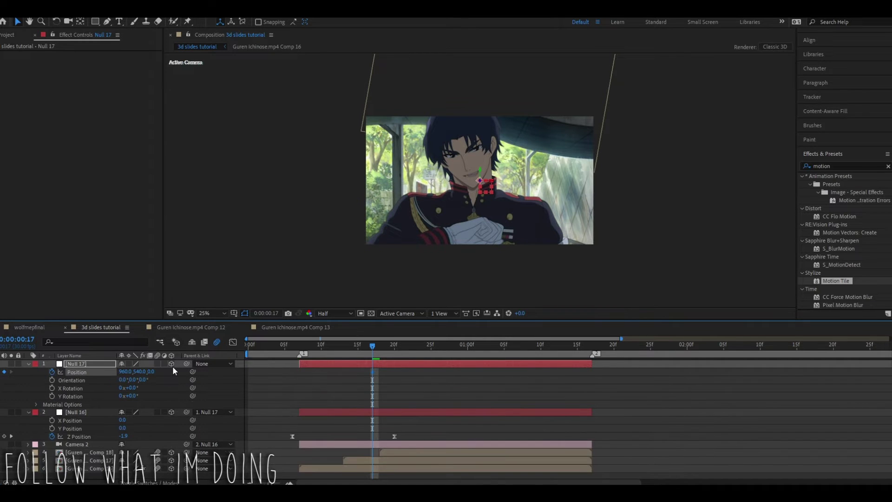
click(386, 390)
- At frame 29, set Null 17's Position Z to 200, after trying 300
drag(379, 346, 445, 346)
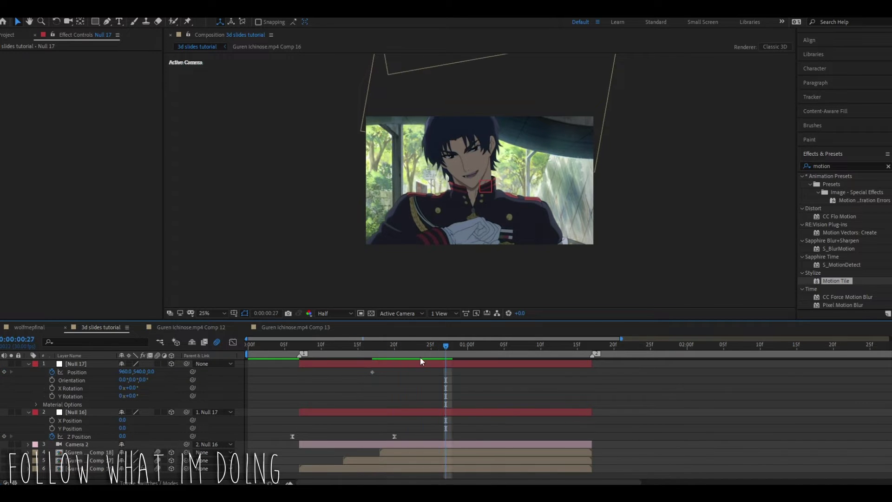
drag(371, 371, 350, 372)
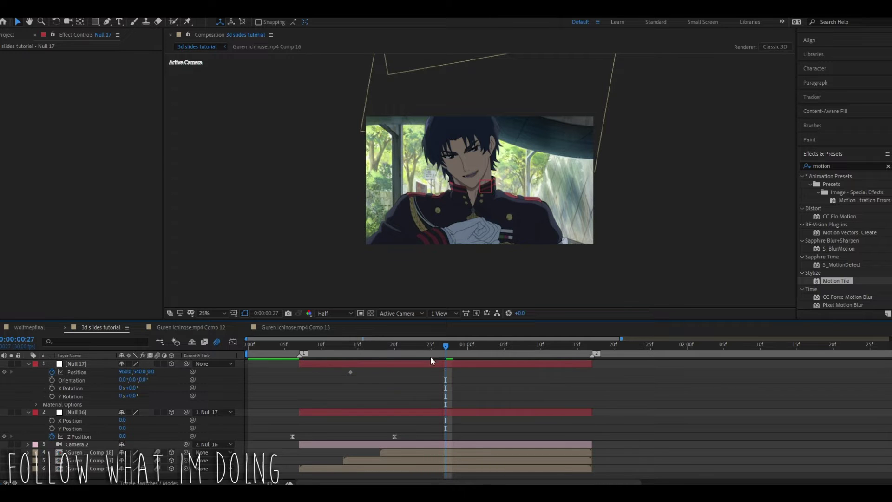
click(457, 347)
click(461, 347)
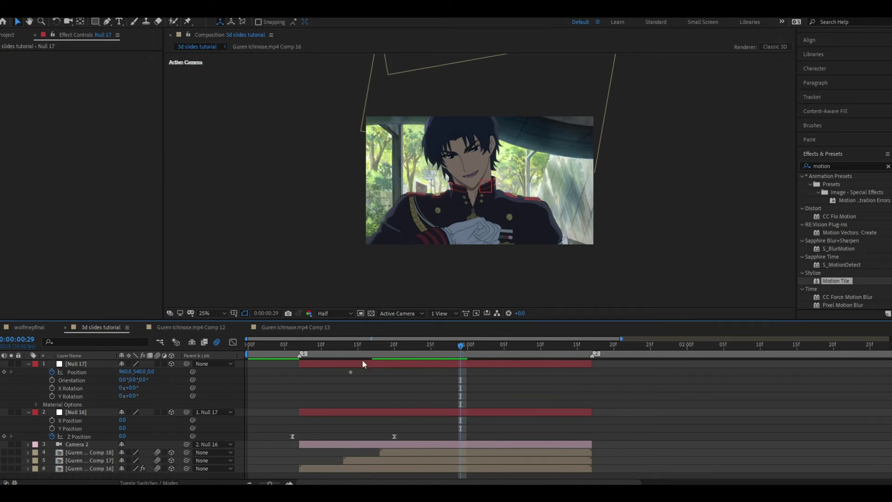
drag(150, 372, 113, 375)
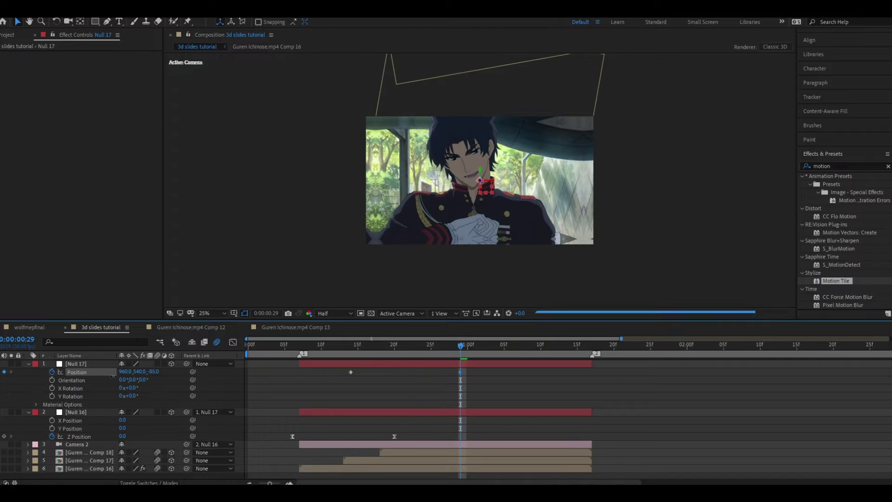
key(ctrl+z)
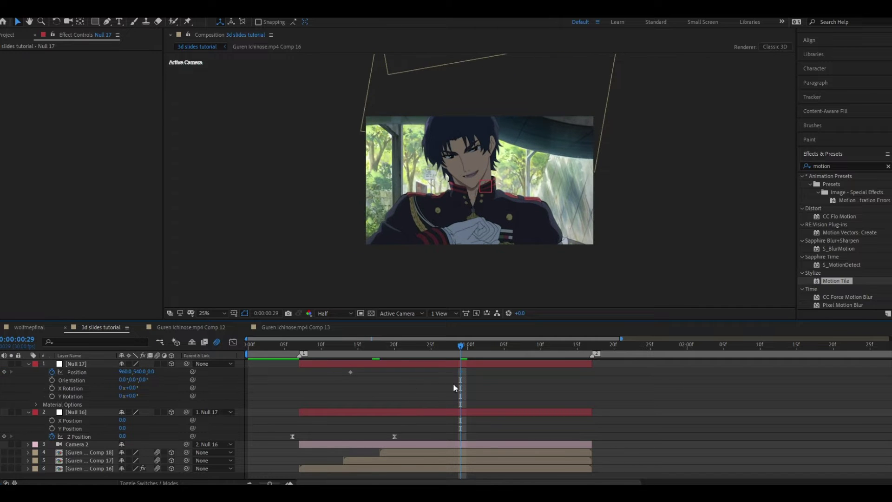
drag(150, 372, 177, 371)
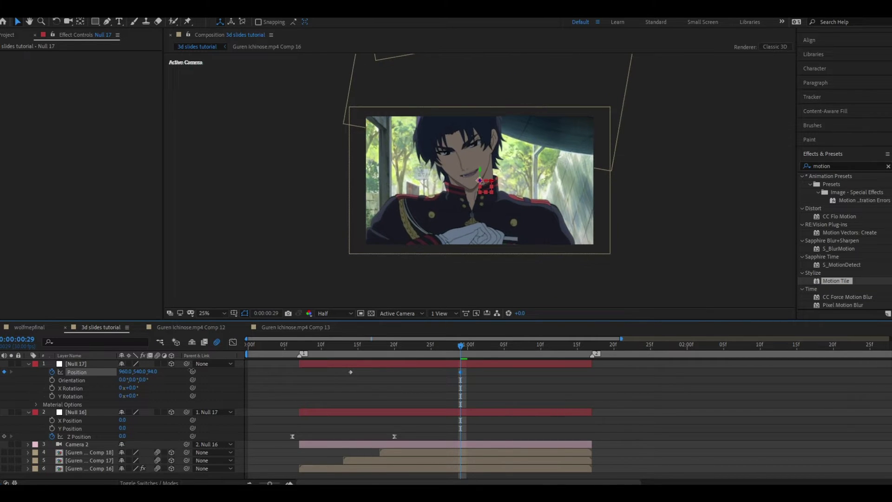
click(155, 372)
text(300)
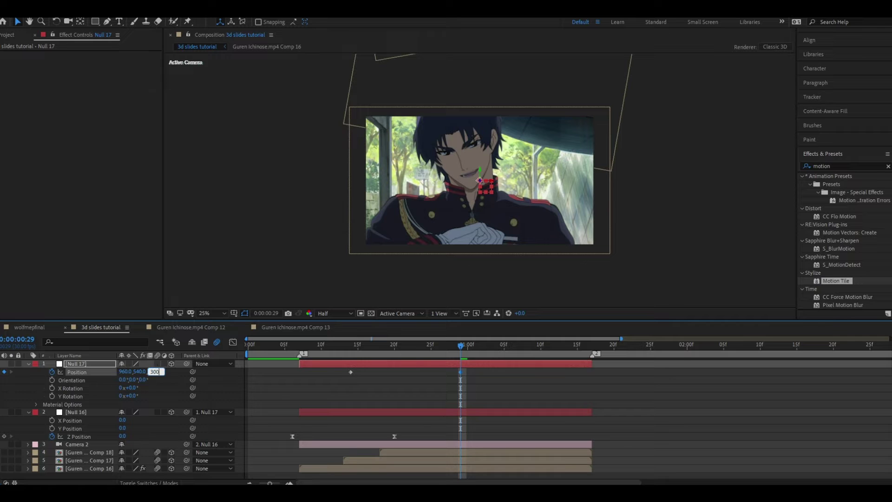
key(Return)
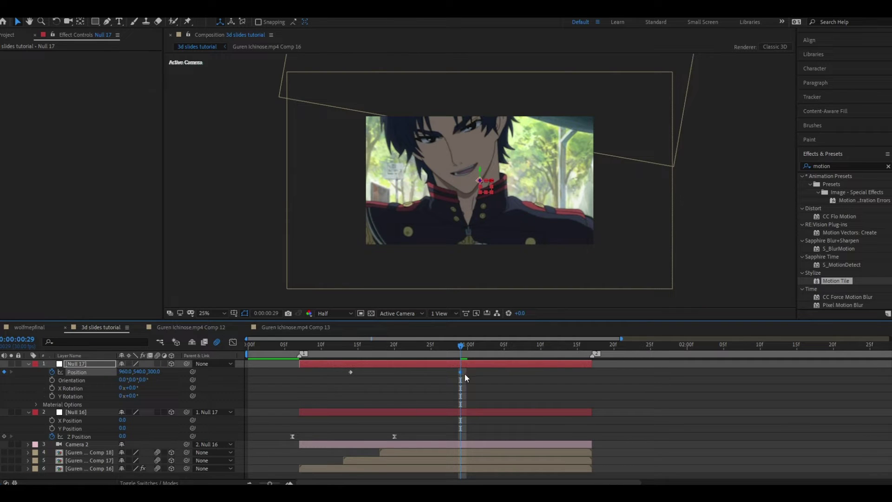
click(152, 371)
text(200)
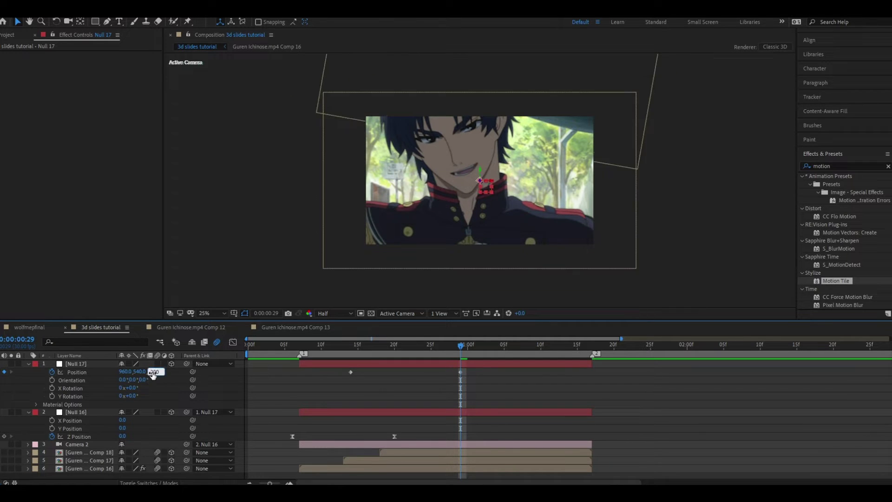
key(Return)
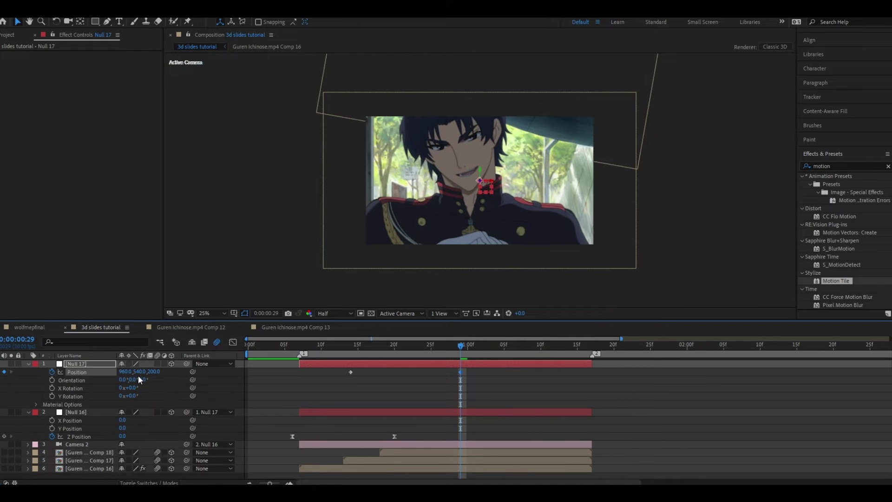
- Drag Null 17's Y position upward so the view slides up at frame 29
drag(139, 371, 39, 396)
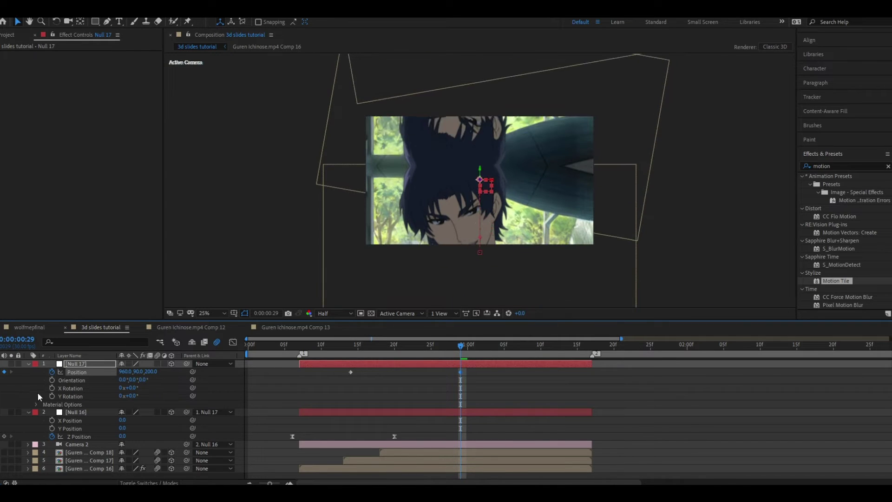
drag(138, 371, 121, 374)
click(397, 459)
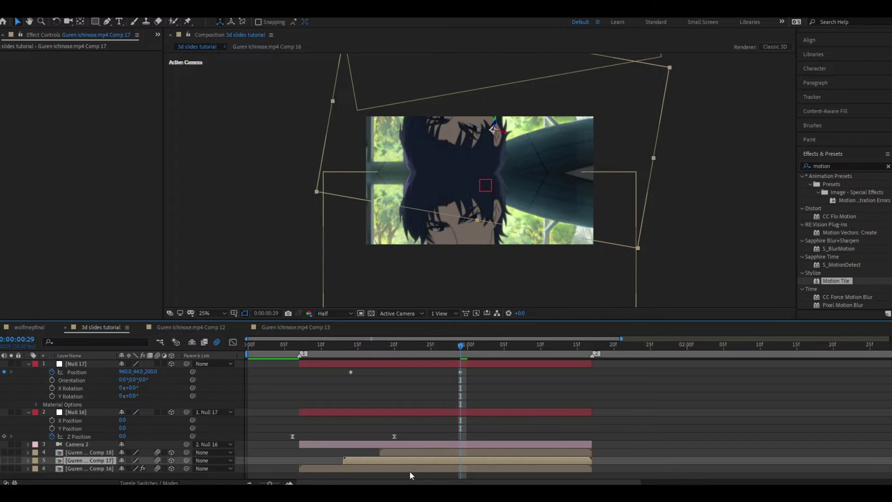
click(409, 470)
click(457, 396)
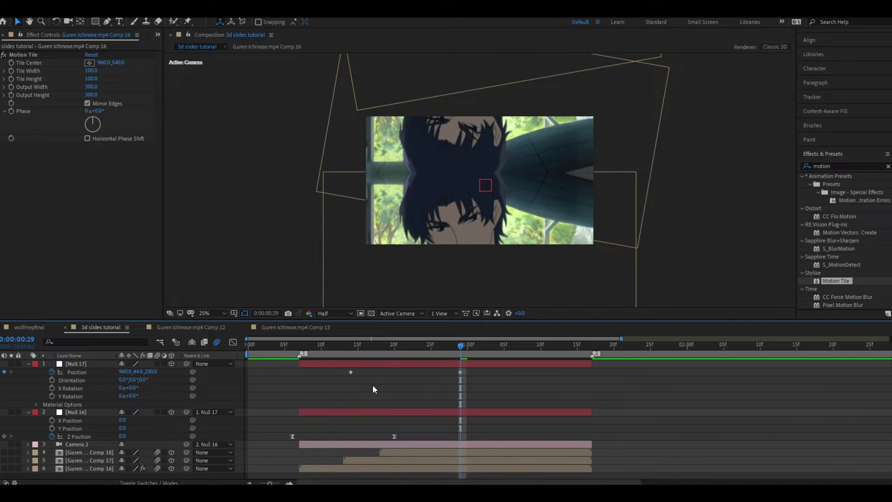
drag(140, 372, 28, 382)
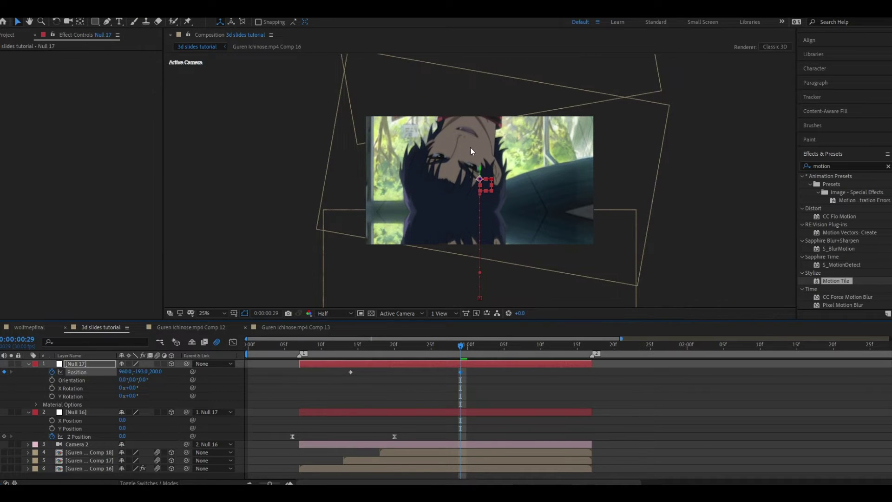
- Add Output Width and Height keyframes to Comp 16's Motion Tile at 300, shifted one frame earlier
click(395, 345)
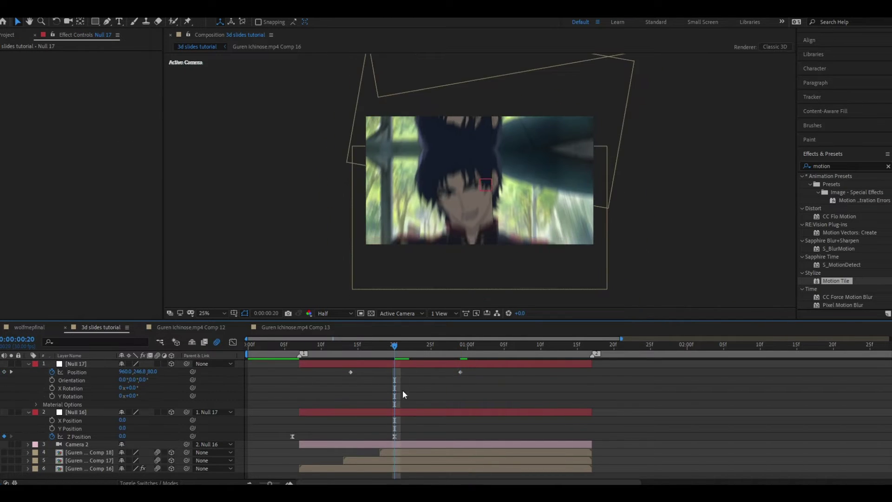
click(401, 469)
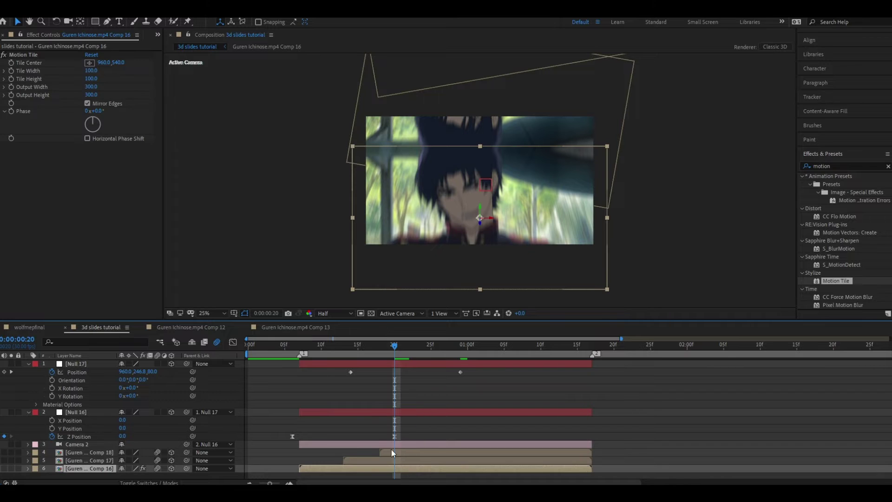
click(11, 87)
click(12, 95)
key(u)
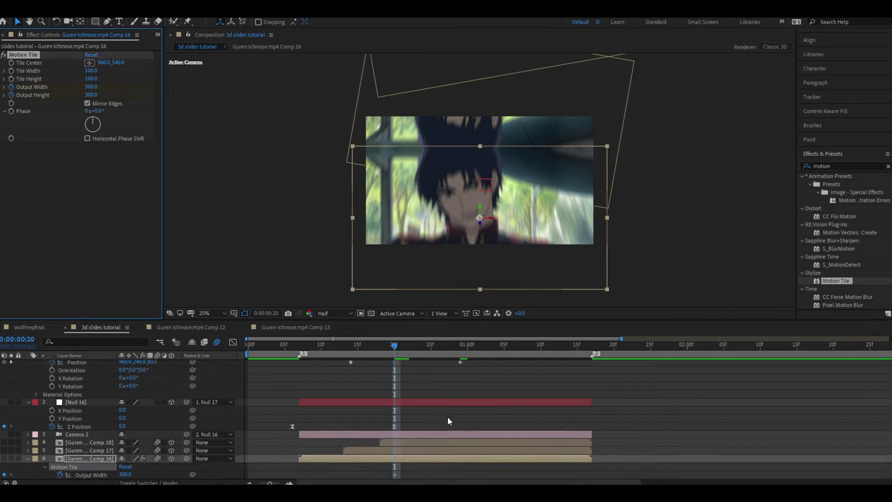
mouse_move(384, 467)
mouse_down()
mouse_move(397, 474)
mouse_move(386, 473)
mouse_up()
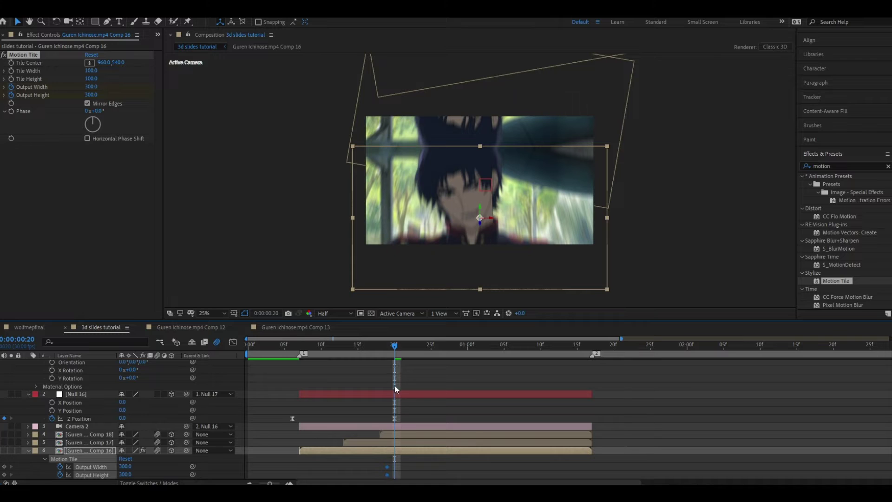
key(Page_Up)
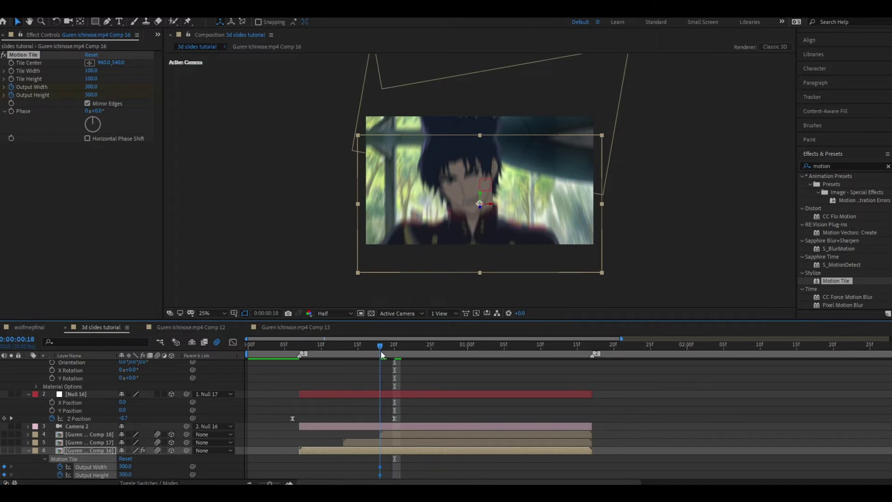
- Set Comp 16's Motion Tile Output Width and Output Height to 100 one frame back
click(128, 466)
text(1)
click(126, 474)
text(100)
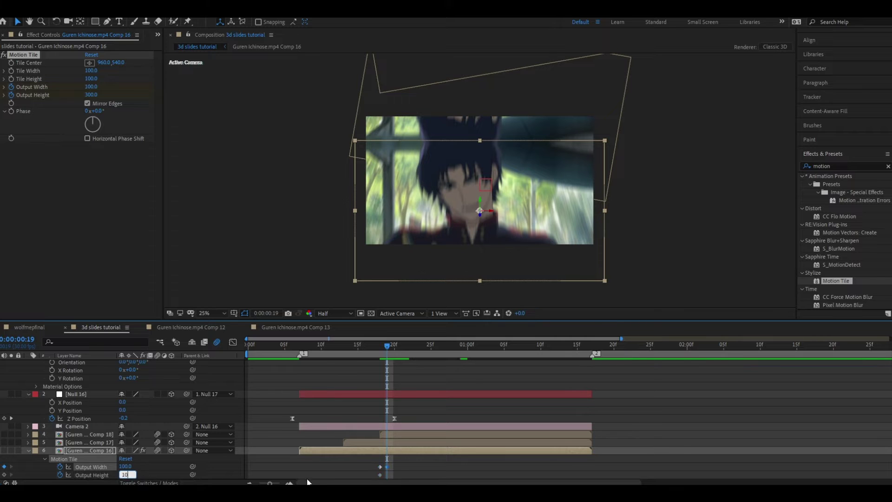
key(Return)
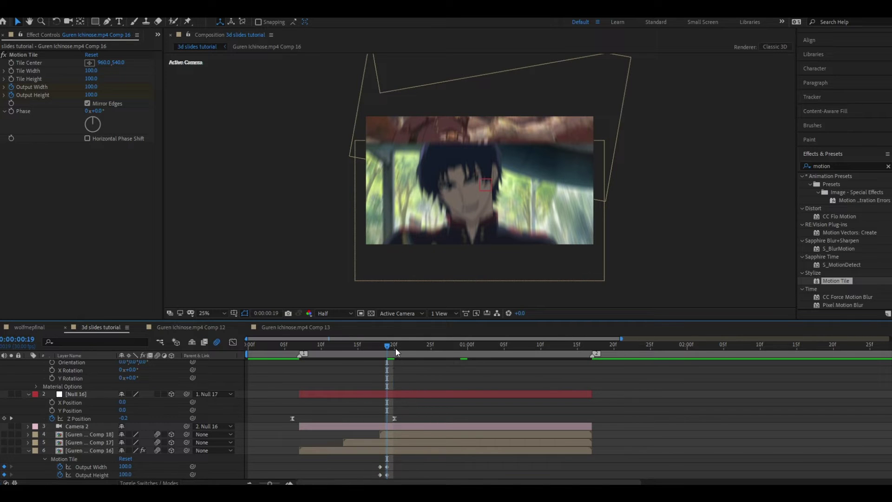
drag(390, 352, 442, 347)
scroll(443, 348, up, 1)
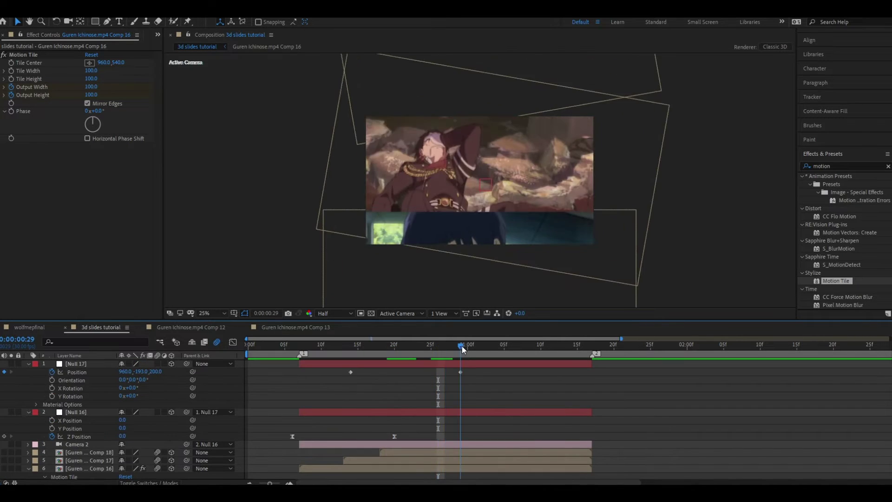
- At Null 17's frame-29 Position keyframe, raise Position Y to -319
click(462, 346)
click(75, 372)
drag(149, 372, 138, 374)
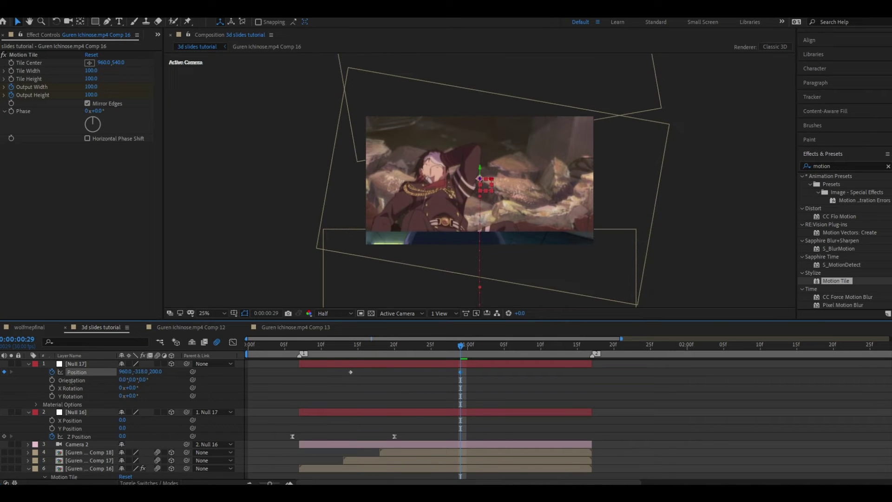
- Key Null 17's Z Rotation at 0° on frame 15 and 10° on frame 29
drag(374, 344, 350, 346)
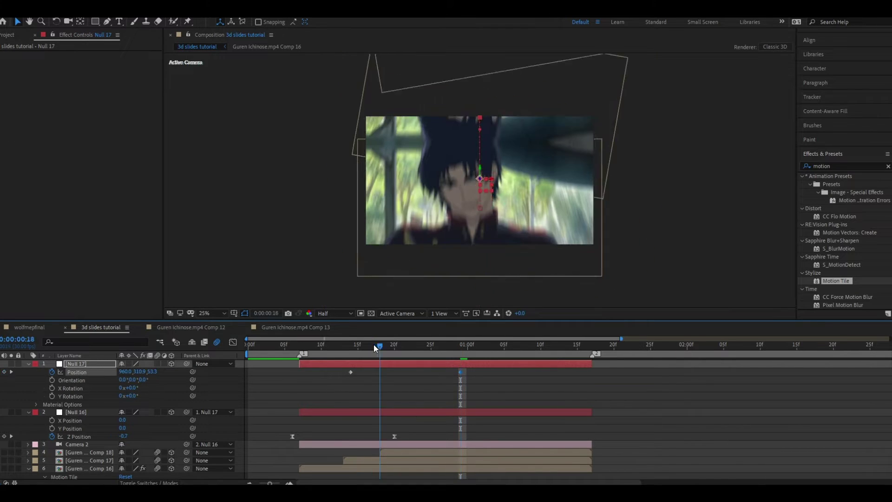
click(352, 364)
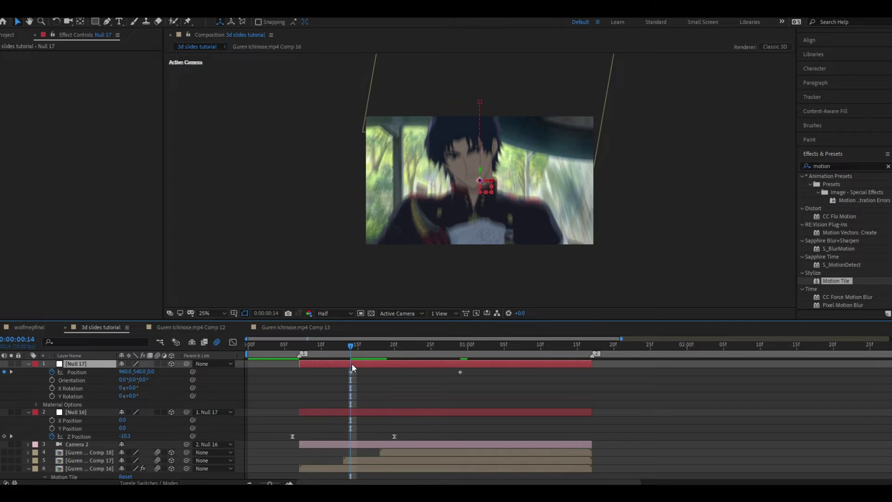
key(shift+r)
click(52, 404)
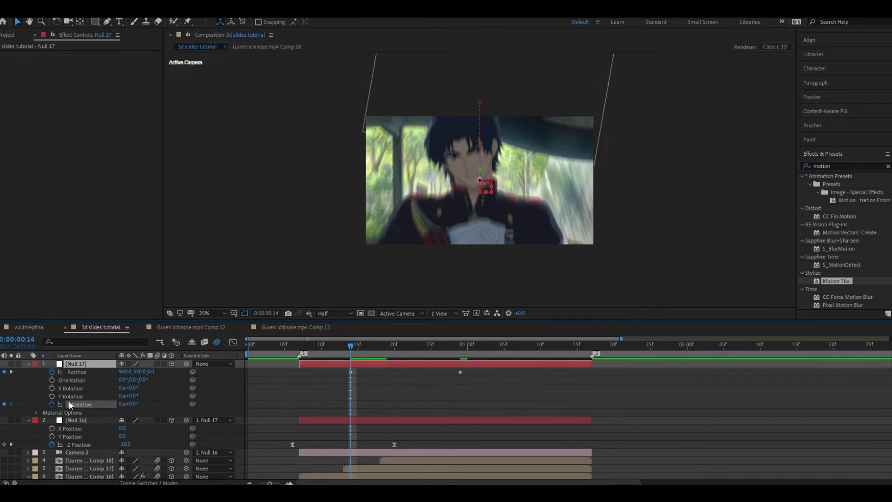
drag(350, 344, 460, 344)
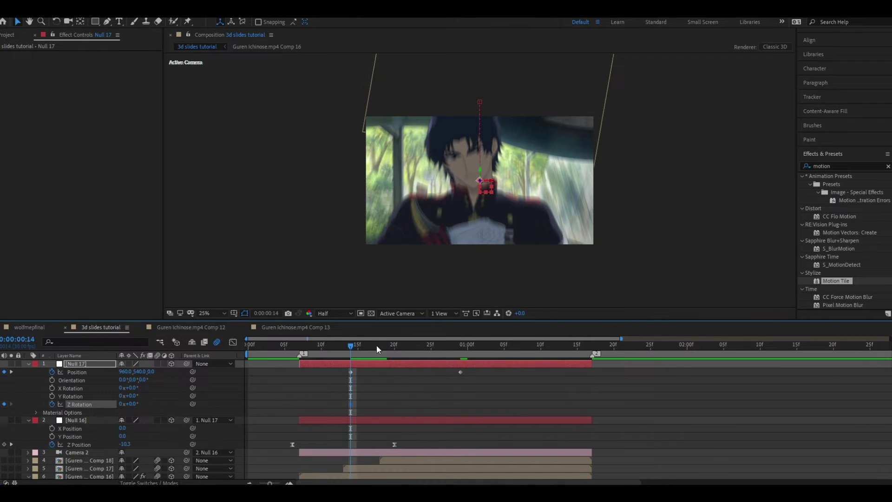
click(129, 403)
text(10)
key(Return)
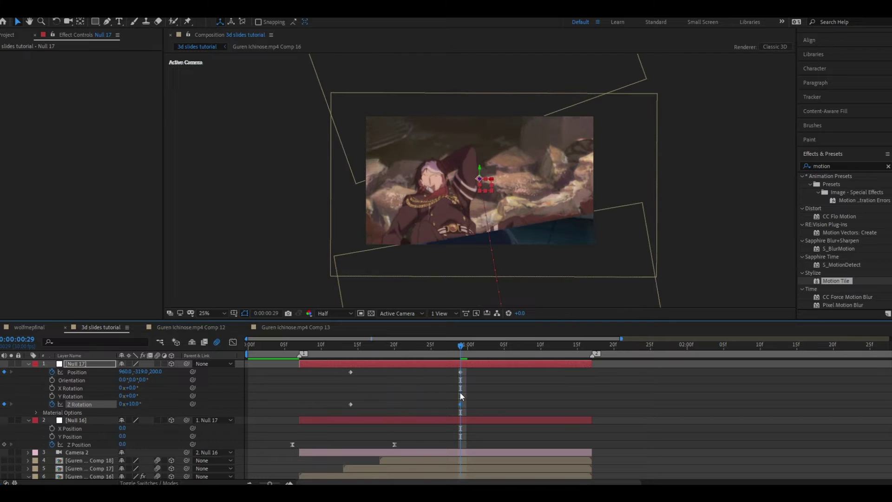
- Apply Easy Ease (F9) to Null 17's Position and Z Rotation keyframes
click(460, 394)
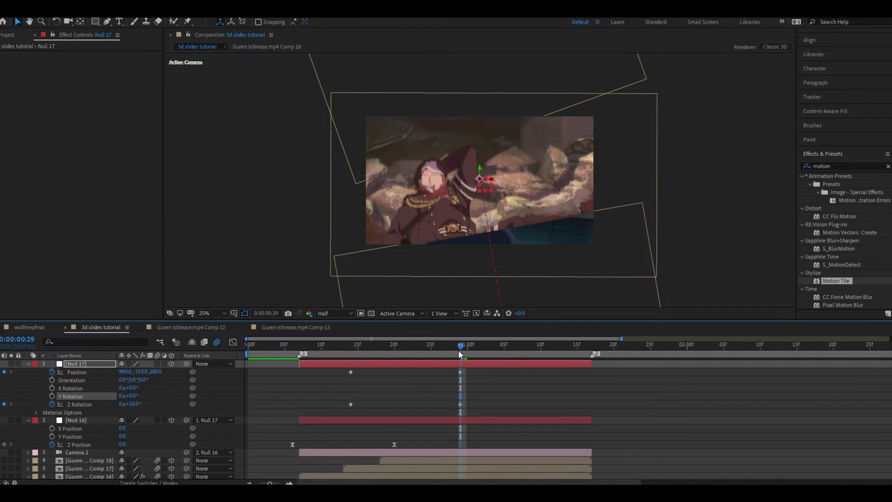
click(473, 387)
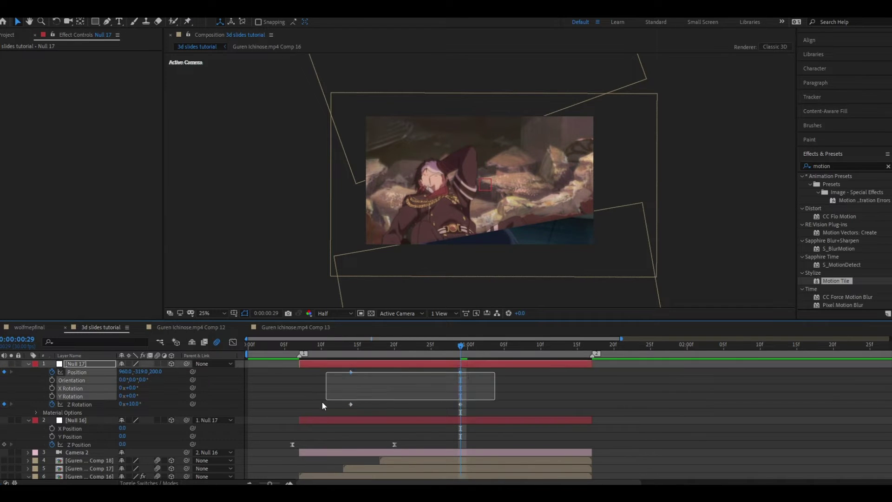
drag(492, 372, 308, 408)
key(F9)
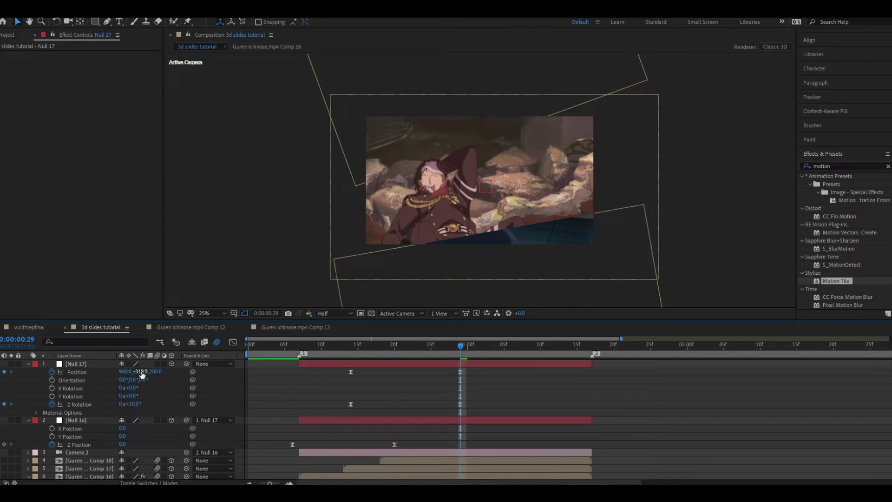
- Review the transition and refine Null 17's Position Y from -346 to -406
drag(140, 371, 132, 371)
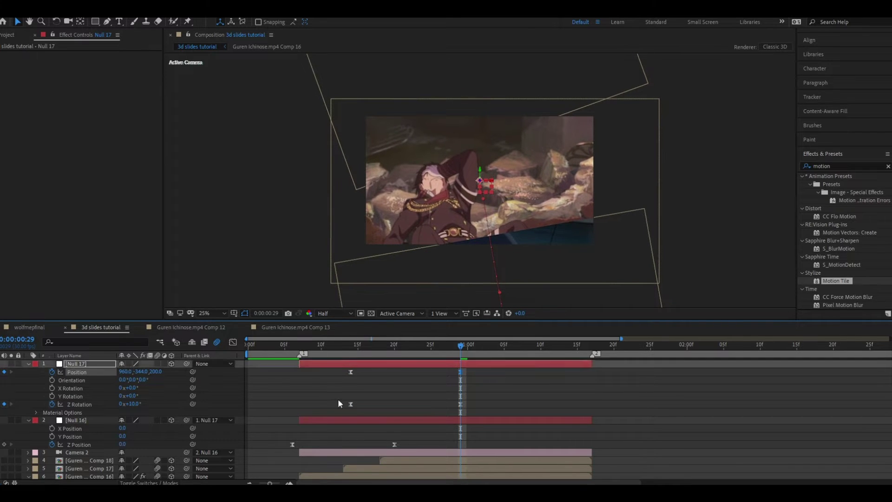
click(460, 460)
scroll(461, 465, down, 2)
click(459, 445)
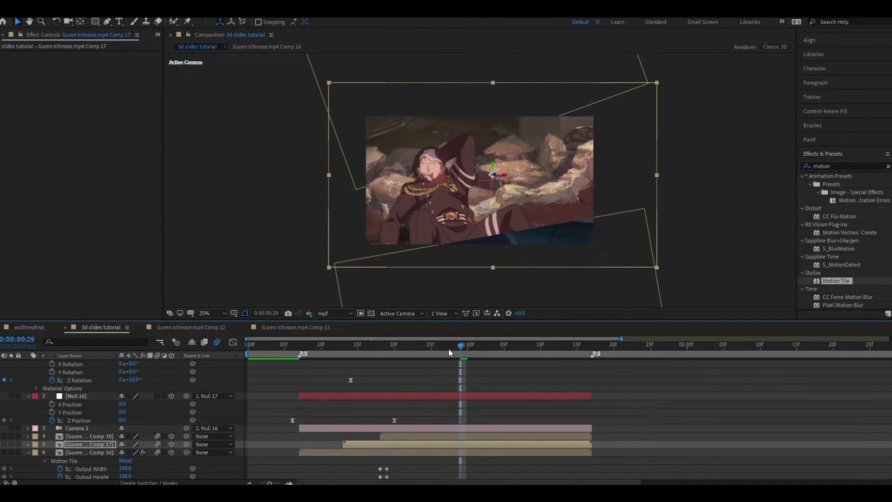
drag(448, 347, 458, 344)
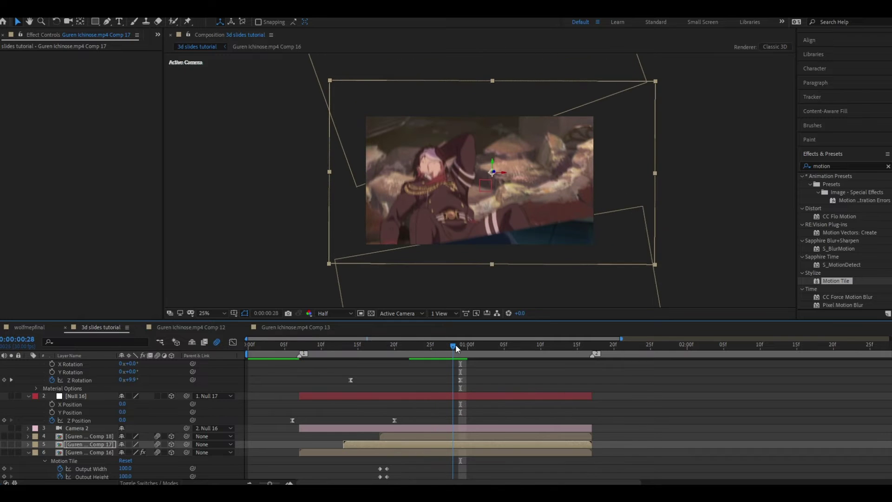
click(486, 383)
scroll(146, 393, up, 2)
click(120, 374)
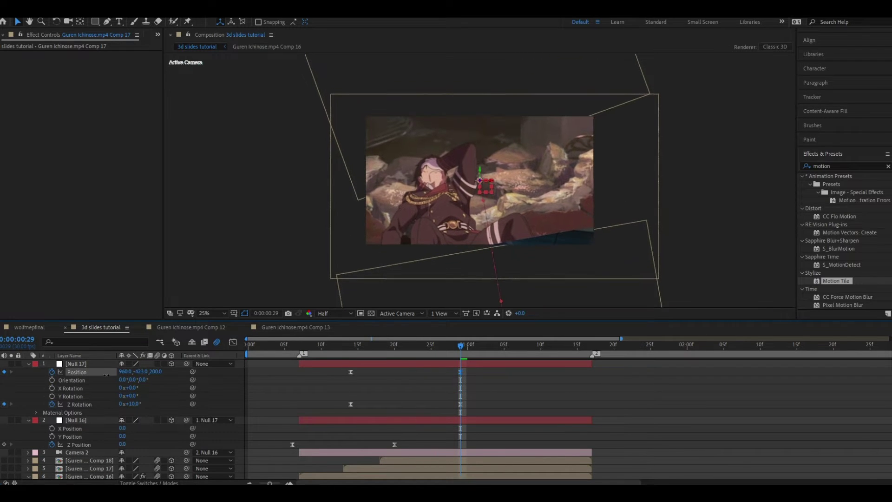
key(Up)
key(Up)
key(Up)
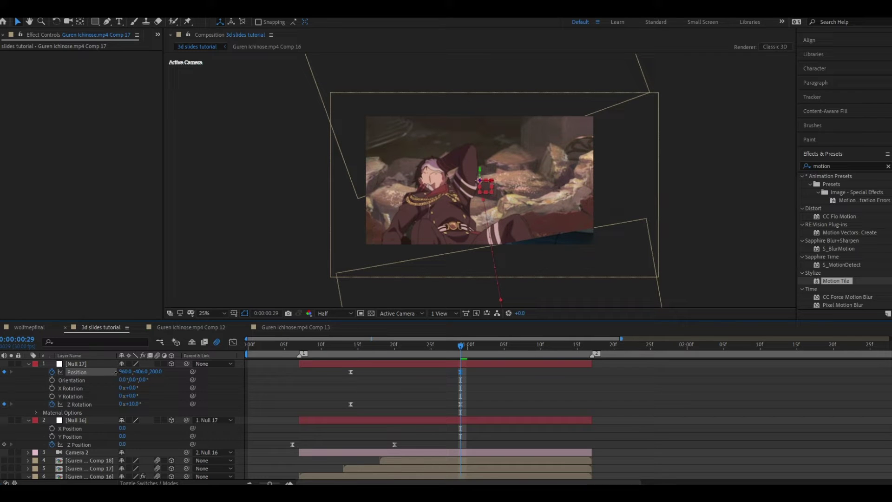
click(447, 385)
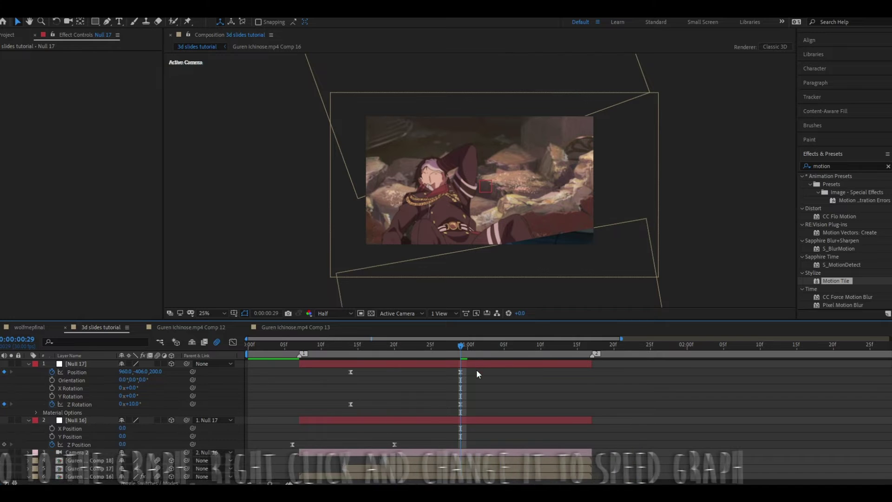
- Show Null 17's Position and Z Rotation keyframes in the Graph Editor's speed graph
drag(480, 372, 285, 416)
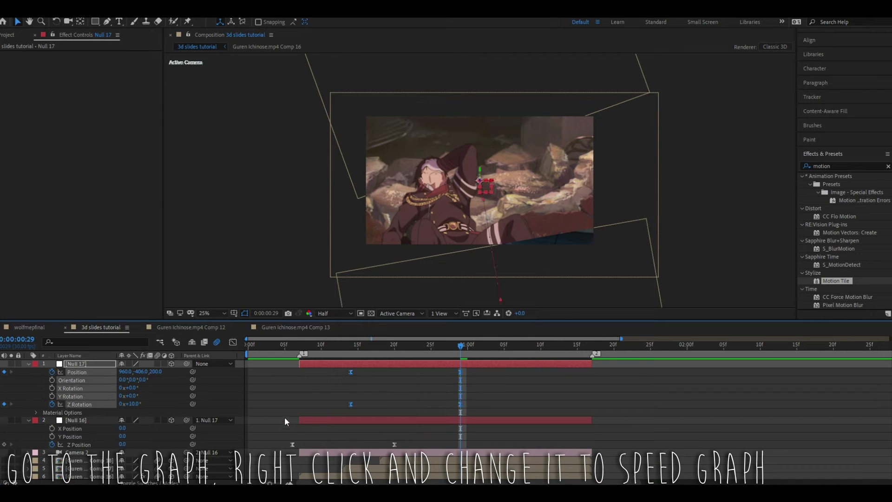
click(232, 342)
right_click(337, 376)
click(375, 293)
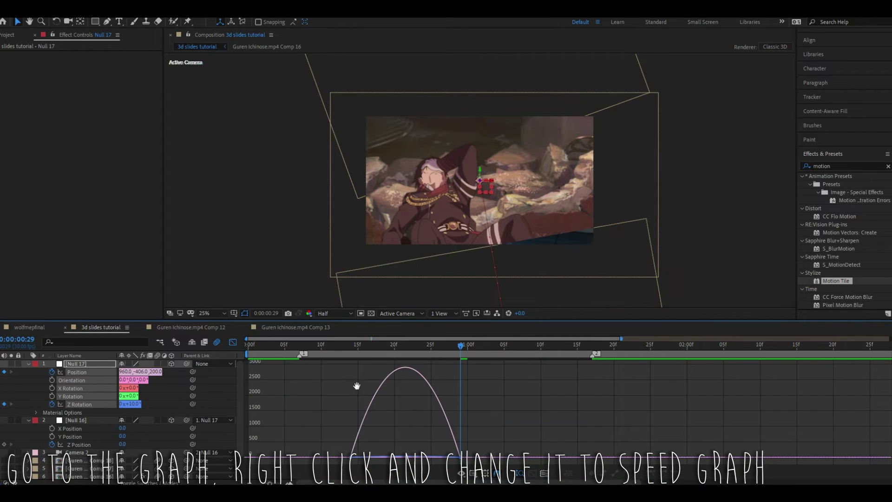
- Stretch both keyframes' easing influence to about 48% and preview the steeper transition
mouse_move(421, 422)
mouse_down()
mouse_move(344, 463)
mouse_move(320, 462)
mouse_up()
drag(377, 458, 384, 457)
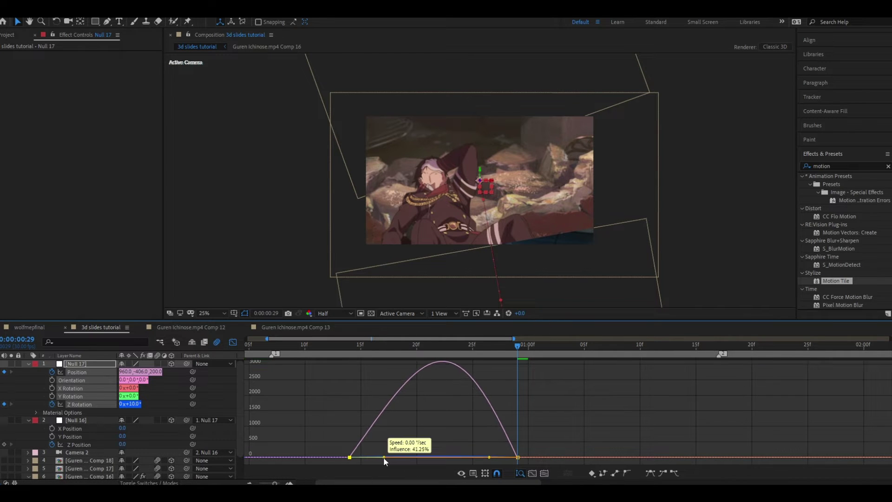
drag(600, 436, 476, 457)
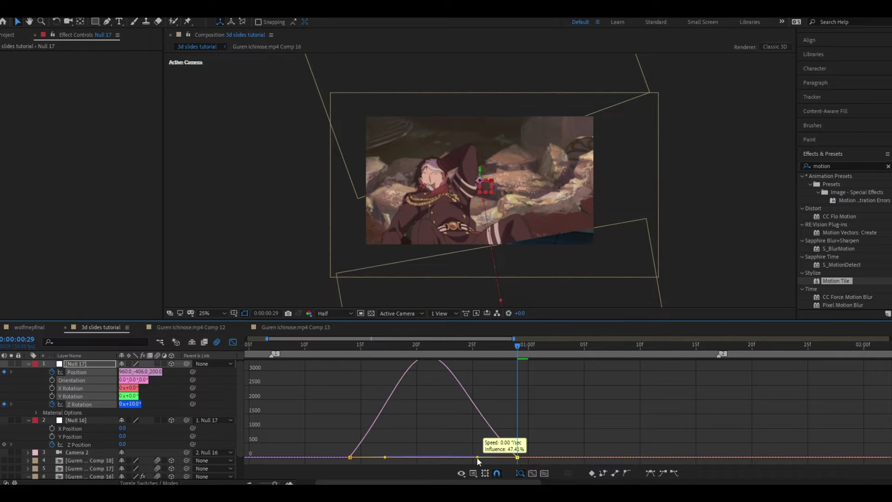
drag(434, 428, 324, 462)
drag(384, 457, 389, 457)
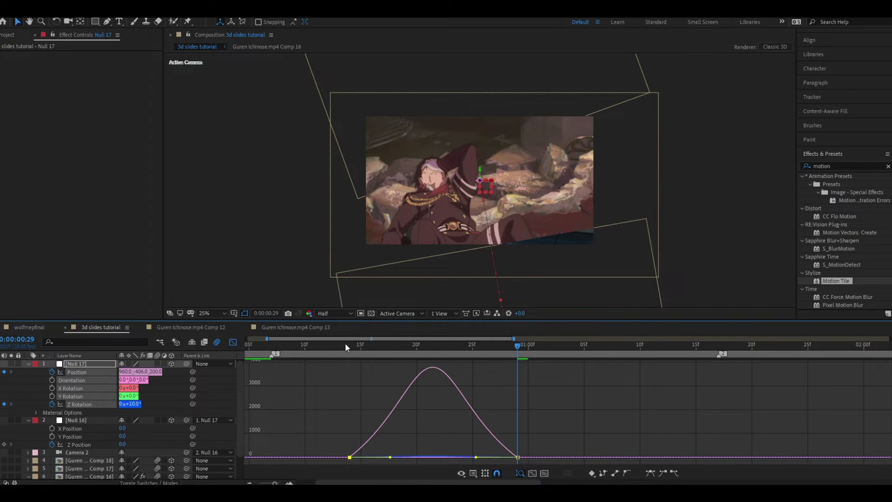
key(space)
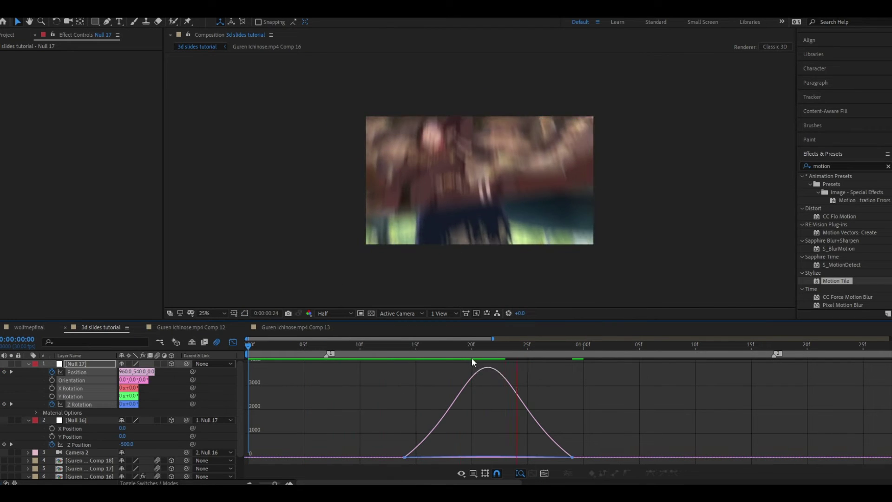
drag(453, 355, 537, 356)
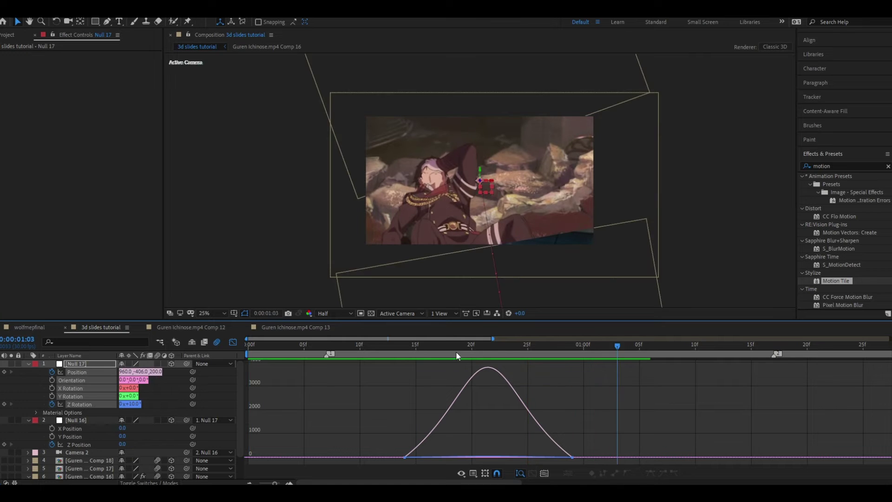
click(233, 343)
mouse_move(552, 373)
mouse_down()
mouse_move(615, 411)
mouse_move(619, 402)
mouse_up()
- Shift Null 17's start keyframes slightly earlier and stop the preview
key(Home)
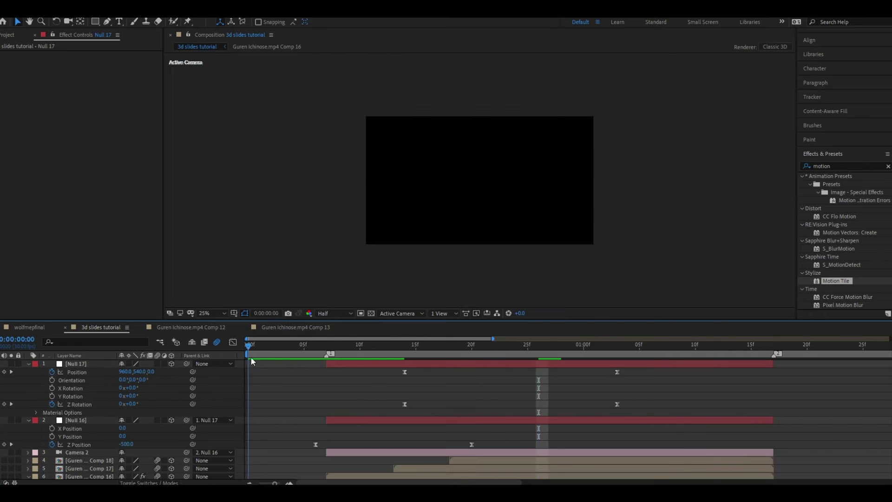
mouse_move(393, 367)
mouse_down()
mouse_move(416, 409)
mouse_move(382, 402)
mouse_up()
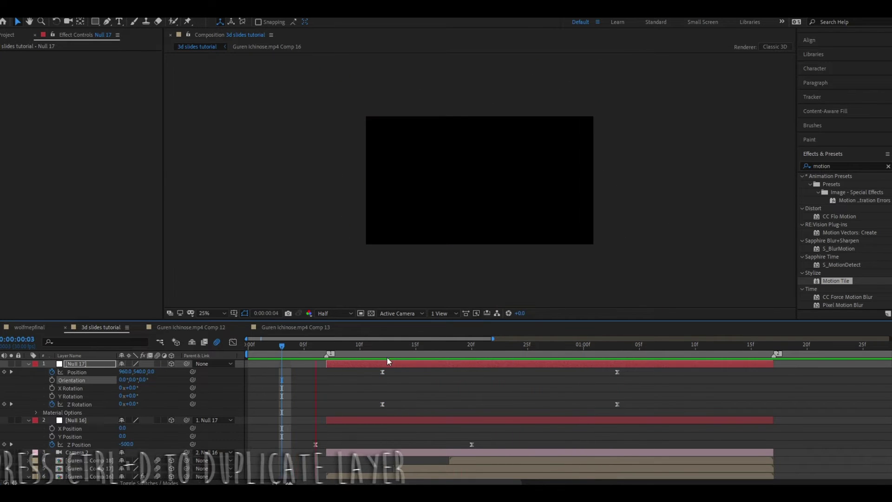
click(552, 385)
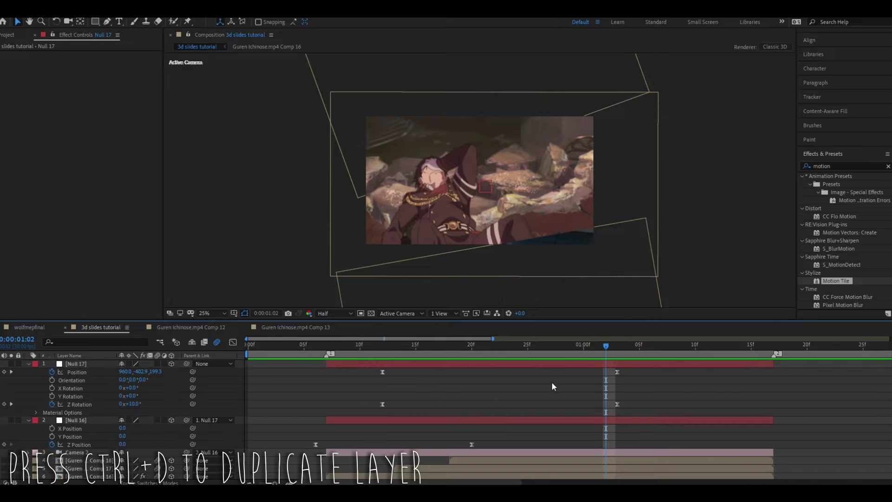
- Duplicate Null 17 with its animation and reveal its keyframed properties
click(574, 363)
key(ctrl+d)
key(u)
key(Page_Down)
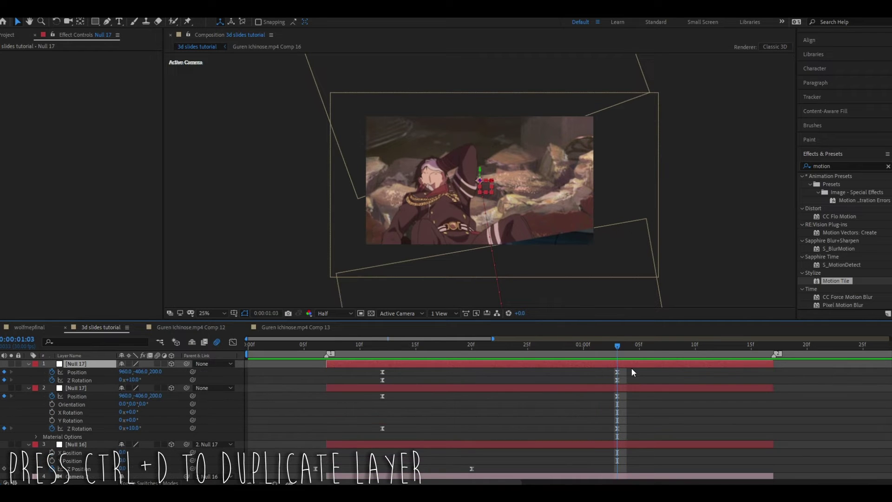
scroll(402, 375, down, 3)
- Set the Guren Comp 16 clip's Scale to 105%
click(327, 347)
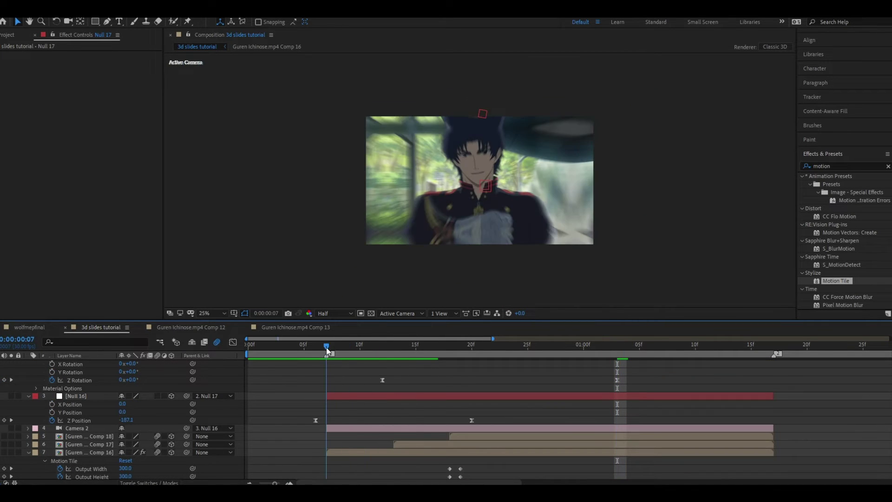
drag(327, 349, 394, 353)
click(406, 452)
scroll(289, 461, up, 1)
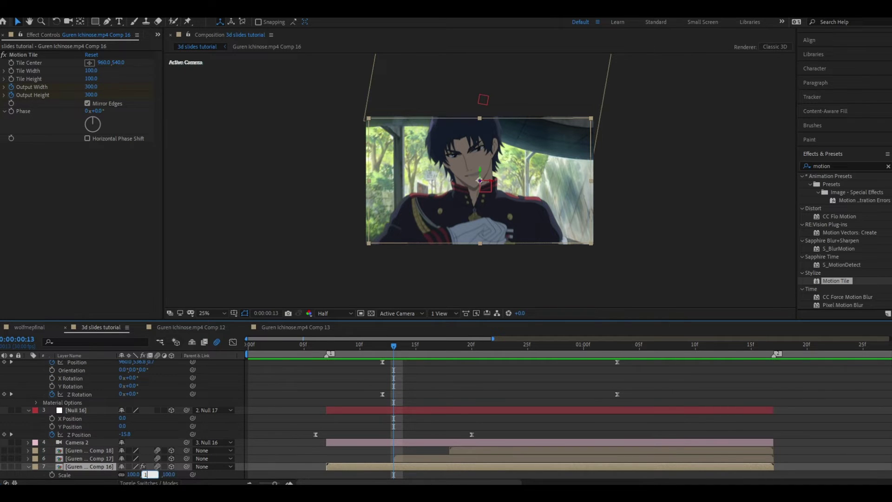
text(05)
key(Return)
click(415, 397)
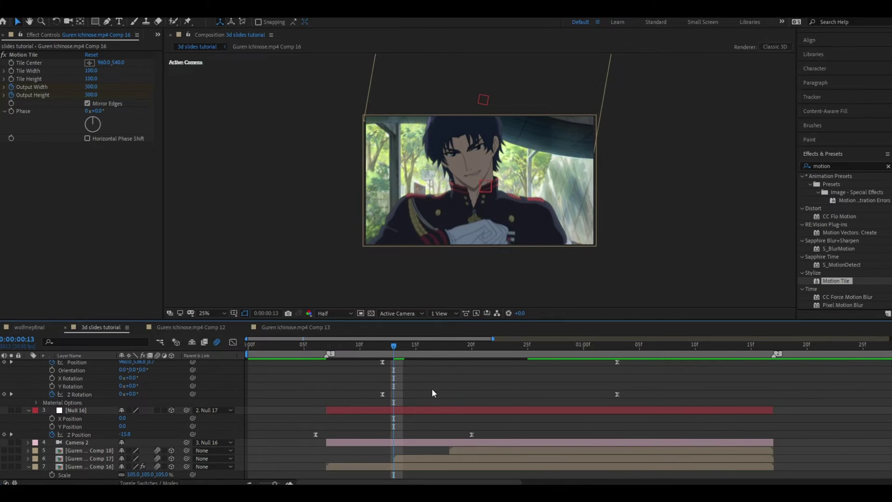
- Retime Comp 16's Motion Tile Output Width/Height keyframes to frames 15 and 16
click(422, 467)
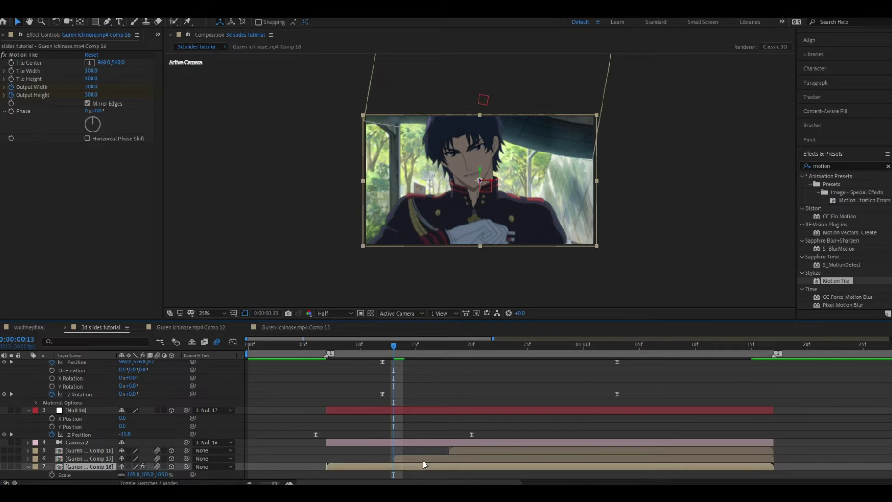
key(u)
scroll(432, 450, down, 1)
click(415, 345)
click(449, 344)
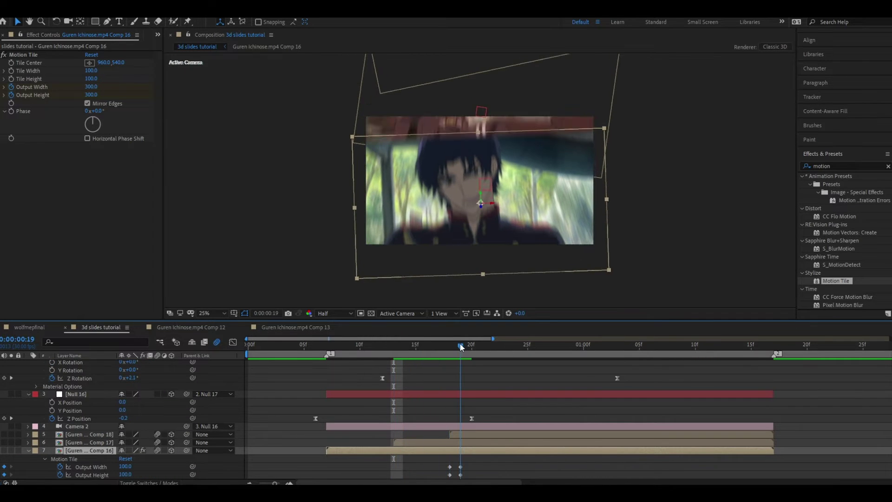
mouse_move(448, 477)
mouse_down()
mouse_move(464, 463)
mouse_move(425, 465)
mouse_up()
key(space)
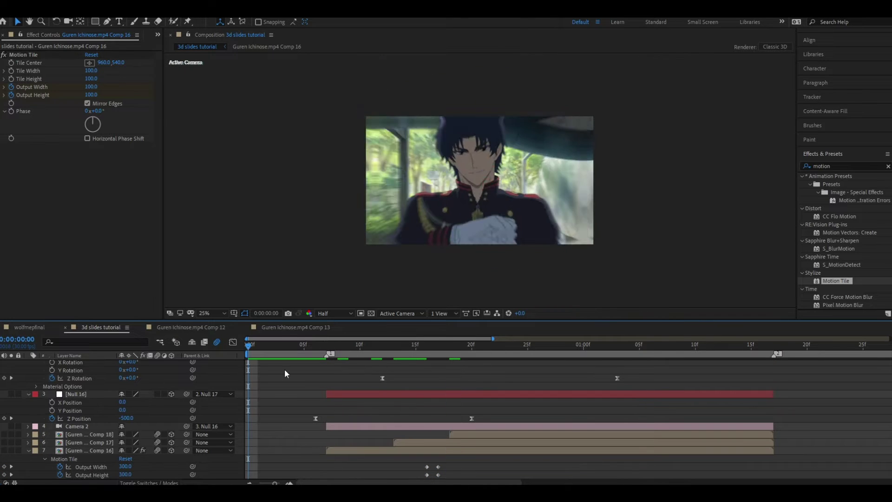
drag(367, 350, 425, 353)
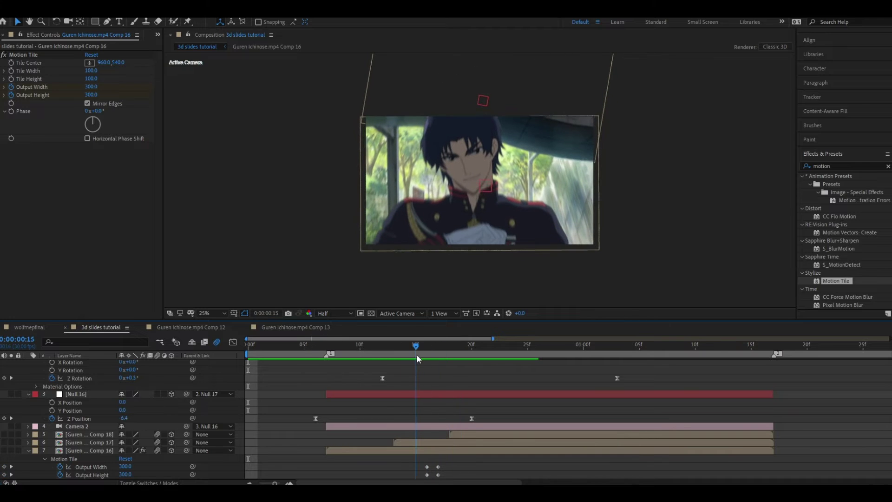
drag(438, 474, 416, 474)
mouse_move(394, 348)
mouse_down()
mouse_move(426, 344)
mouse_move(416, 348)
mouse_up()
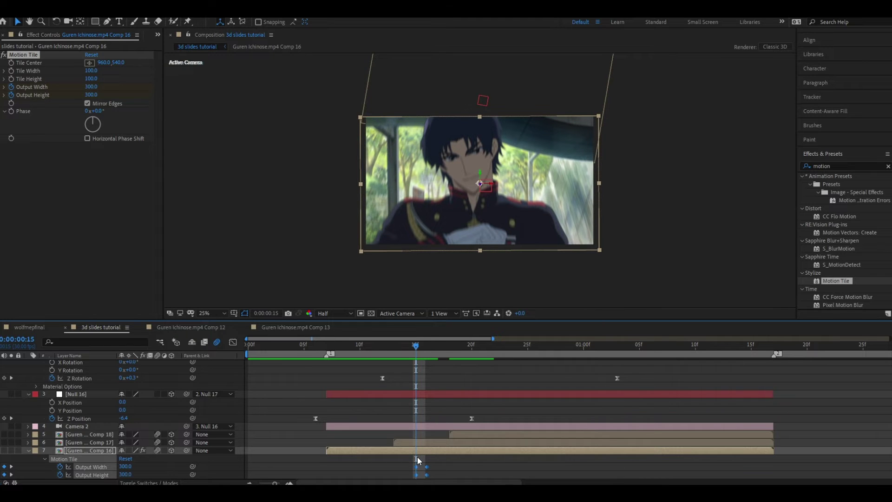
drag(407, 471, 417, 471)
- Preview the transition from the start and scrub to the anime frame
click(421, 393)
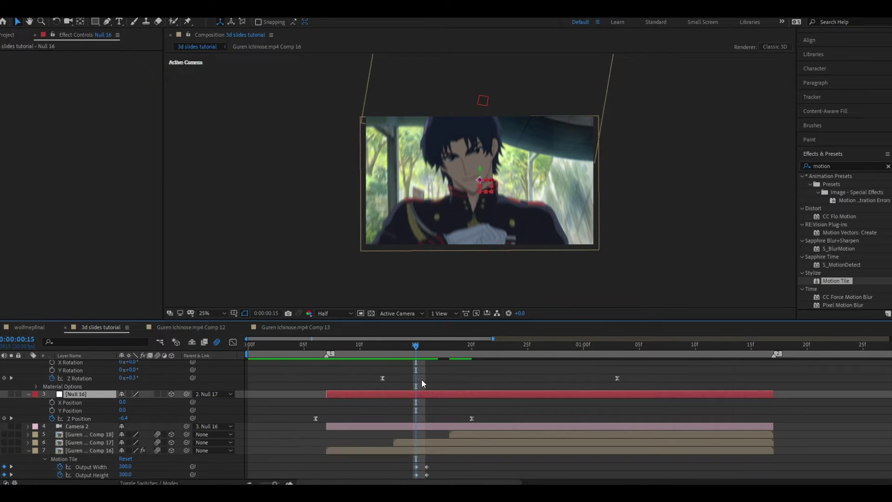
key(Home)
key(space)
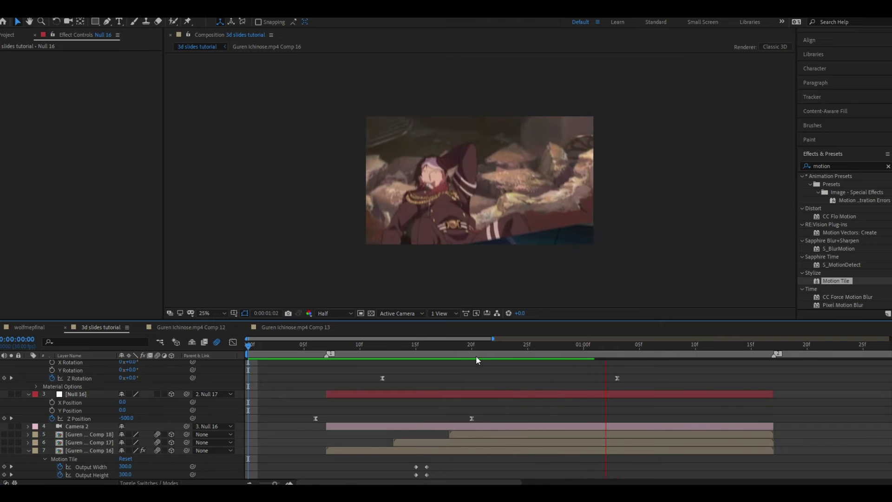
key(space)
mouse_move(371, 357)
mouse_down()
mouse_move(460, 354)
mouse_move(305, 354)
mouse_move(458, 352)
mouse_move(400, 361)
mouse_up()
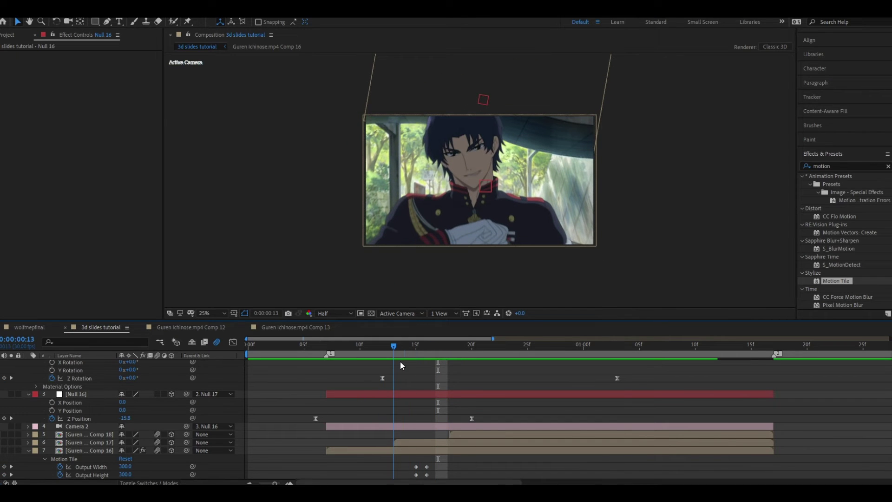
- Move the Output Width/Height keyframes one frame earlier, to frames 13 and 14, and preview
mouse_move(430, 462)
mouse_down()
mouse_move(423, 480)
mouse_move(396, 473)
mouse_up()
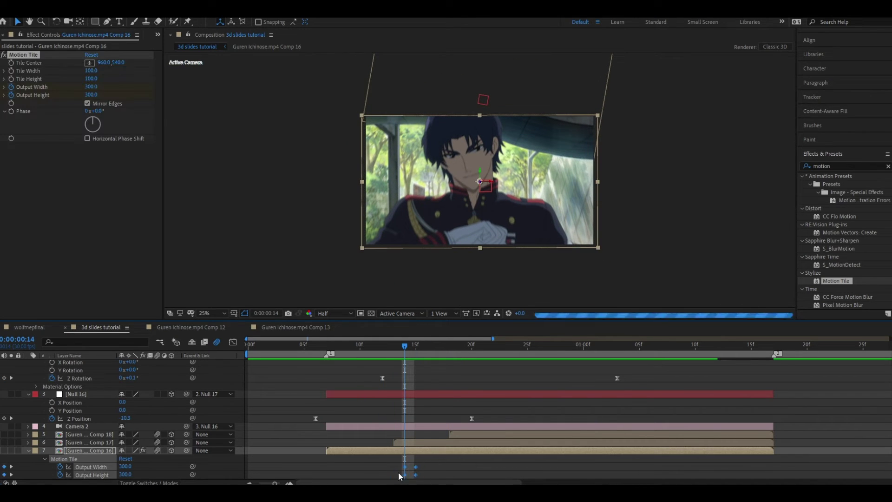
click(402, 418)
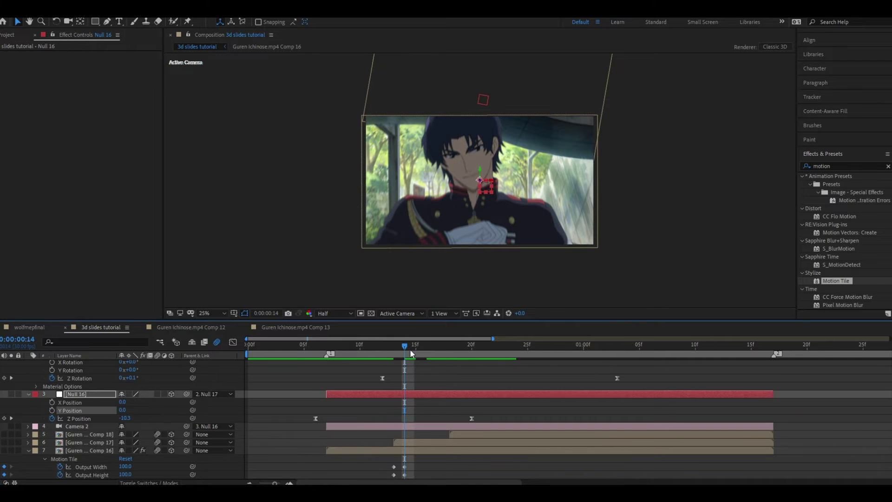
key(space)
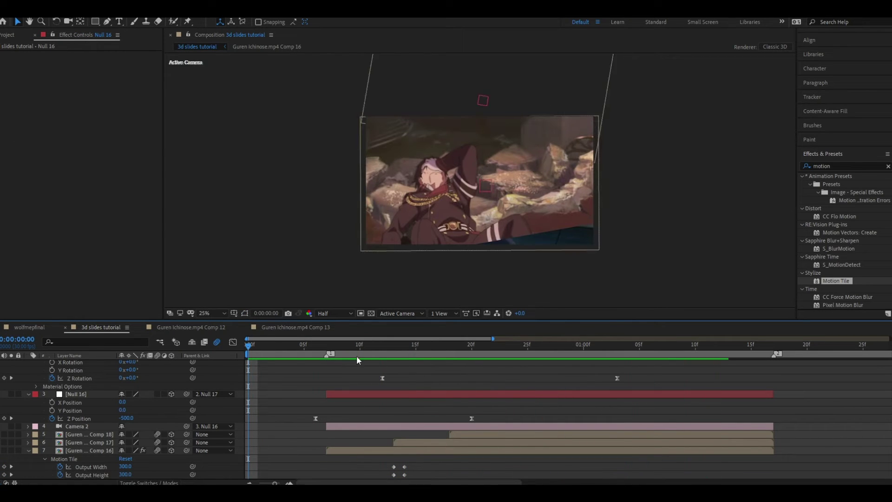
key(space)
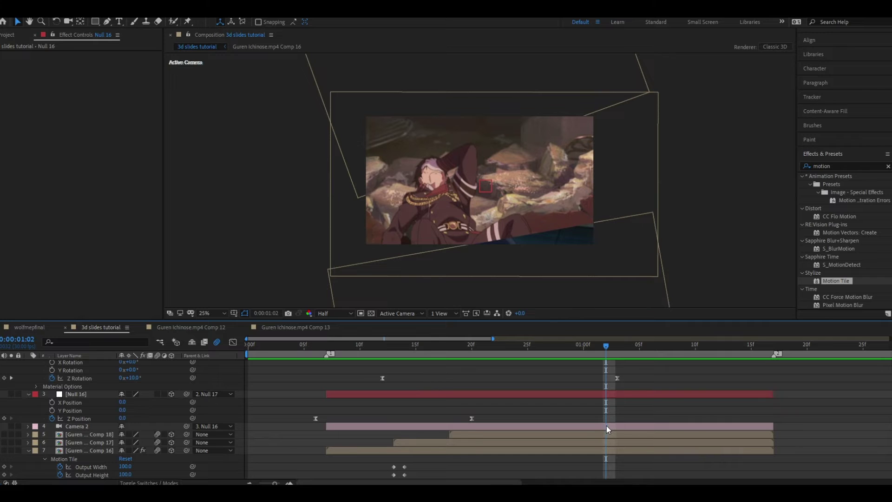
scroll(642, 403, up, 2)
- Parent the second Null 17 layer to the top Null 17 (layer 1)
scroll(578, 400, up, 2)
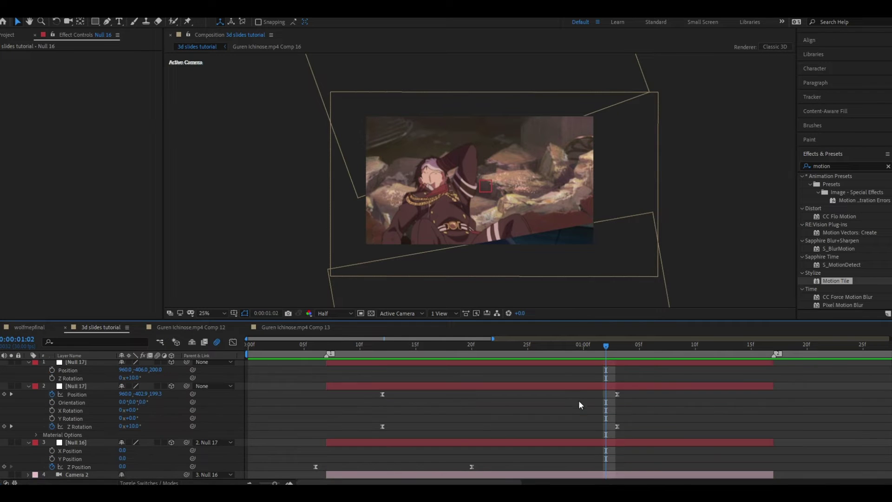
scroll(583, 399, up, 1)
click(584, 390)
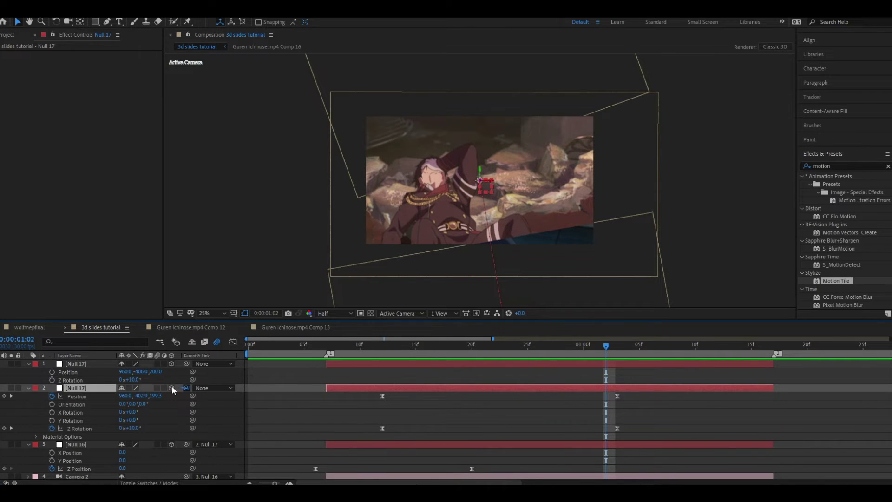
drag(185, 387, 74, 363)
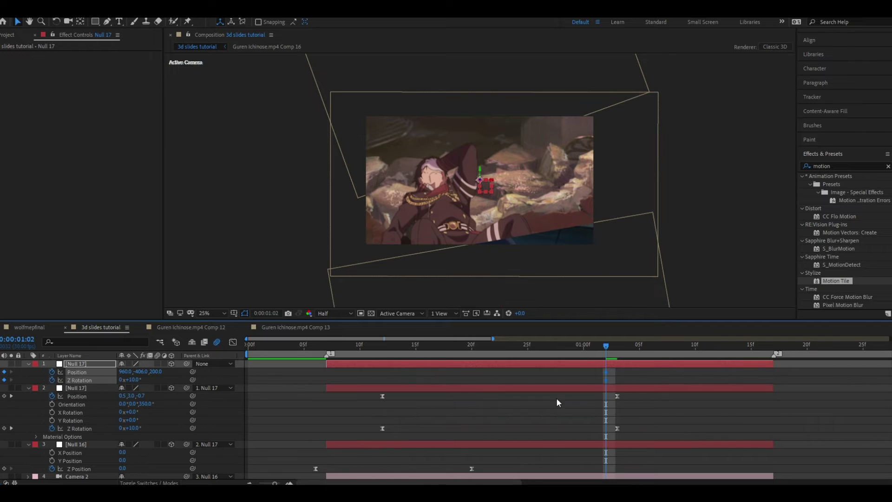
click(613, 371)
- At 0:00:01:14, key the top Null 17 to Position 960, -1328, 300 and Z Rotation -10°
drag(623, 346, 738, 348)
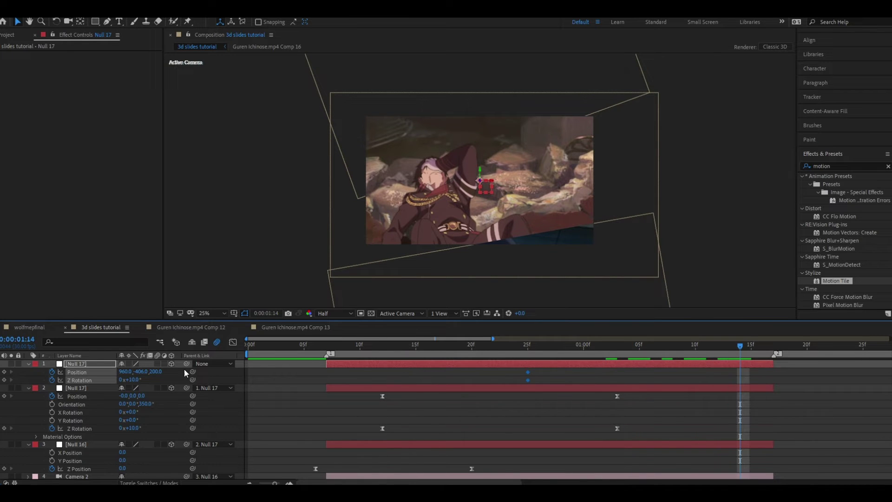
drag(122, 371, 32, 395)
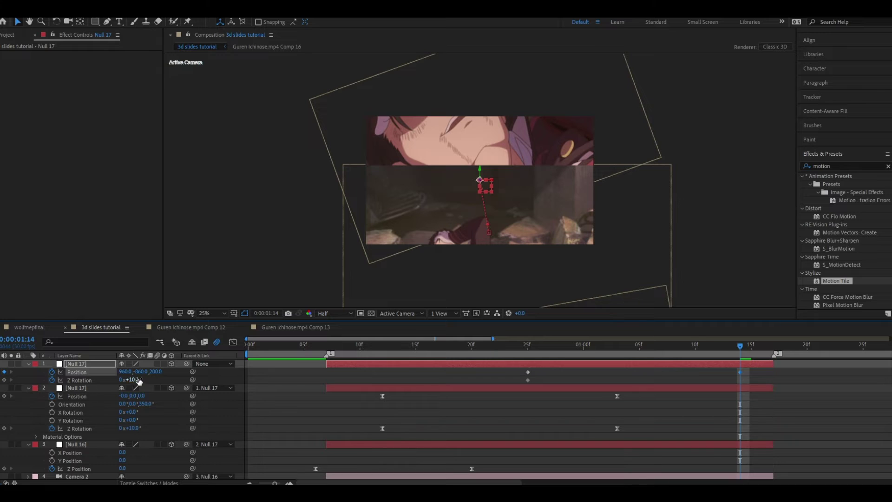
drag(141, 372, 81, 373)
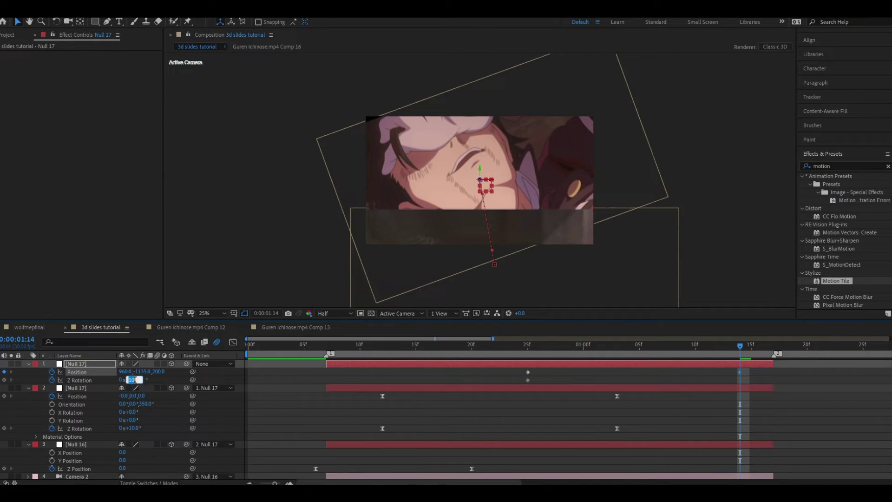
text(0)
key(Return)
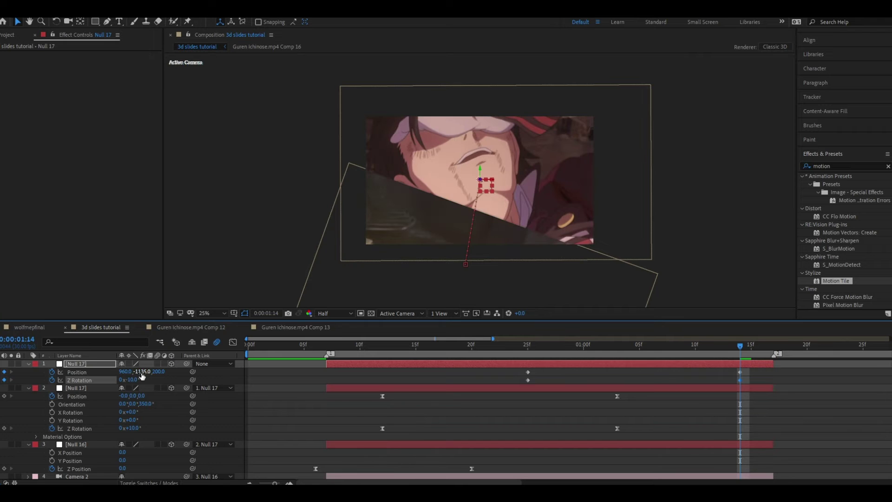
drag(141, 371, 44, 386)
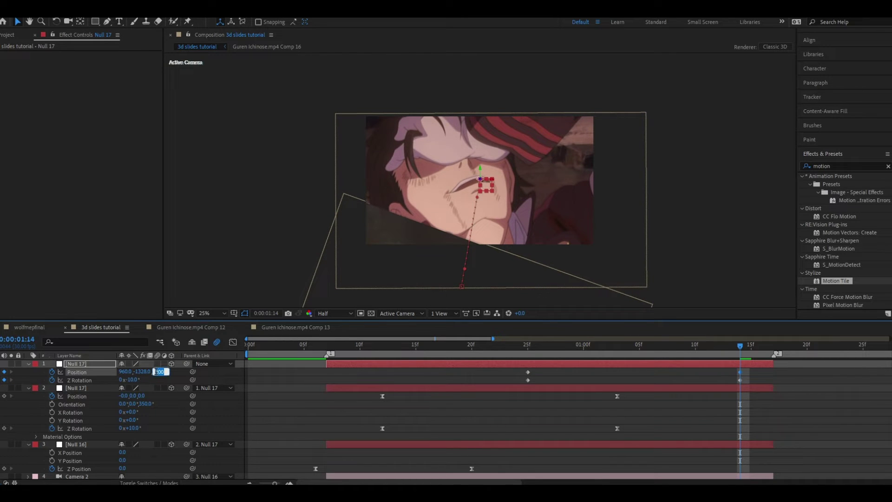
text(400)
key(Return)
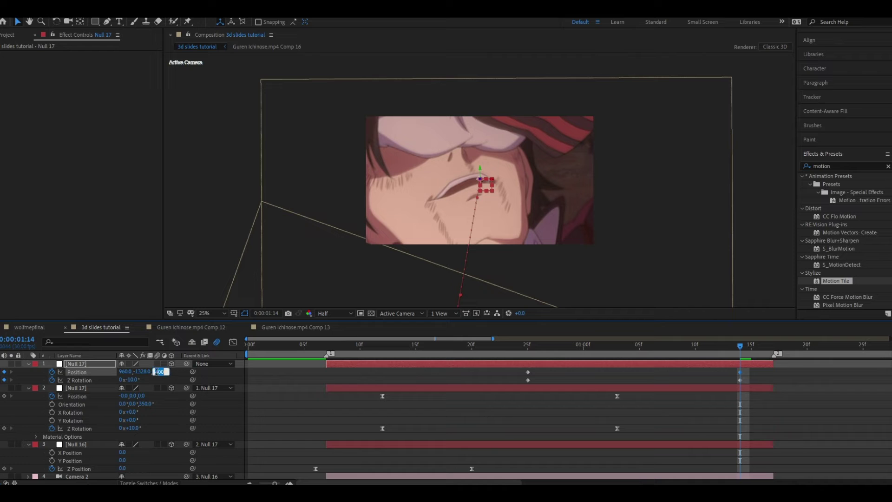
key(Return)
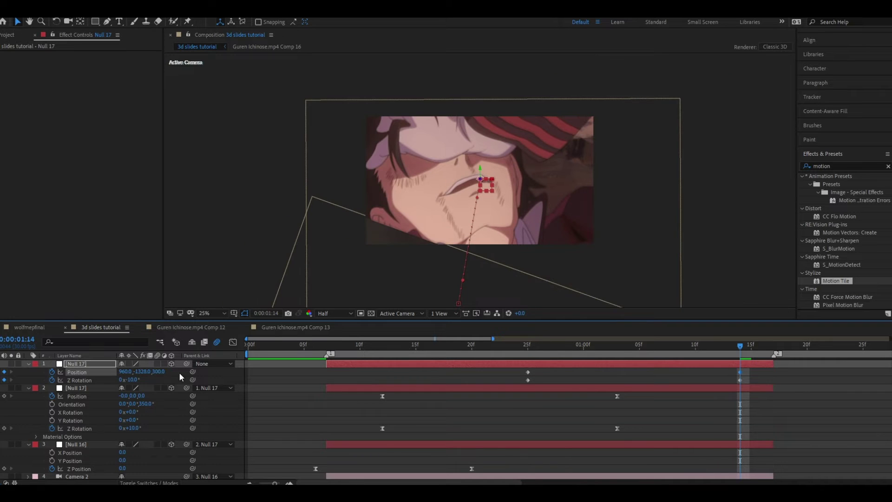
scroll(636, 428, down, 1)
click(647, 458)
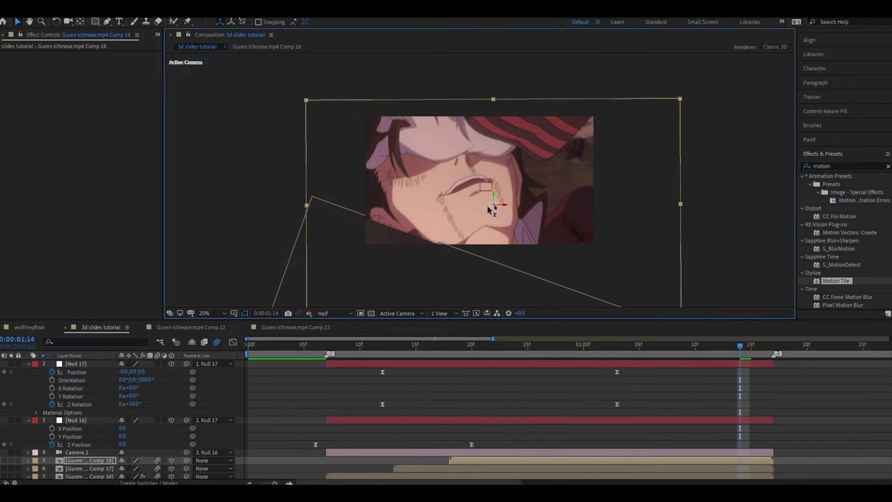
- Reduce the Comp 18 clip's Scale to 96% and scrub the slide transition to review it
drag(487, 205, 484, 203)
key(s)
drag(134, 469, 134, 469)
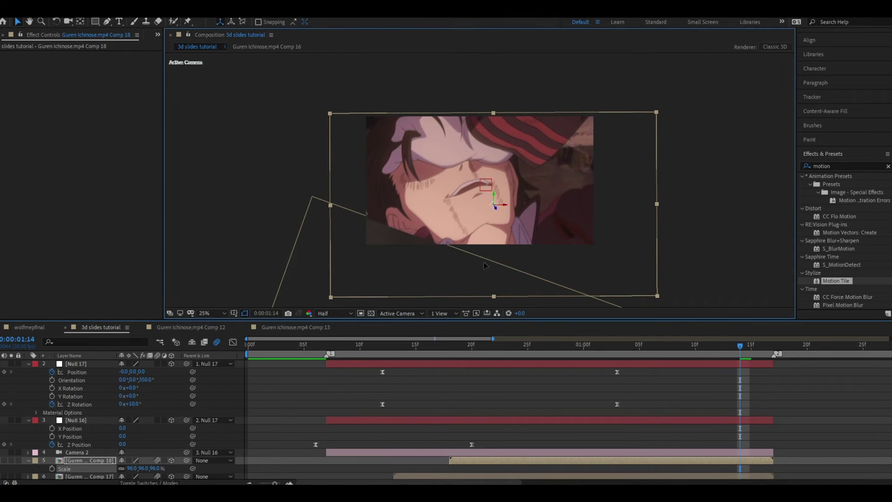
scroll(717, 411, up, 1)
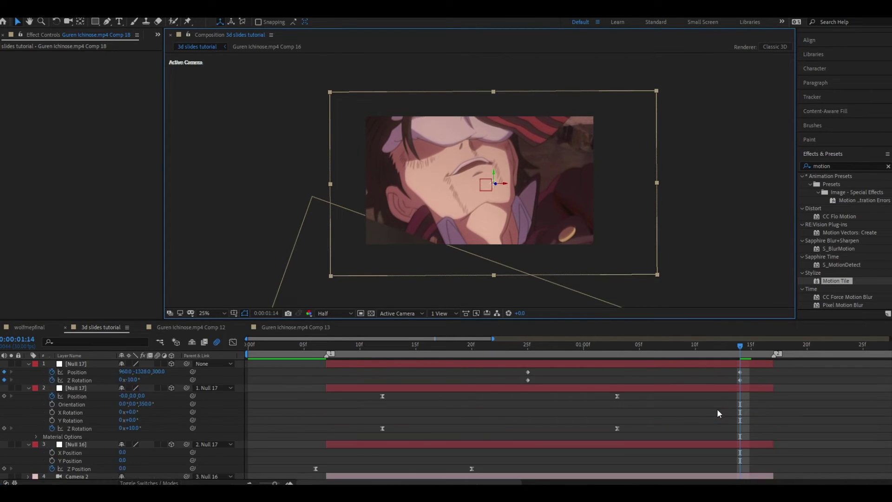
drag(573, 345, 748, 361)
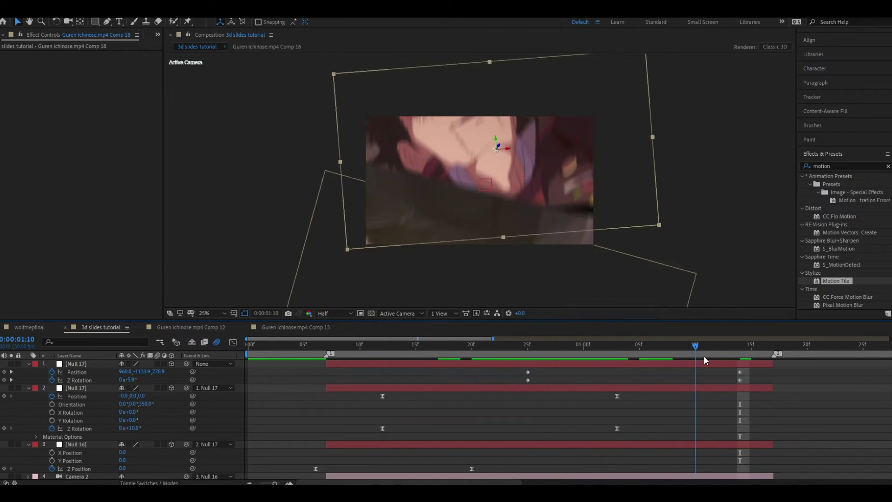
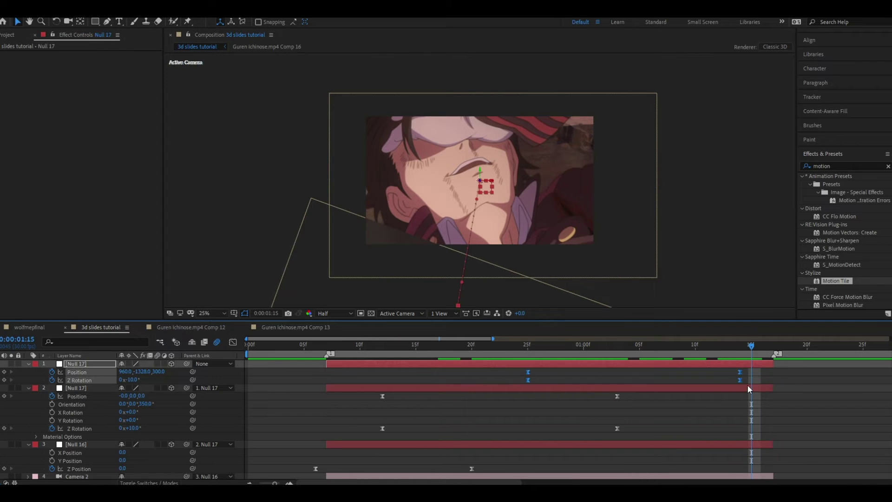
- Apply Easy Ease to Null 17's Position and Z Rotation keyframes and view their speed graph
key(F9)
key(shift+F3)
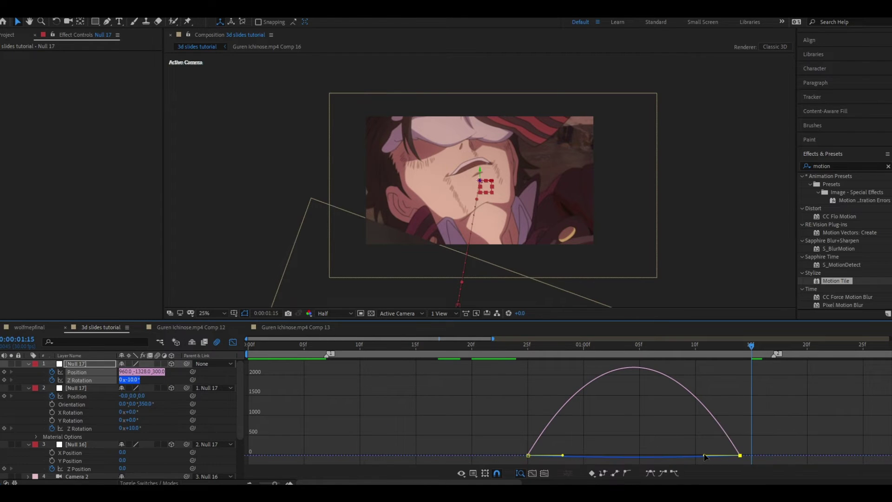
- Sharpen the null's speed curve into a steep mid-transition peak, preview the spin, then leave the Graph Editor
drag(731, 460, 685, 455)
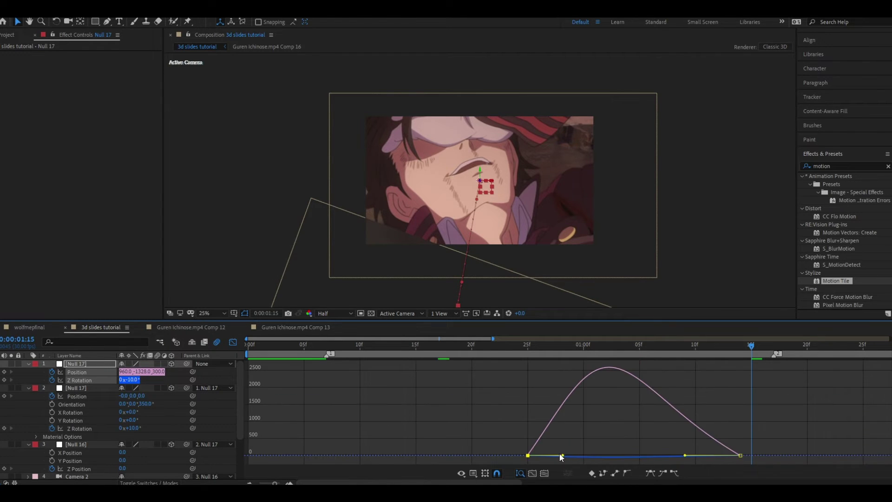
click(574, 454)
key(space)
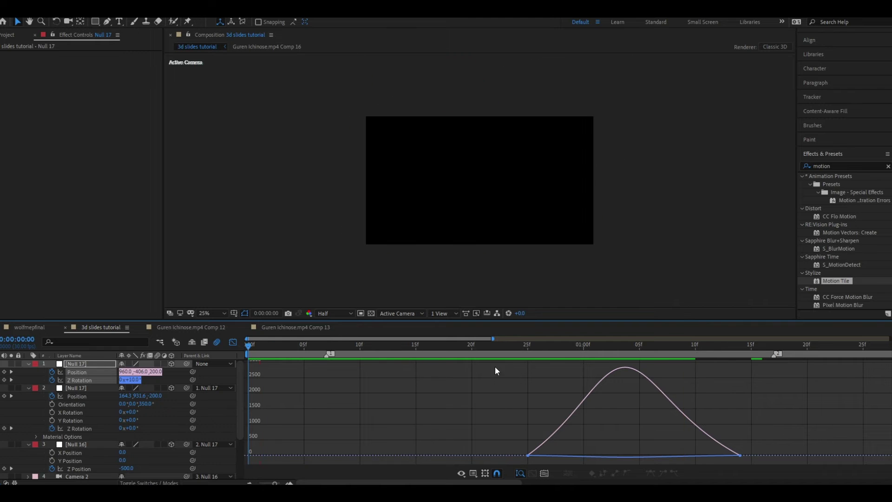
key(space)
drag(585, 359, 683, 357)
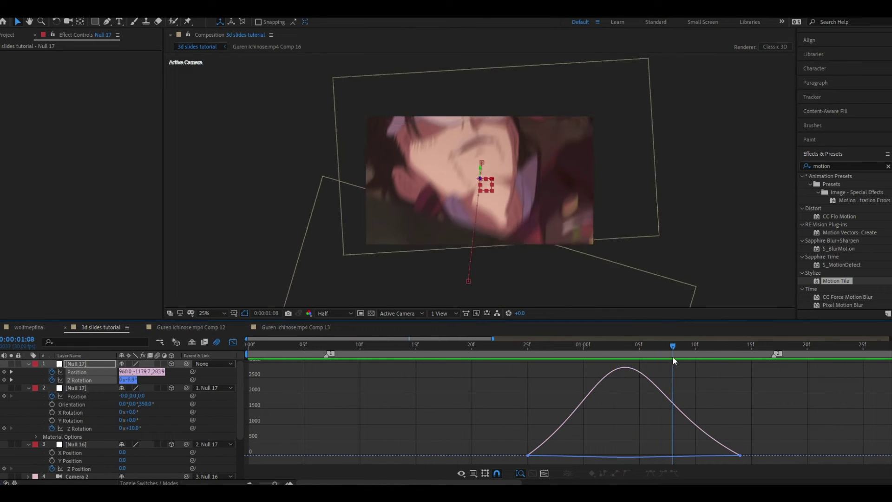
click(233, 342)
- Collapse all open layer properties and save the project
scroll(573, 411, down, 3)
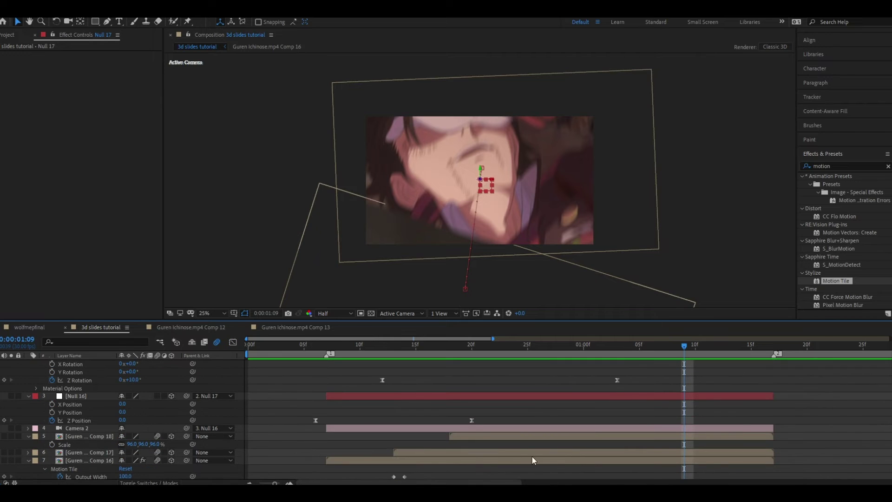
scroll(433, 454, down, 2)
scroll(551, 409, down, 2)
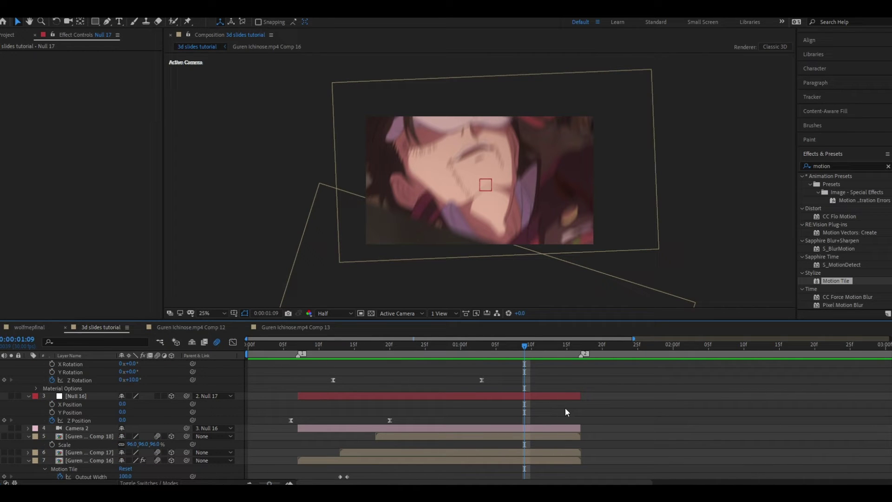
key(u)
scroll(533, 341, right, 1)
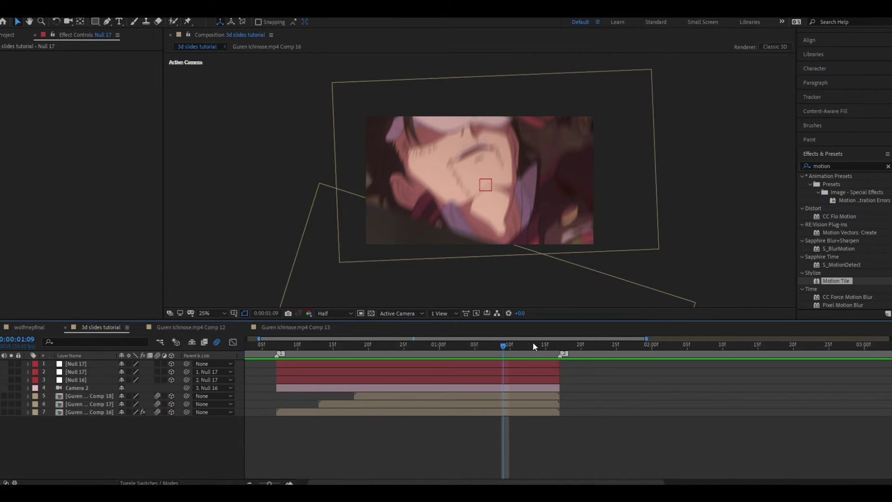
key(ctrl+s)
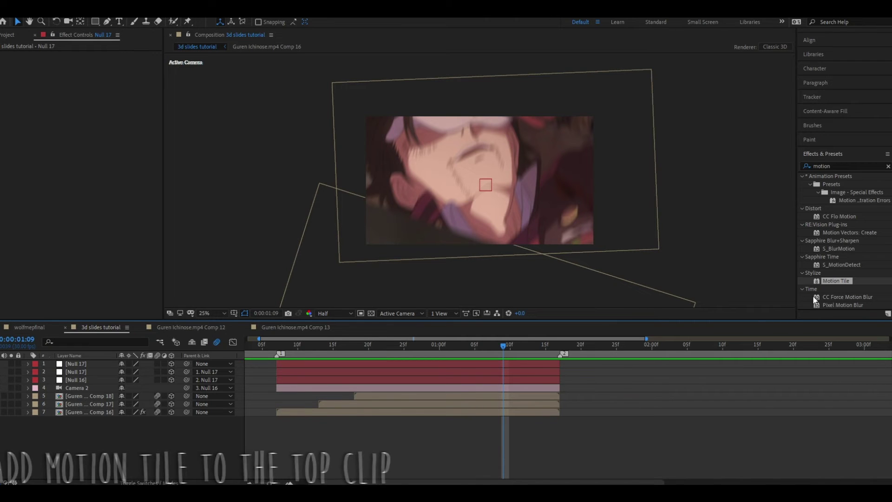
- Apply Motion Tile to the top clip with Output Width and Height 300 and mirrored edges
drag(835, 280, 514, 397)
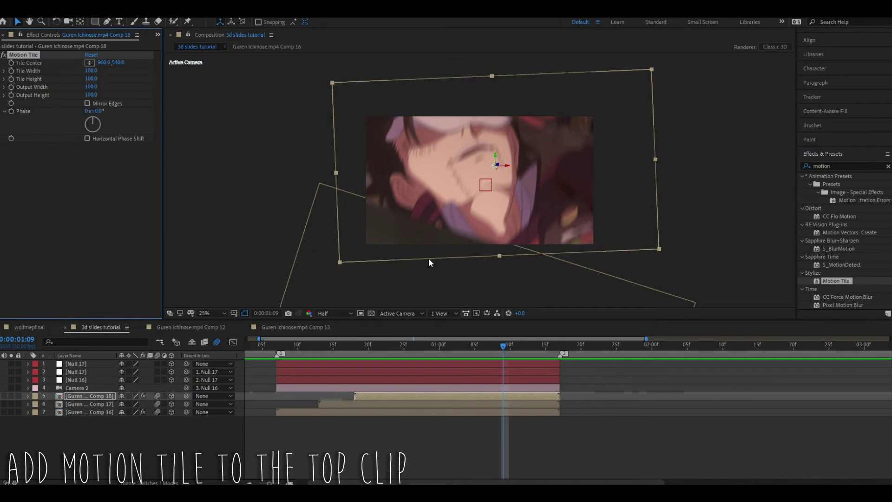
click(91, 86)
text(30)
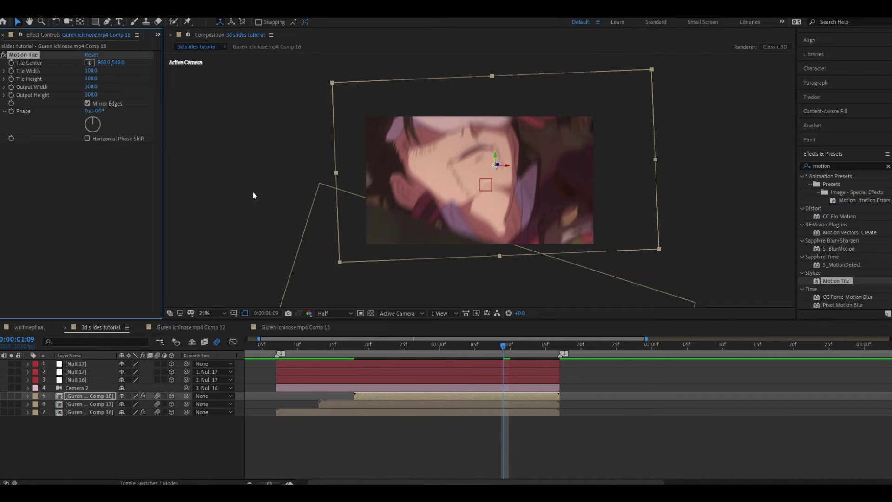
click(497, 356)
mouse_move(500, 344)
mouse_down()
mouse_move(462, 345)
mouse_move(509, 361)
mouse_up()
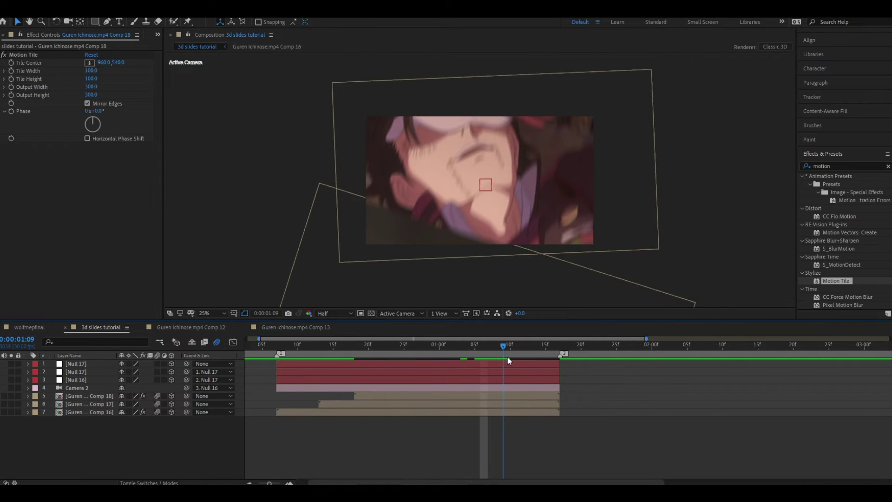
- Preview the transition from the start of the composition
key(Home)
key(space)
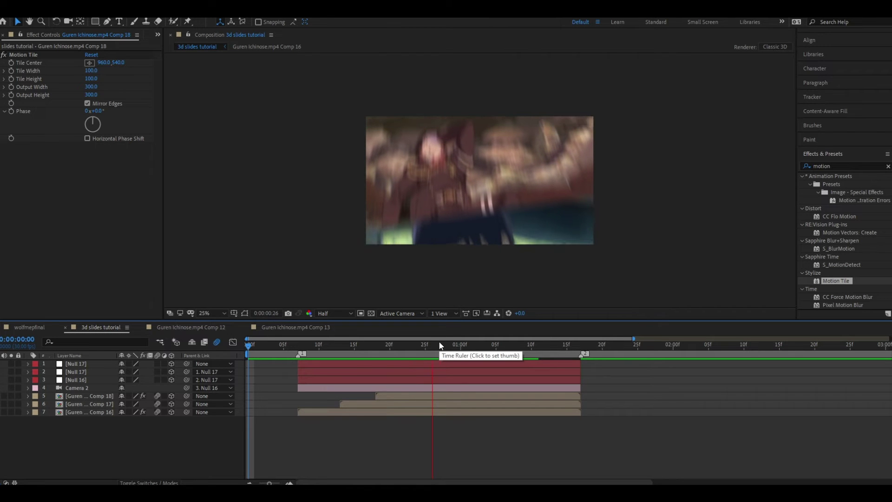
key(space)
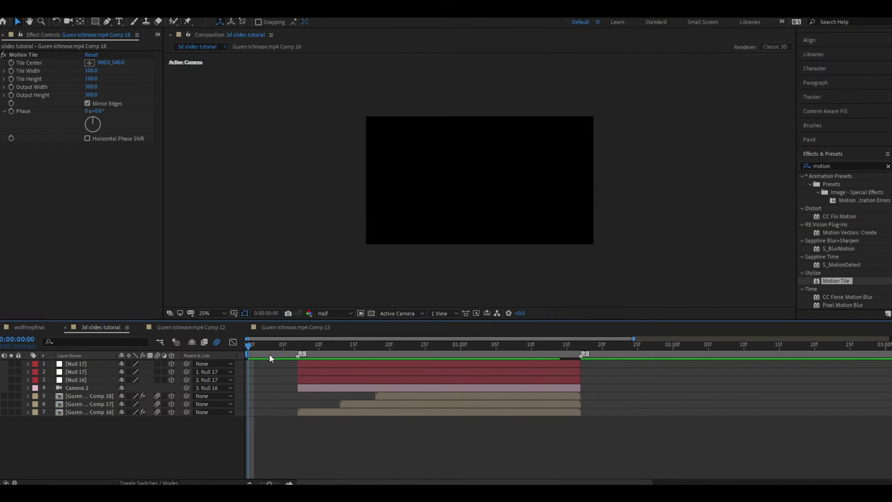
key(space)
- Move to 1:13 and duplicate the top Null 17 layer with its animation
drag(439, 347, 558, 376)
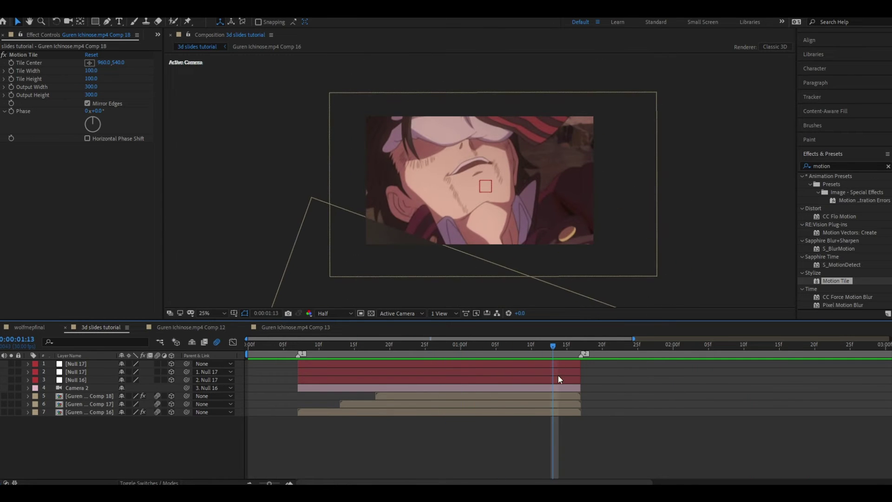
click(528, 363)
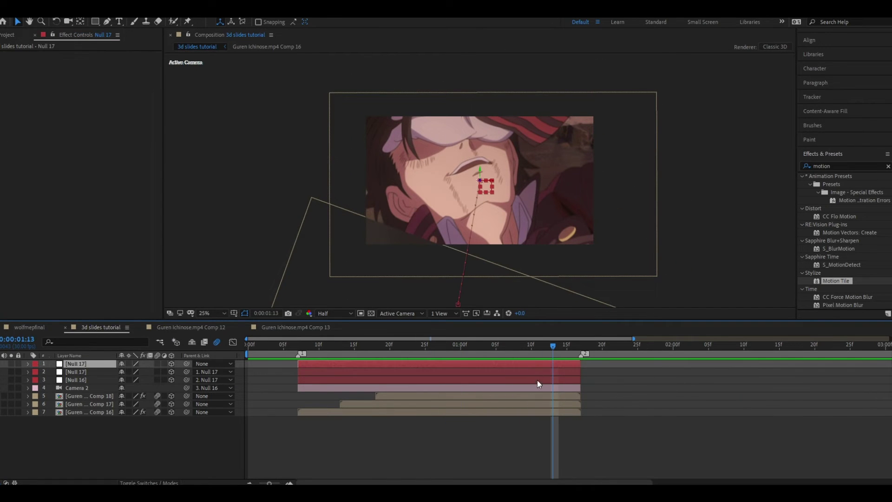
key(ctrl+d)
- Parent the original Null 17 to the duplicate and shift its keyframes one frame earlier
key(u)
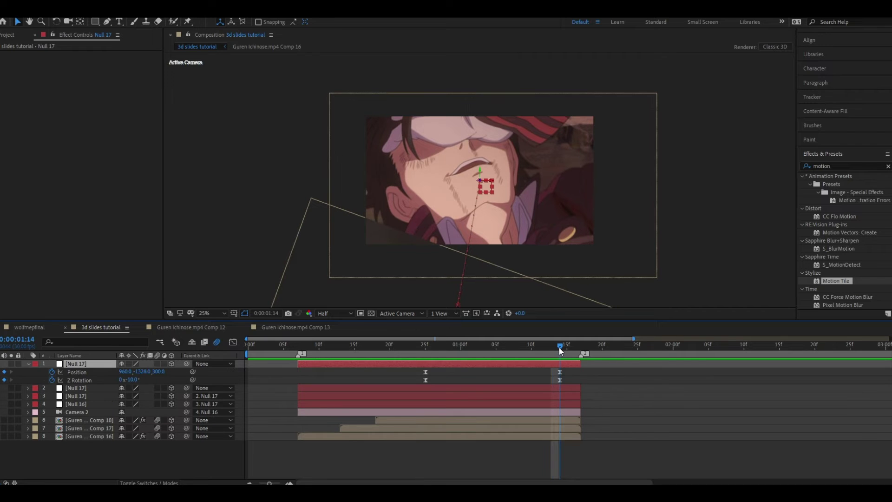
click(559, 346)
click(434, 386)
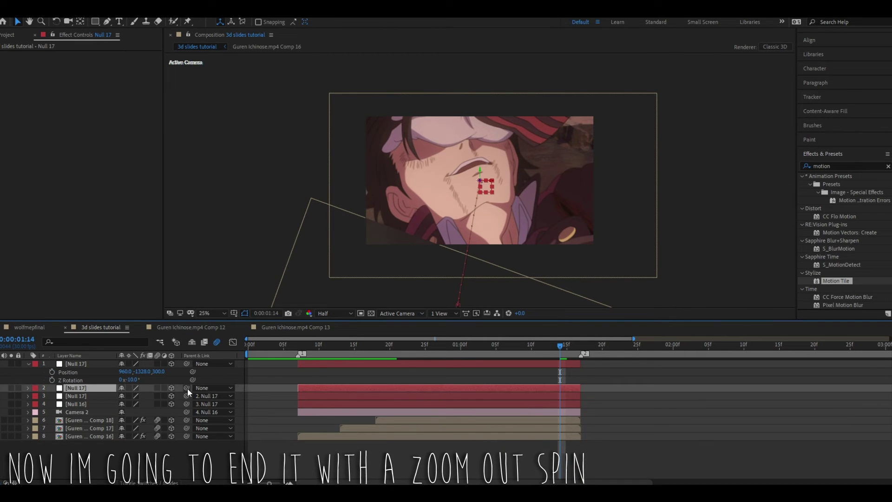
drag(186, 387, 101, 362)
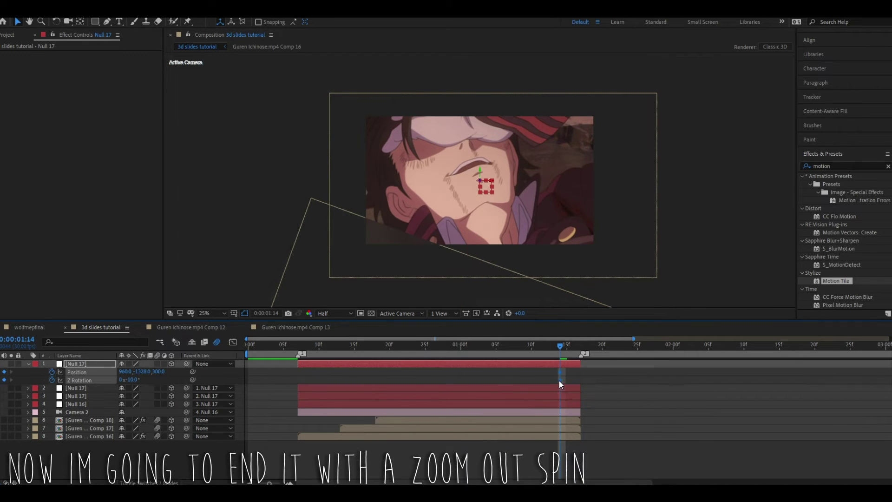
drag(495, 379, 492, 379)
click(570, 347)
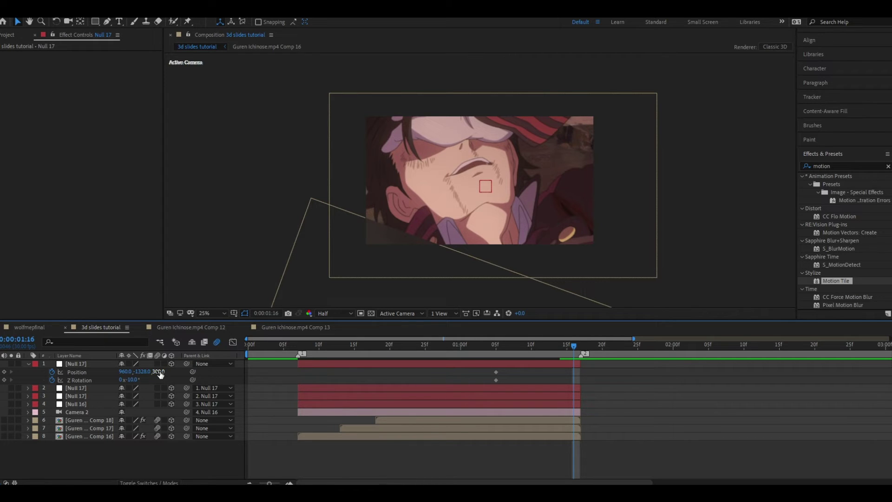
- Keyframe the duplicate's Position Z at -500 at 1:16 and review the zoom-out
drag(160, 371, 136, 384)
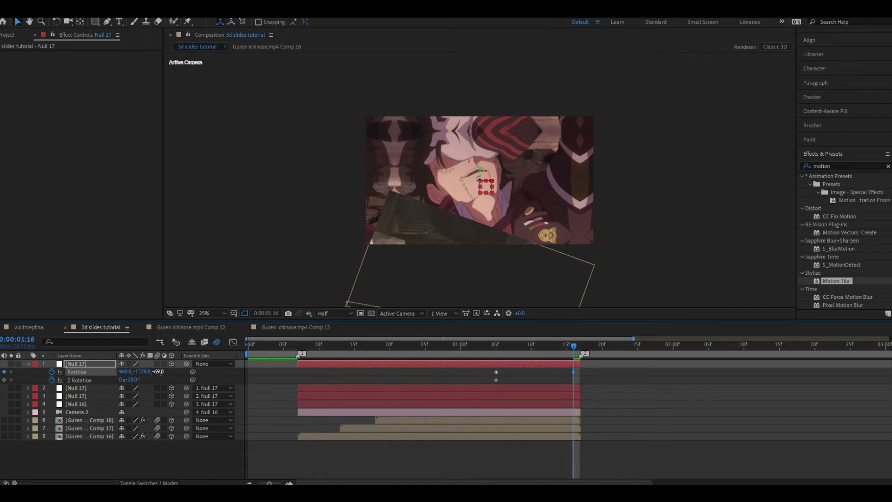
text(-500)
key(Return)
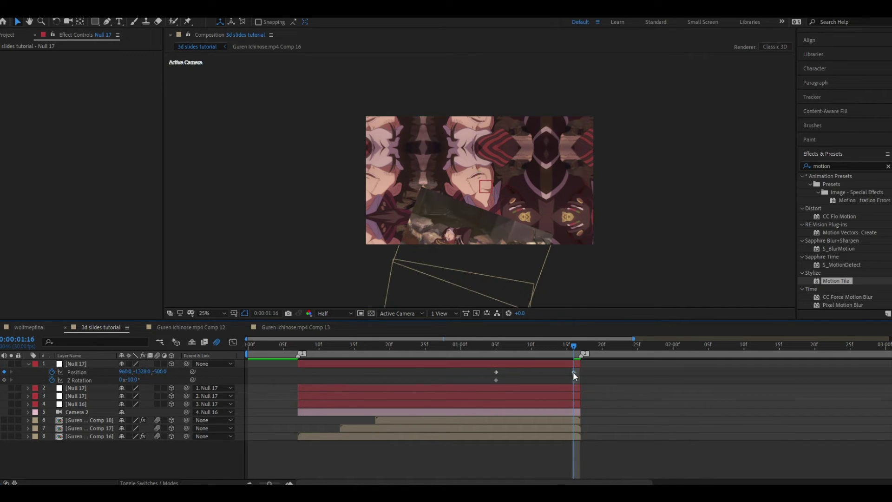
drag(573, 371, 580, 372)
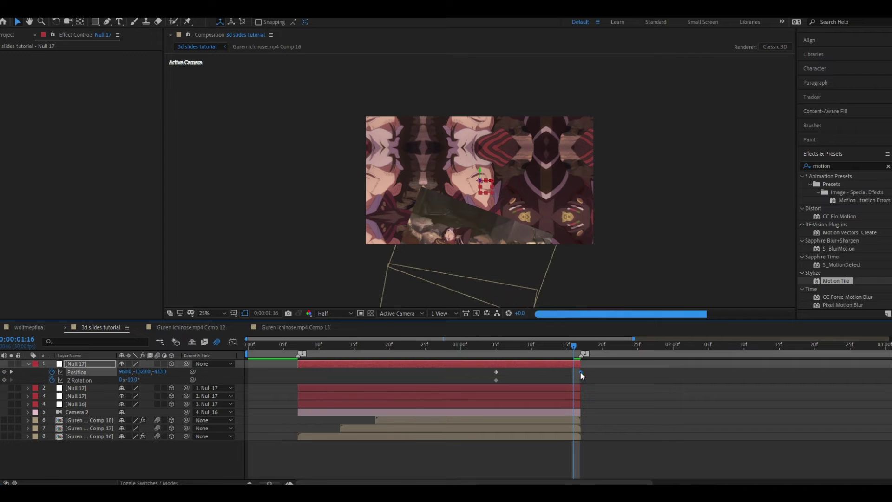
click(498, 348)
drag(499, 346, 575, 351)
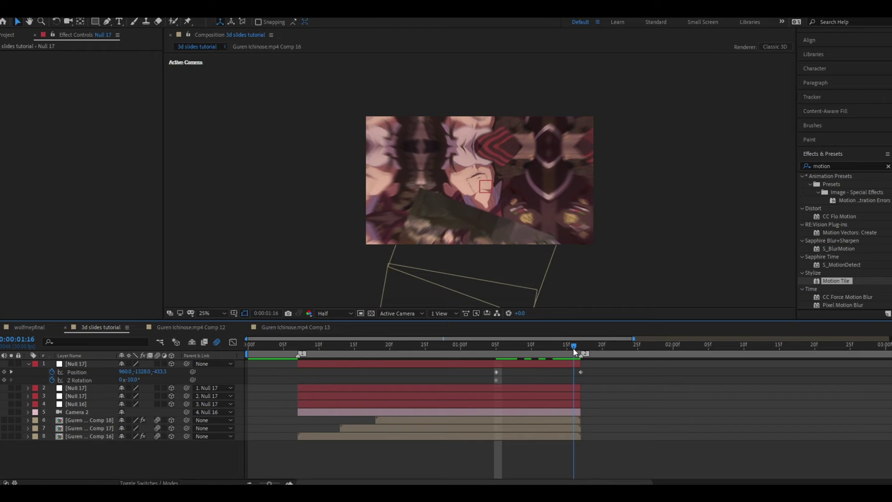
- Keyframe Z Rotation at 90° and Easy Ease all Position and rotation keyframes
mouse_move(135, 380)
mouse_down()
mouse_move(69, 386)
mouse_move(133, 391)
mouse_move(134, 380)
mouse_up()
click(133, 379)
key(Return)
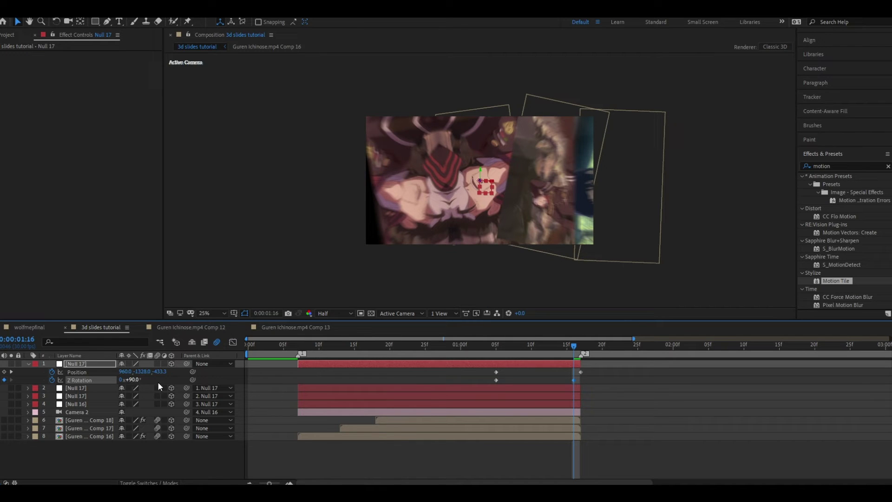
drag(574, 381, 581, 380)
drag(485, 370, 594, 382)
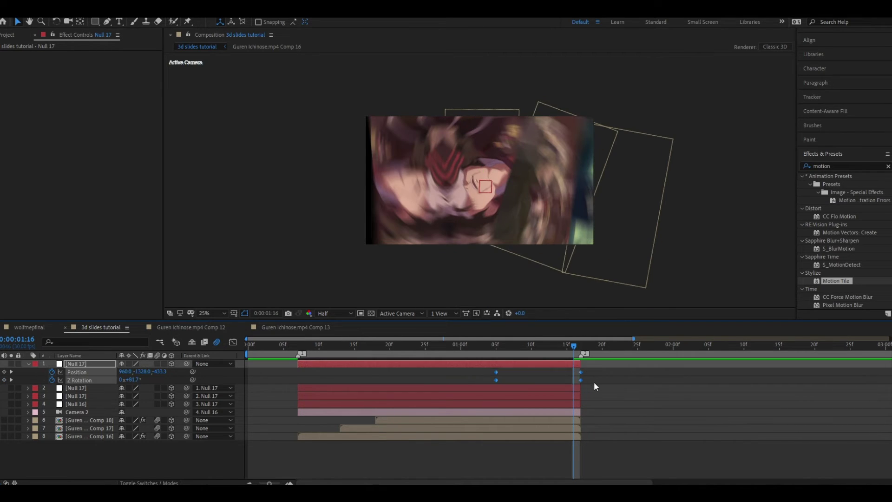
key(F9)
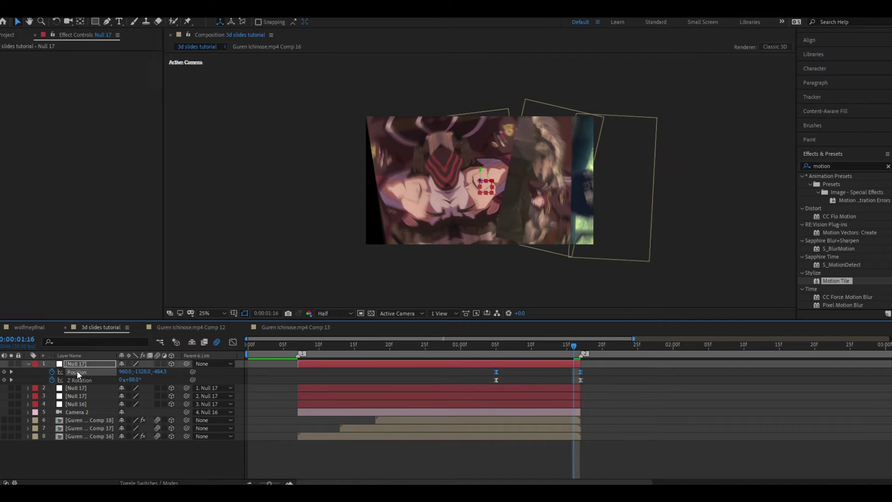
- Separate Position dimensions, drop X and Y animation, and graph only Z Position
right_click(77, 372)
click(116, 275)
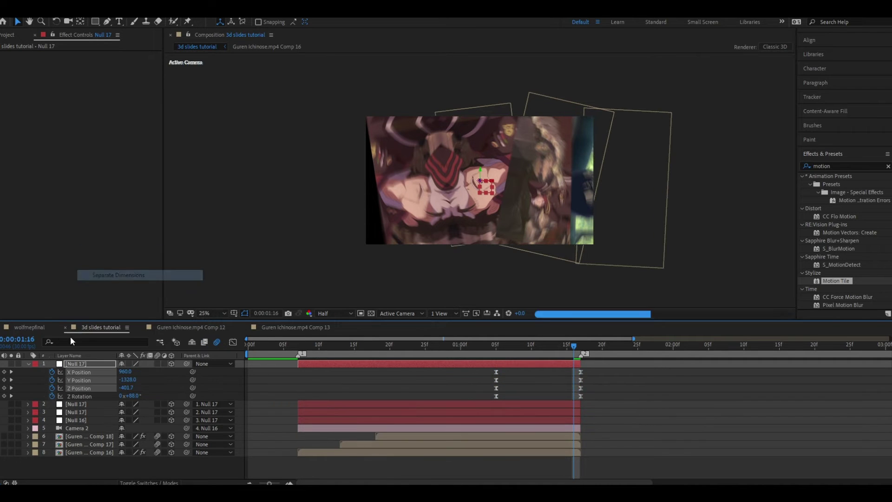
click(52, 372)
click(52, 379)
click(79, 388)
click(236, 341)
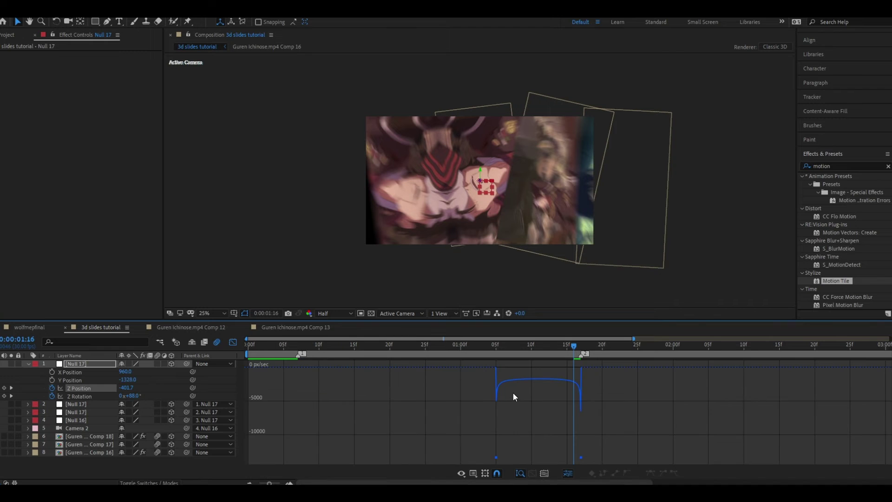
- On the value graph, ease both Z Position keys and make the curve drop sharply at the end
right_click(543, 406)
click(558, 329)
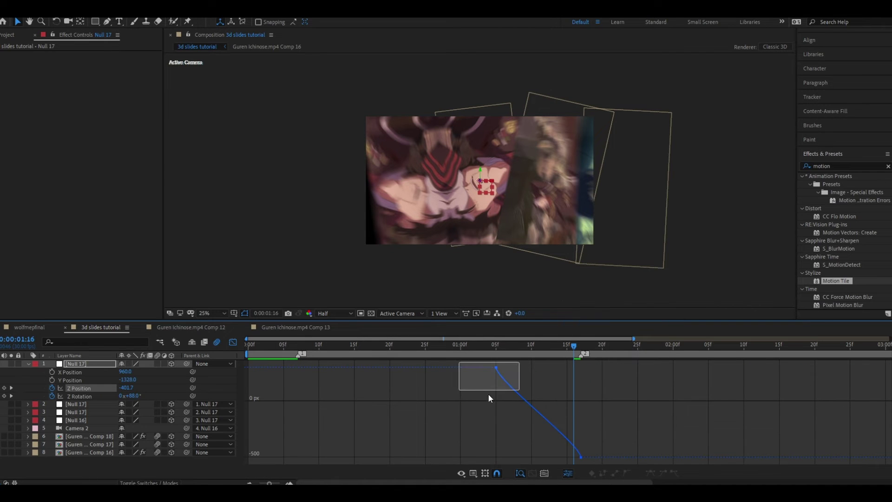
drag(489, 397, 589, 460)
key(F9)
key(equal)
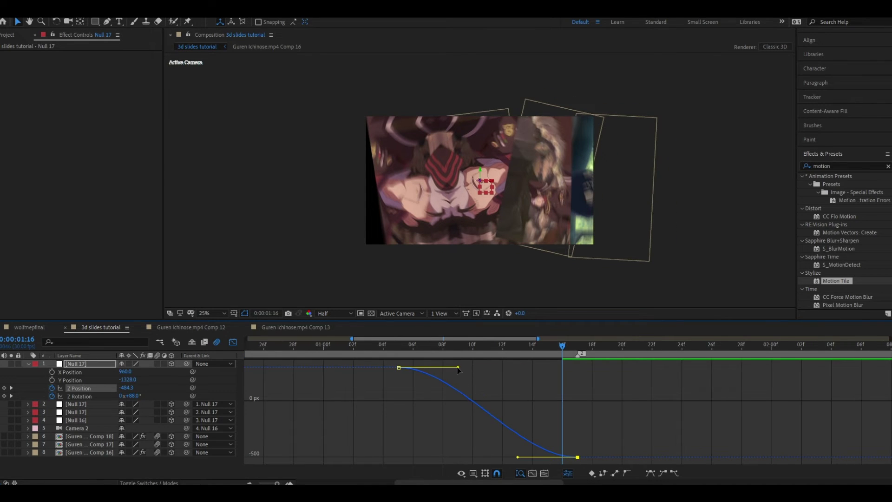
drag(458, 368, 577, 367)
mouse_move(517, 457)
mouse_down()
mouse_move(572, 381)
mouse_move(569, 366)
mouse_up()
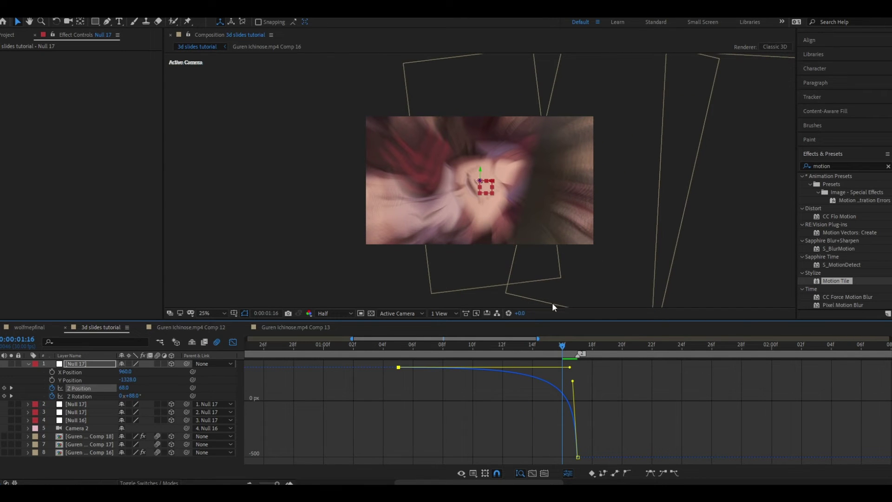
- Reshape Z Rotation into a steep late rise and preview the spin from 00:28
click(82, 396)
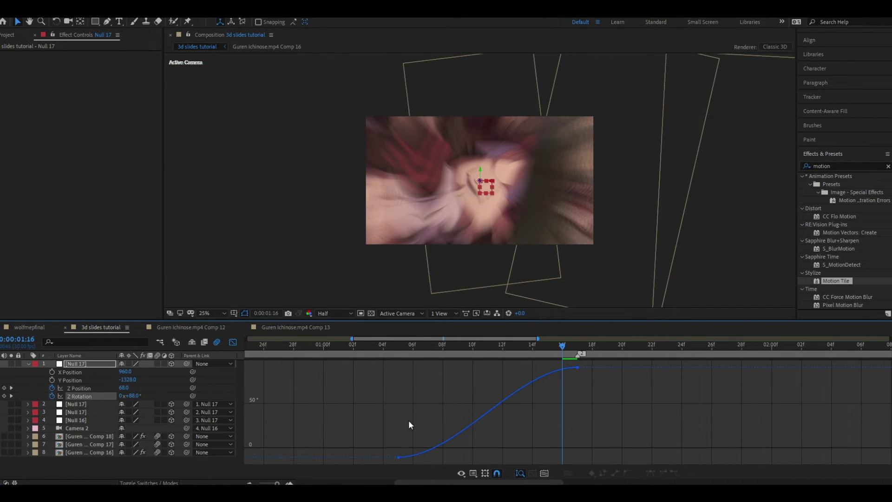
drag(459, 458, 556, 457)
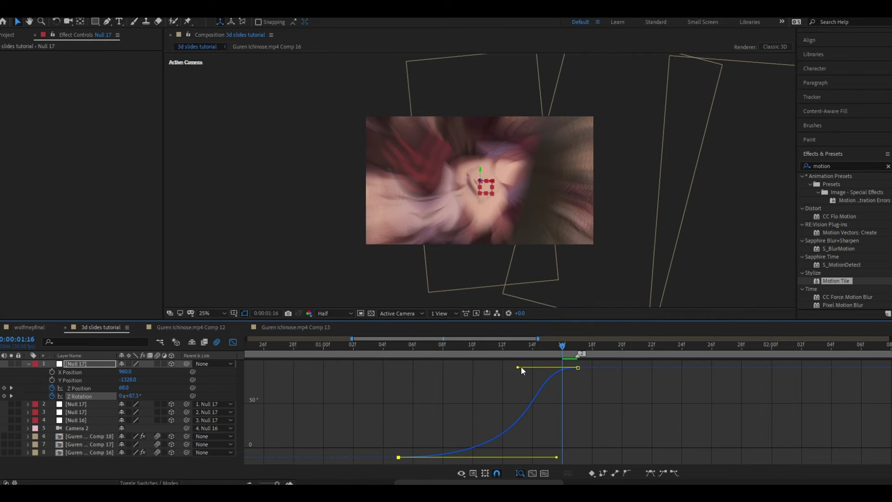
drag(517, 367, 641, 442)
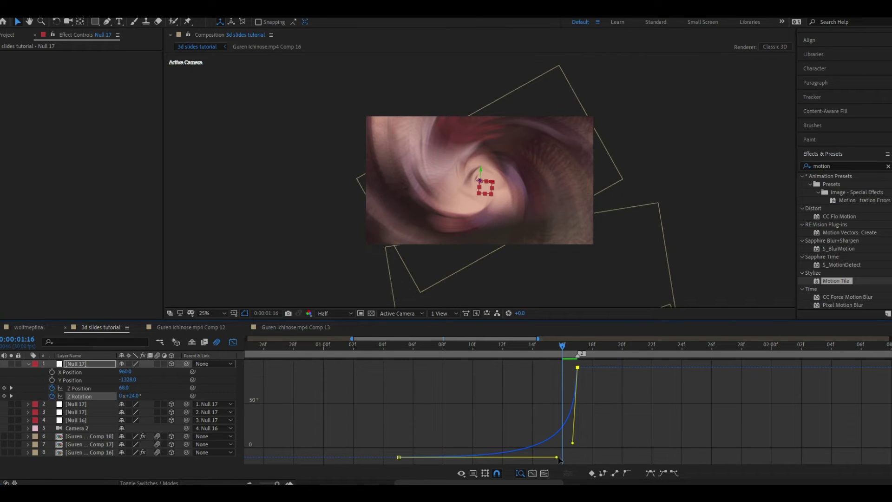
drag(506, 343, 293, 345)
click(473, 372)
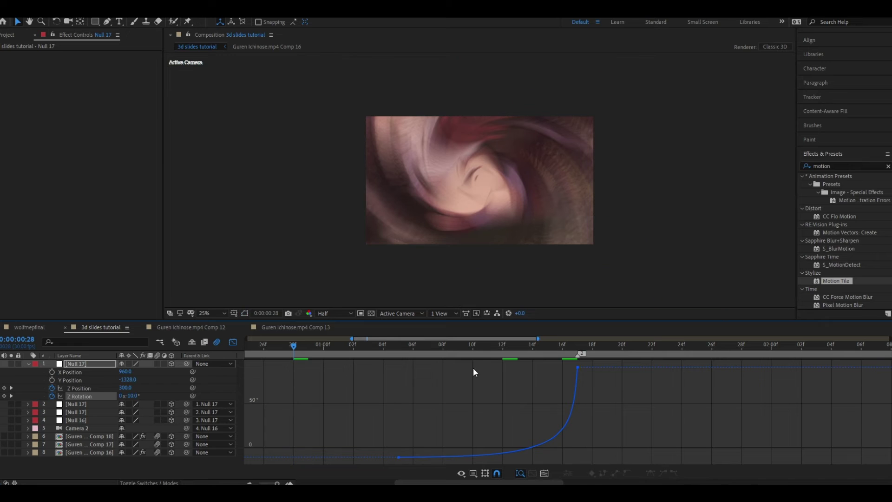
key(space)
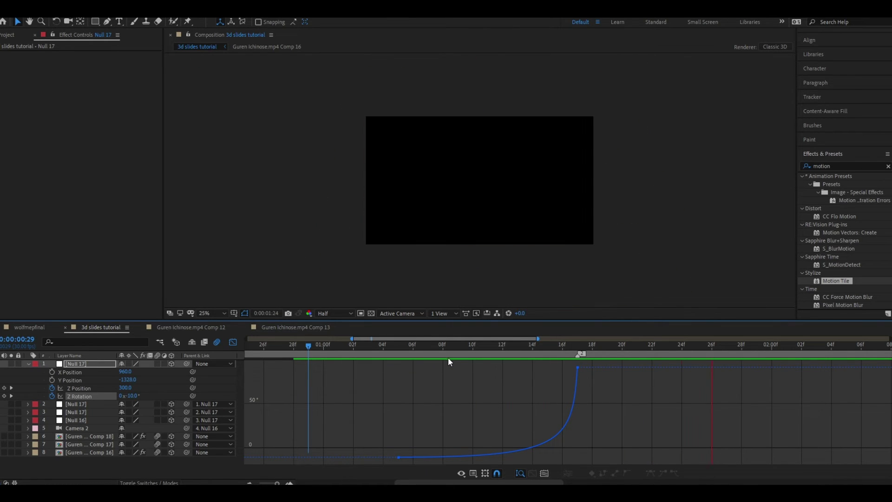
drag(463, 351, 577, 351)
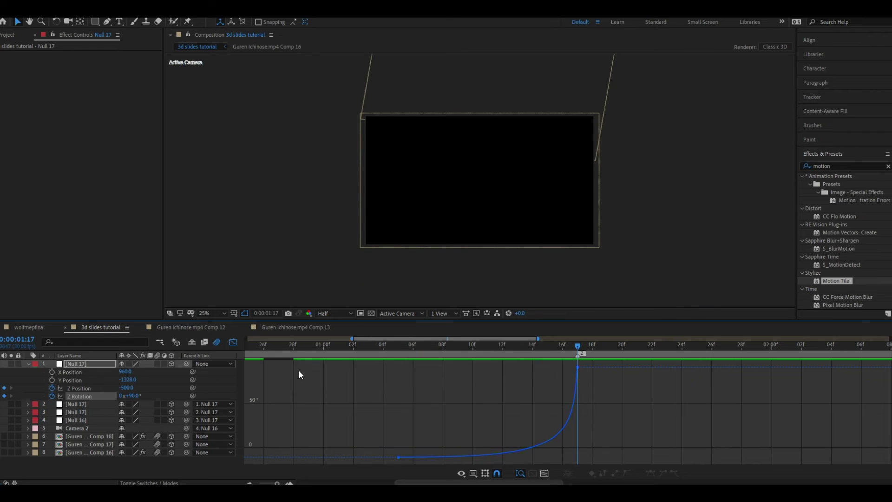
- Fine-tune the end of the Z Position curve near 01:16 and preview from the start
click(87, 387)
click(561, 352)
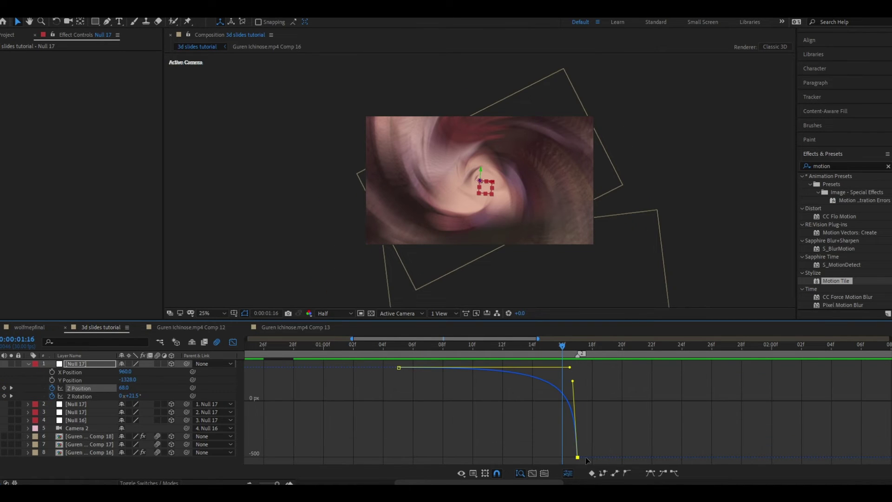
drag(577, 457, 575, 470)
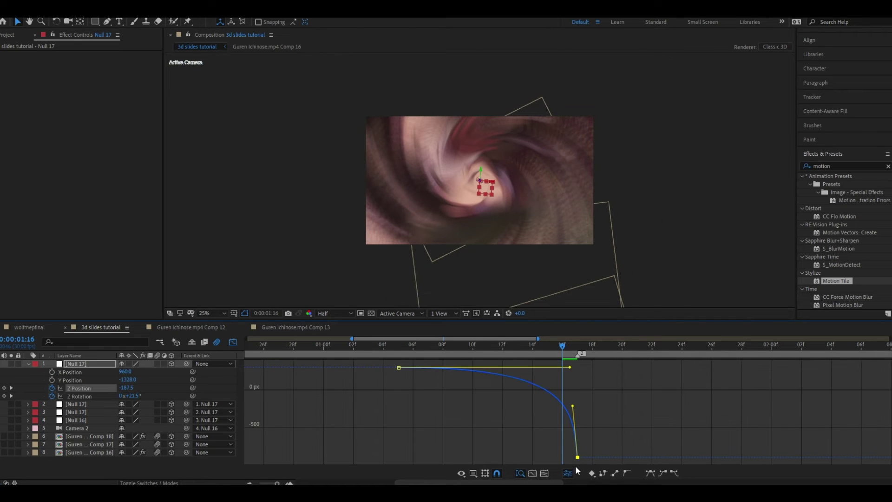
drag(573, 412, 598, 375)
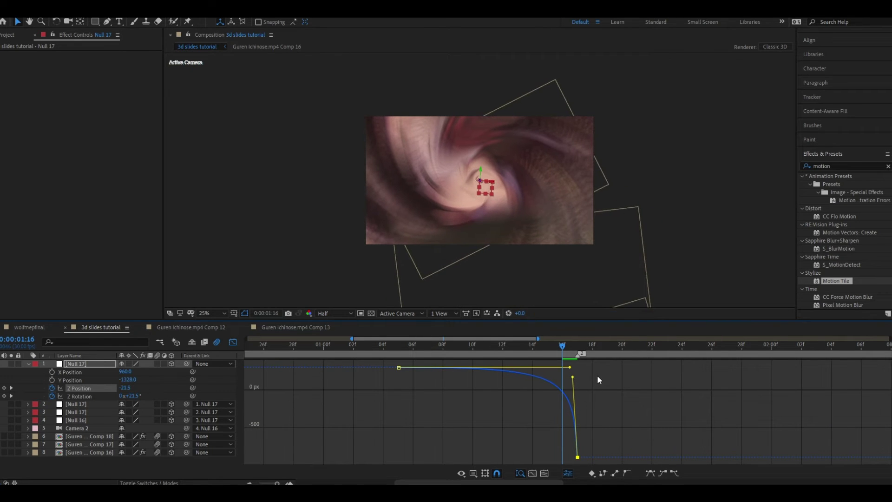
mouse_move(577, 457)
mouse_down()
mouse_move(584, 441)
mouse_move(579, 450)
mouse_up()
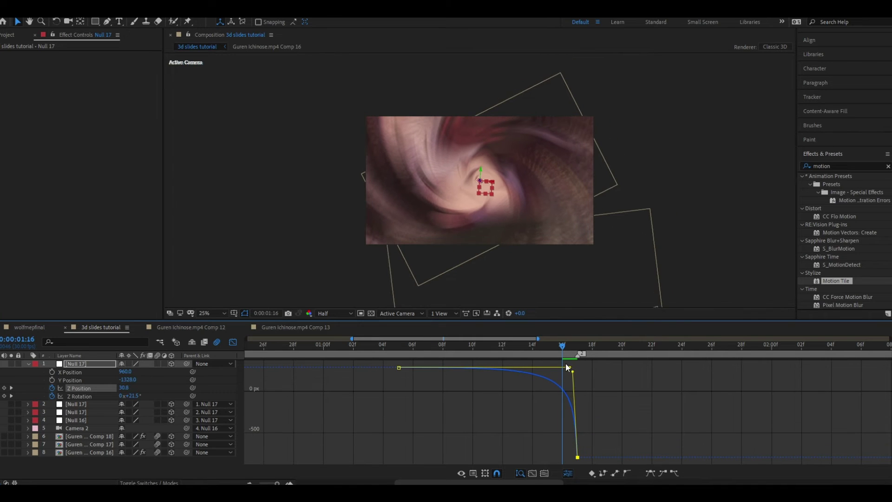
drag(570, 350, 238, 347)
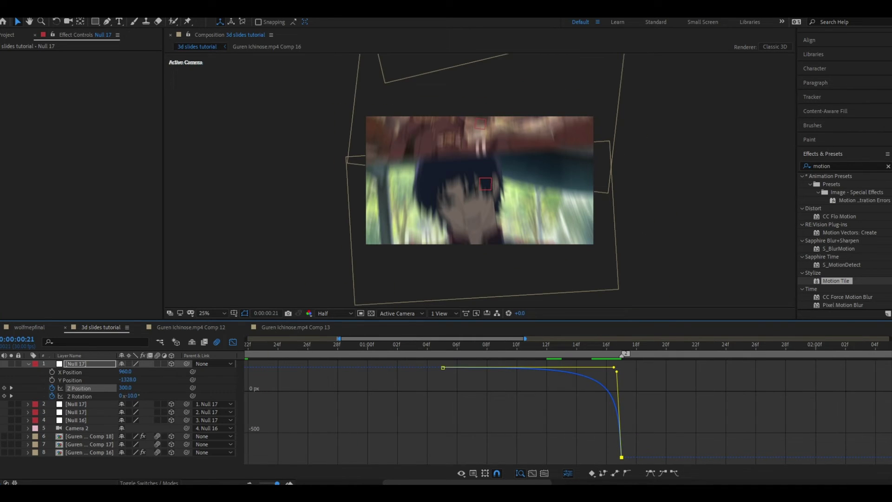
key(semicolon)
key(space)
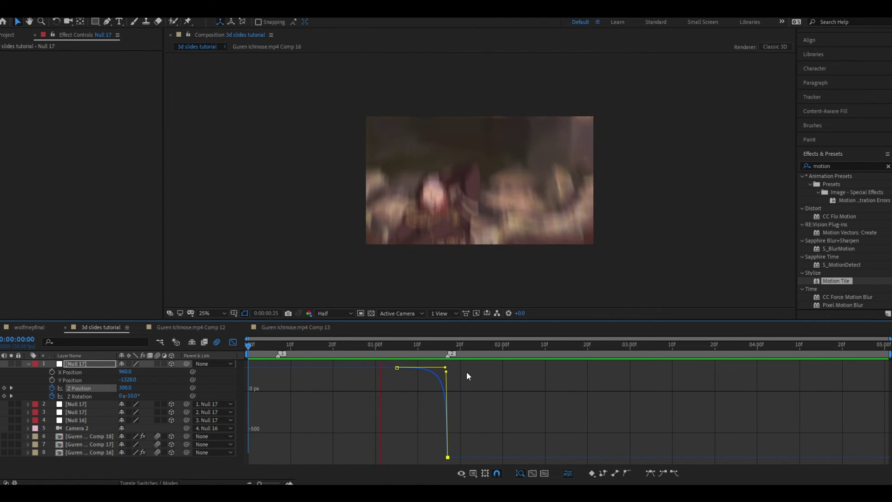
- Leave the Graph Editor and switch off the clips' motion blur at frame 00:23
key(space)
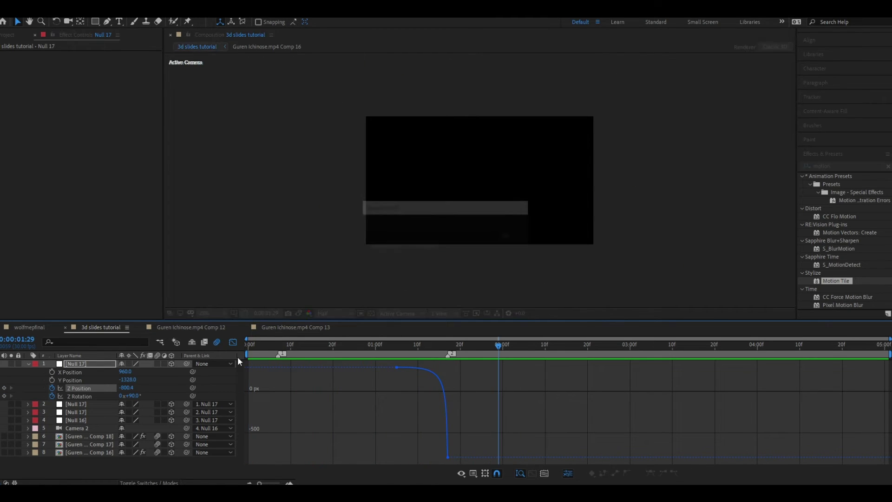
key(shift+F3)
drag(259, 483, 272, 483)
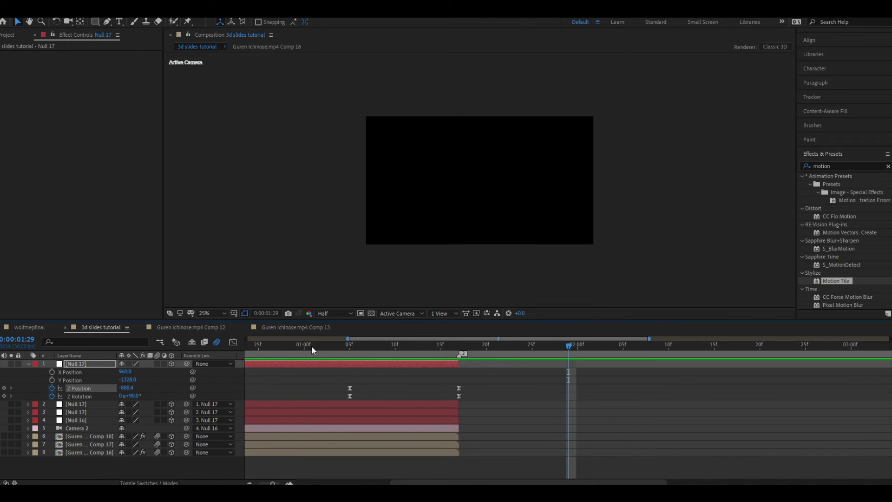
drag(311, 345, 280, 348)
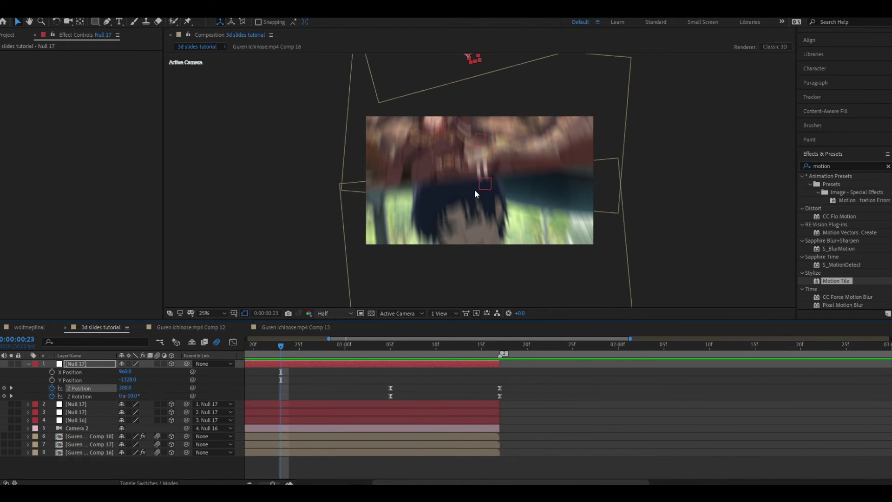
click(157, 444)
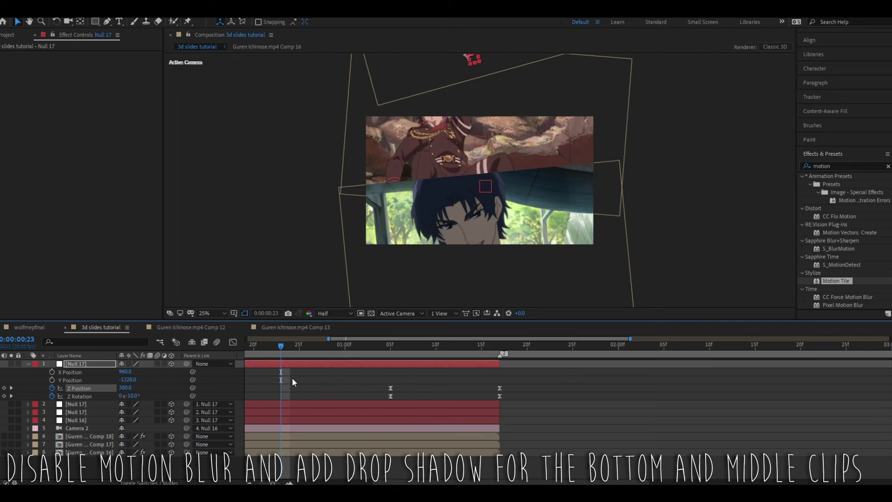
click(292, 377)
double_click(828, 166)
- Search 'drop' and apply S_DropShadow to the Comp 17 and Comp 16 clips
text(drop)
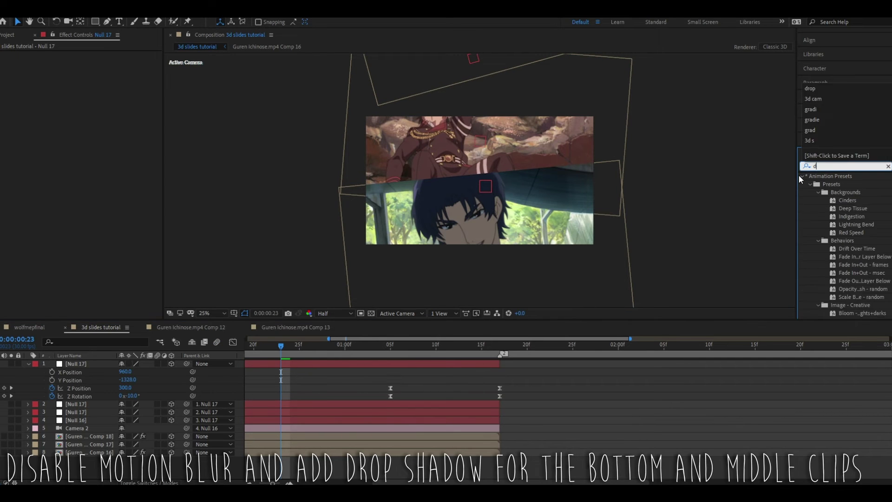
drag(841, 304, 281, 450)
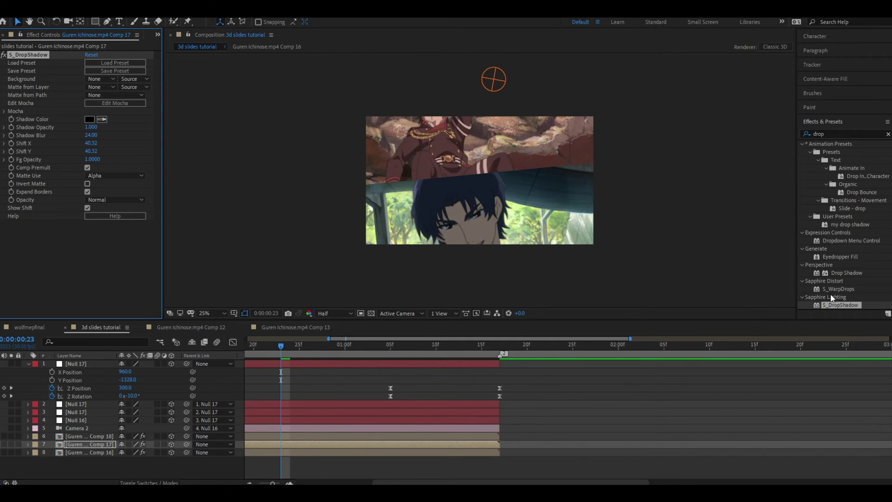
drag(831, 297, 342, 450)
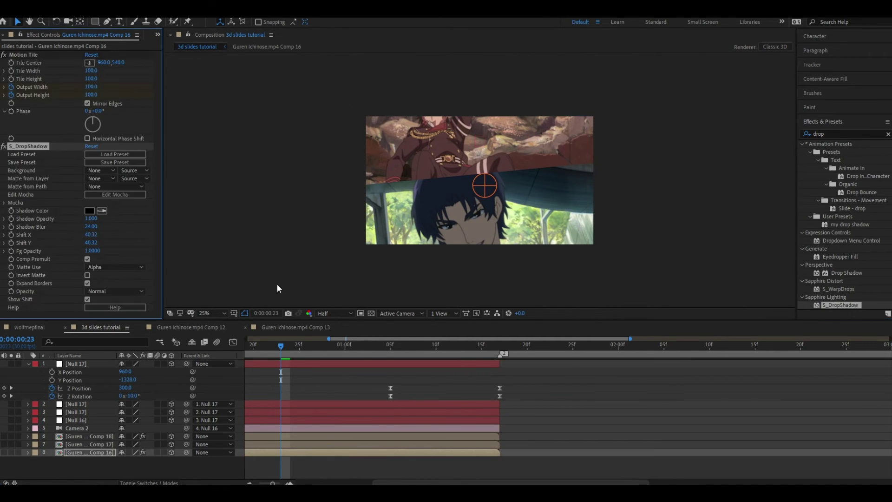
- Set Comp 16's S_DropShadow to Shadow Blur 35, Shift X 0, Shift Y -10
click(4, 54)
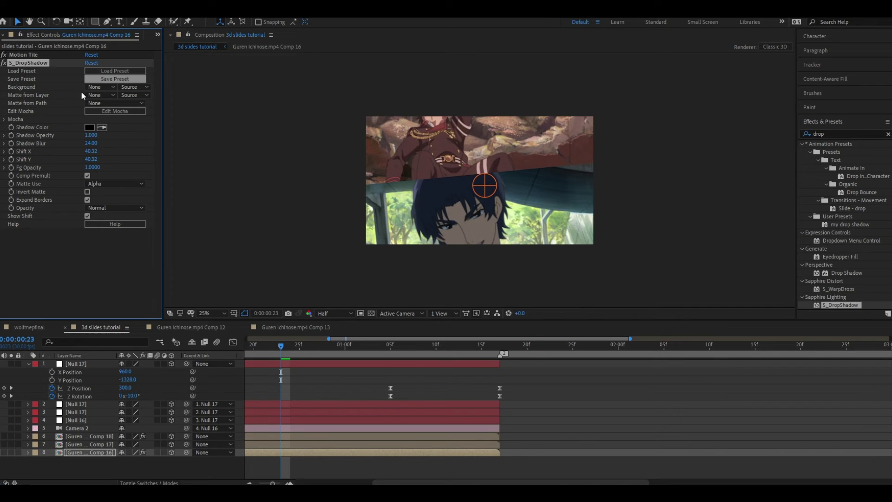
click(91, 143)
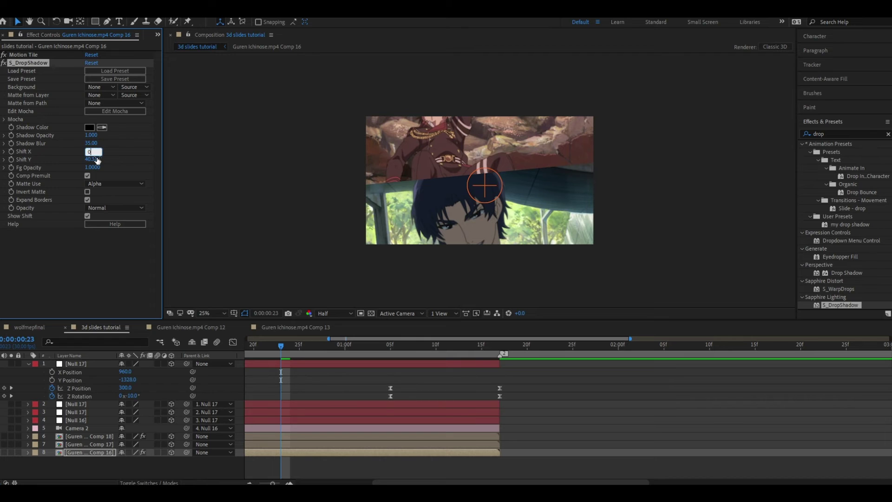
click(97, 160)
text(-10)
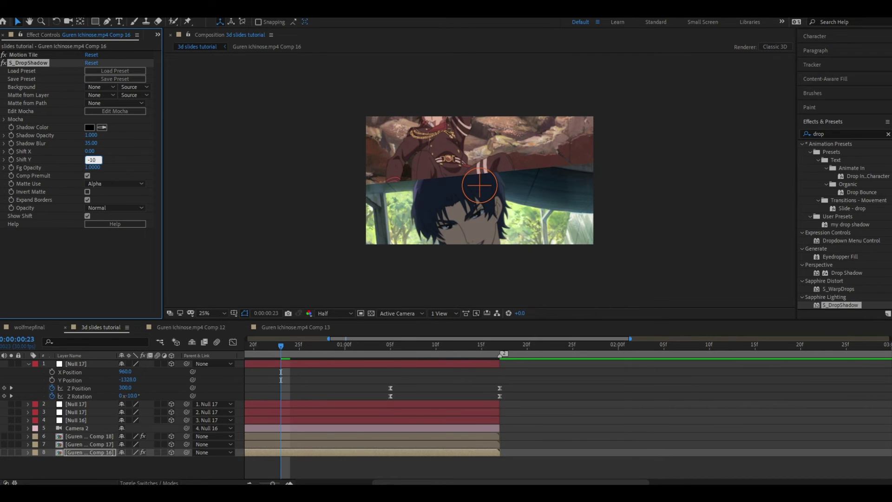
key(Return)
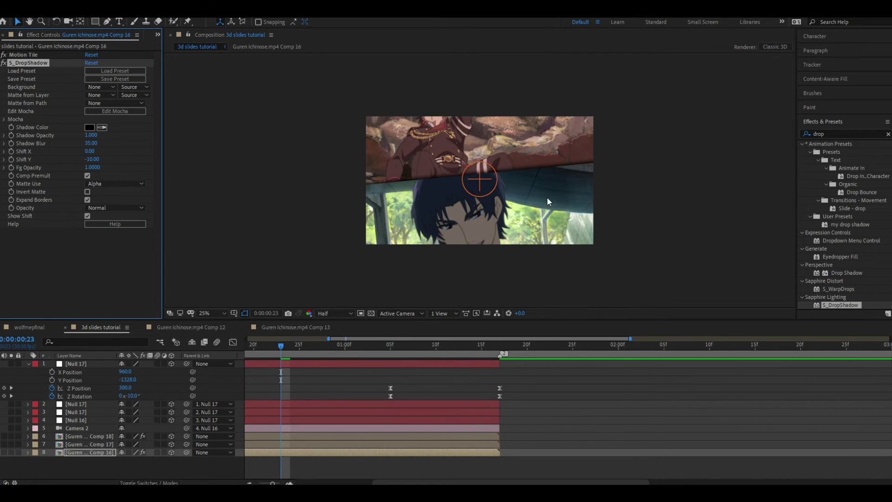
click(548, 202)
- Fit the comp view to the window and scrub the transition to check the shadow
scroll(486, 186, up, 2)
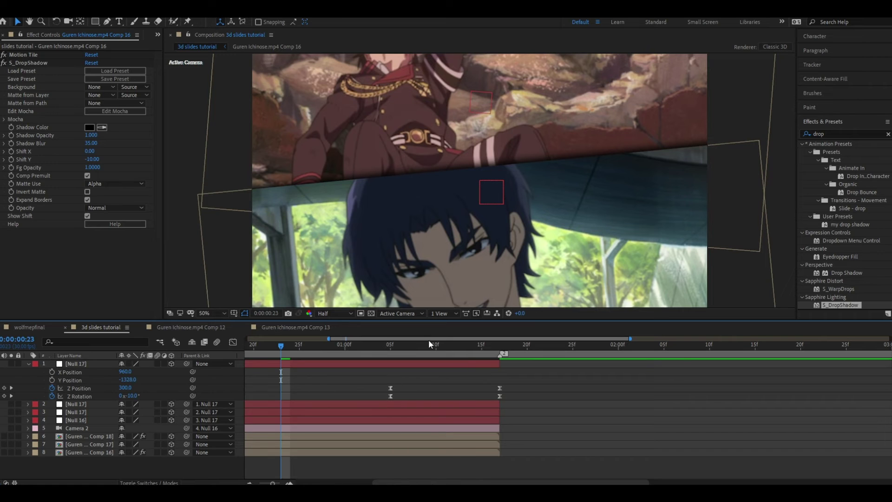
click(211, 314)
click(218, 331)
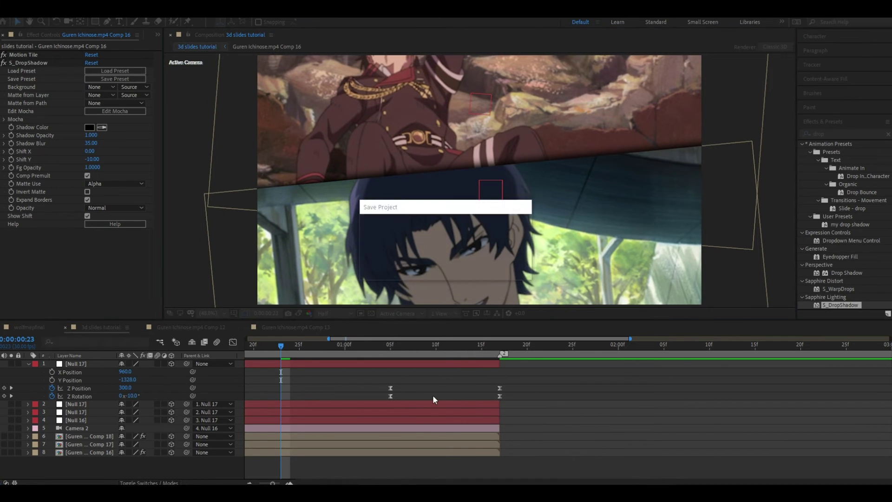
drag(282, 349, 568, 369)
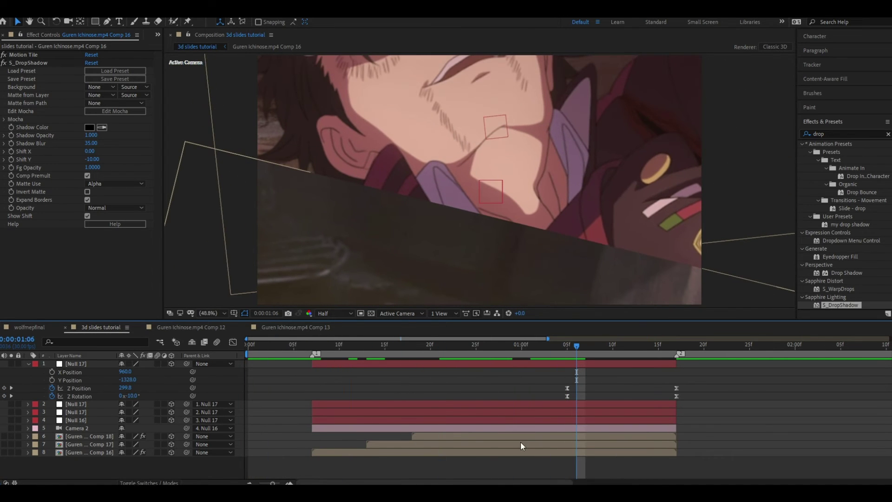
- Copy Comp 16's S_DropShadow onto the Comp 17 clip and scrub to check it
click(521, 444)
click(403, 452)
click(37, 63)
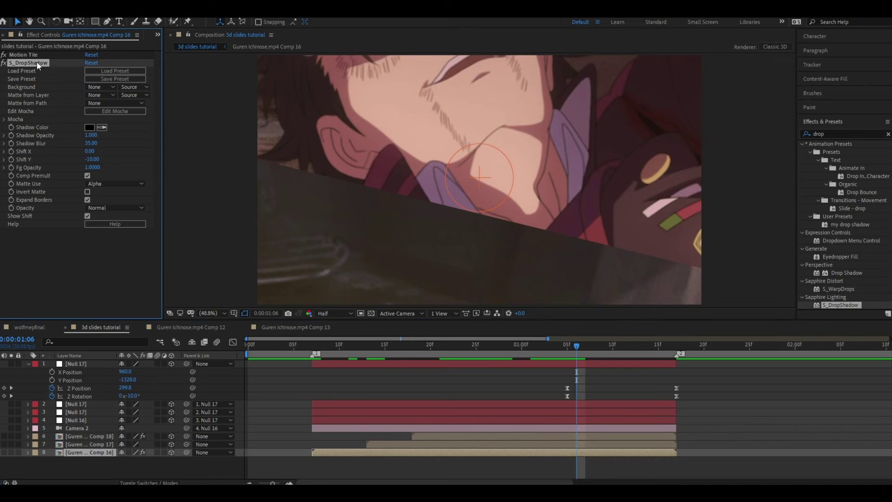
click(459, 445)
key(ctrl+v)
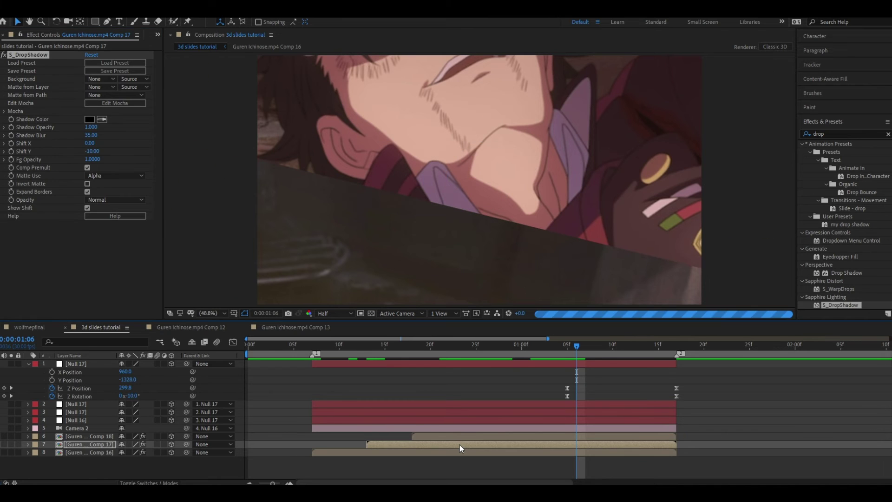
click(449, 388)
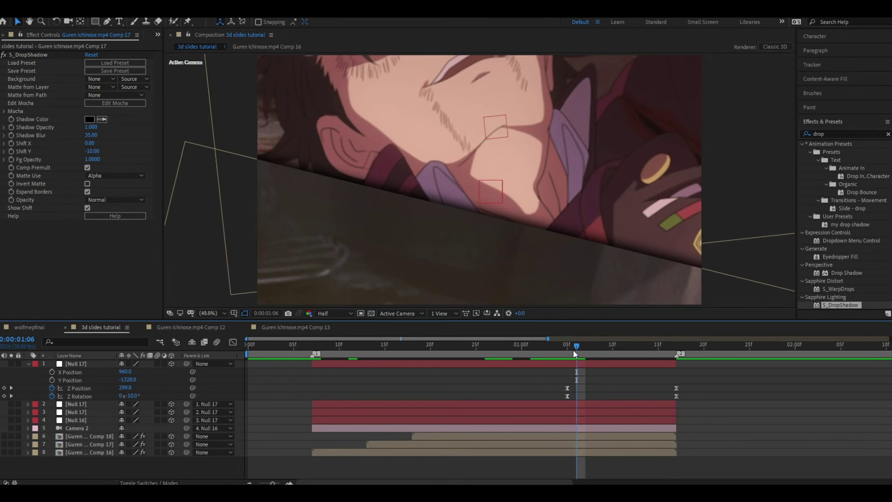
drag(572, 349, 665, 343)
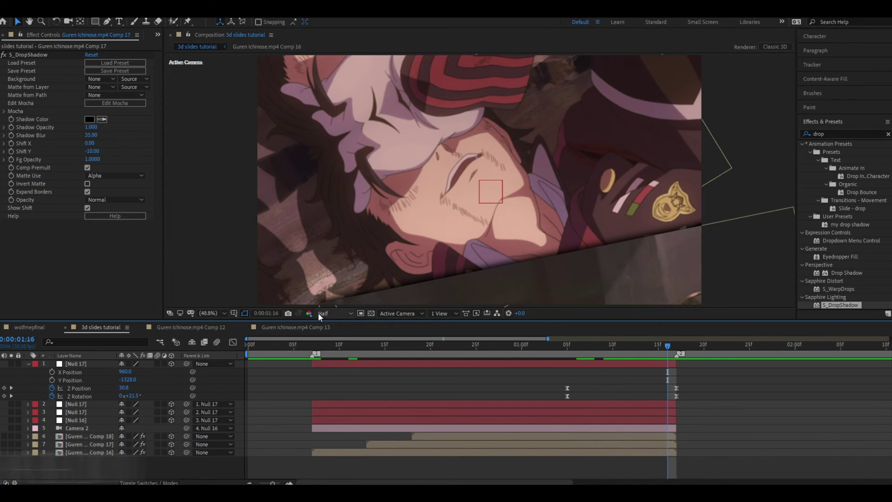
- Re-enable motion blur on clip layers 6–8 and preview the full transition
drag(293, 344, 226, 353)
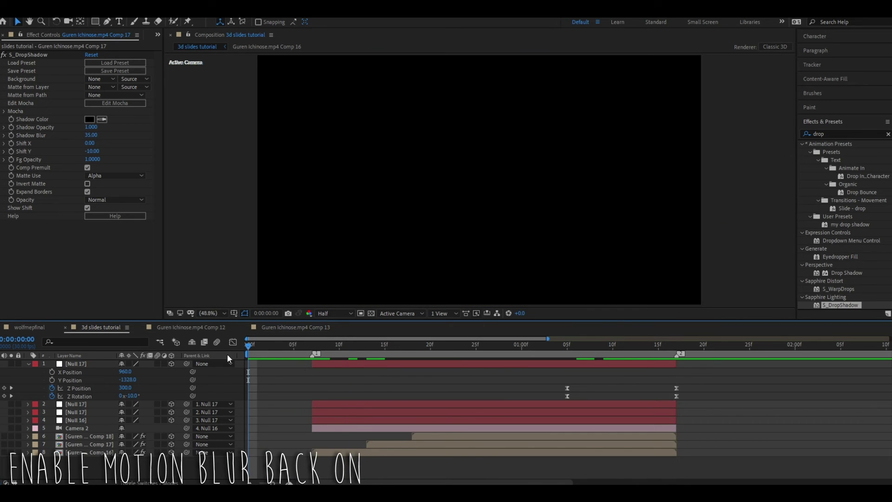
drag(275, 476, 260, 480)
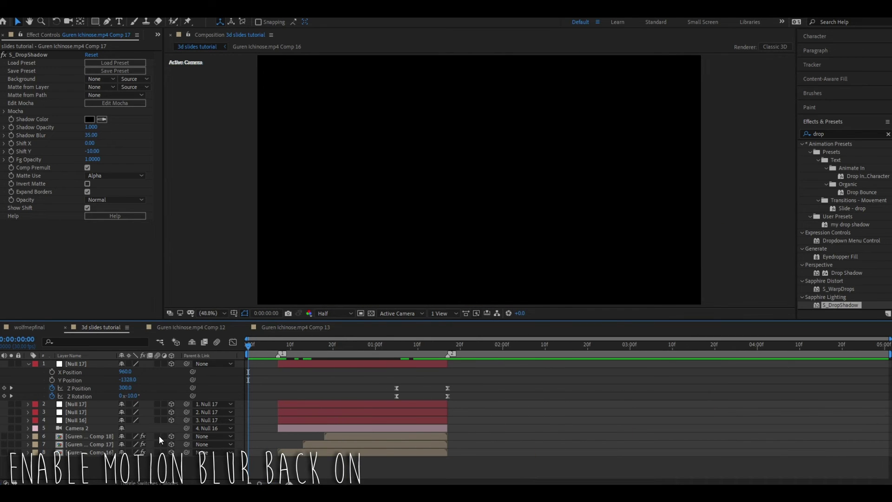
drag(159, 436, 160, 463)
key(space)
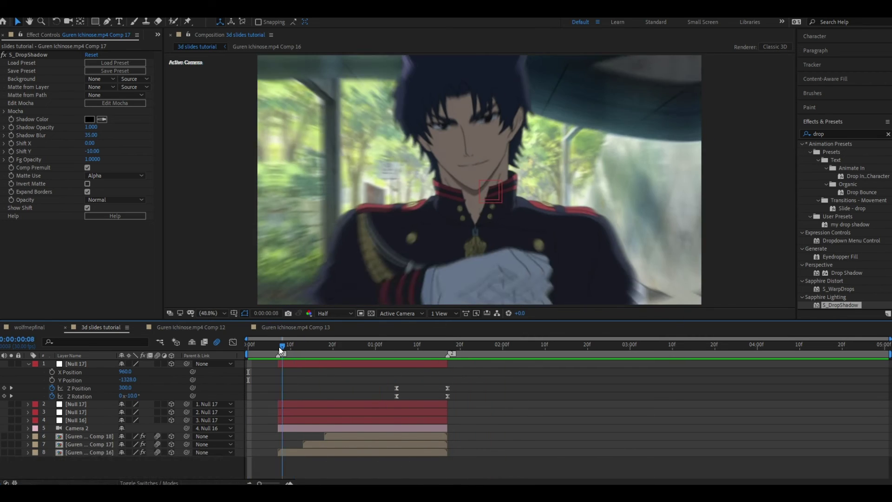
- Select Null 16's Z Position keyframes and show their animation curve
click(286, 345)
drag(285, 346, 278, 347)
click(292, 419)
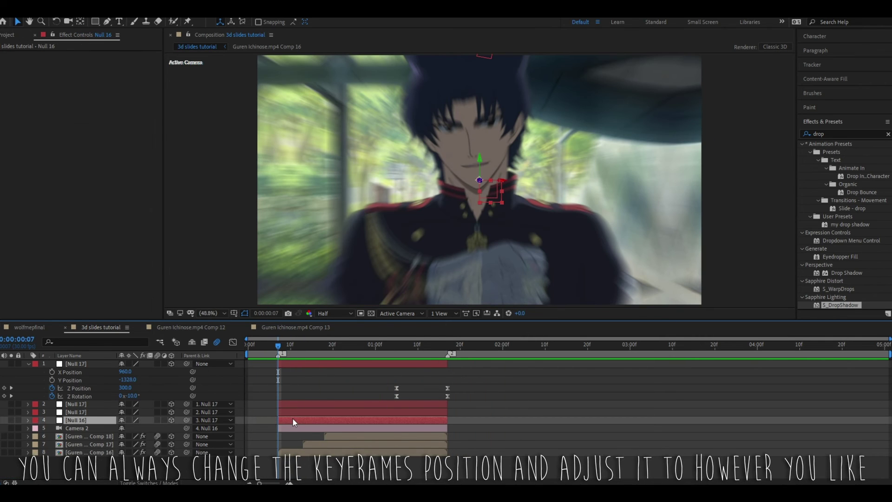
key(u)
click(274, 428)
click(233, 342)
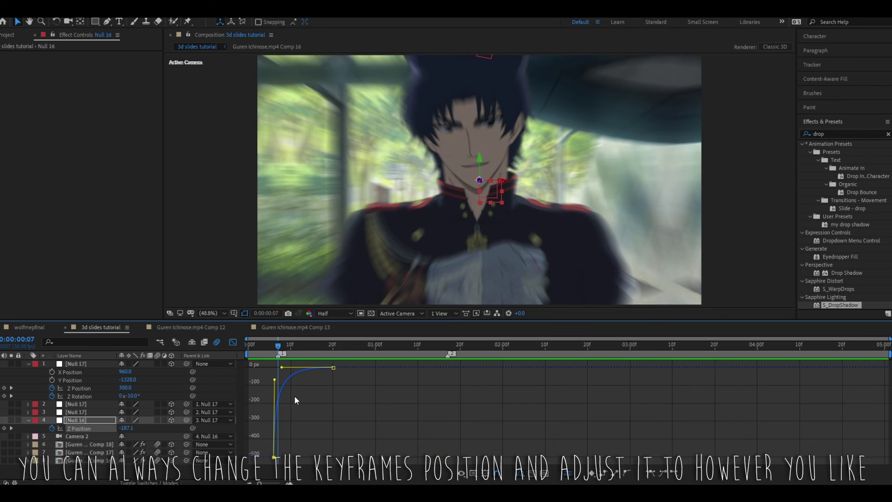
- Push the starting Z Position farther back, lengthen its ease, and check frame 8
mouse_move(274, 458)
drag(274, 457, 268, 476)
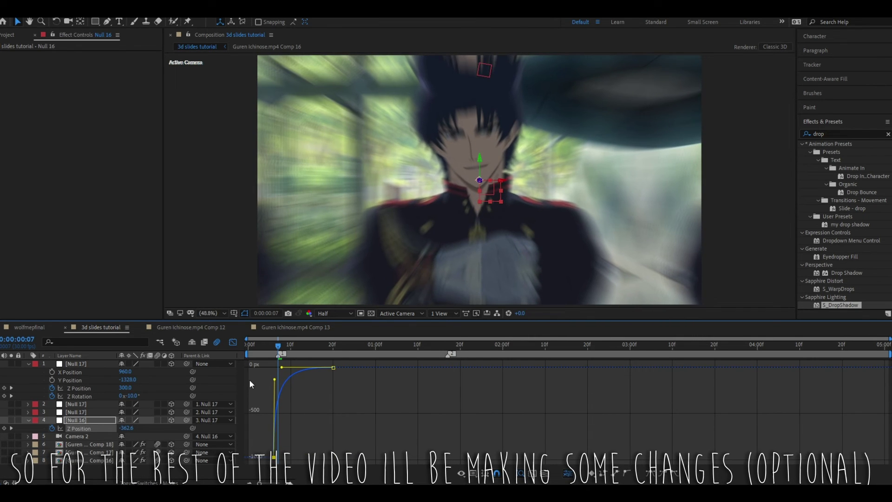
drag(282, 367, 249, 344)
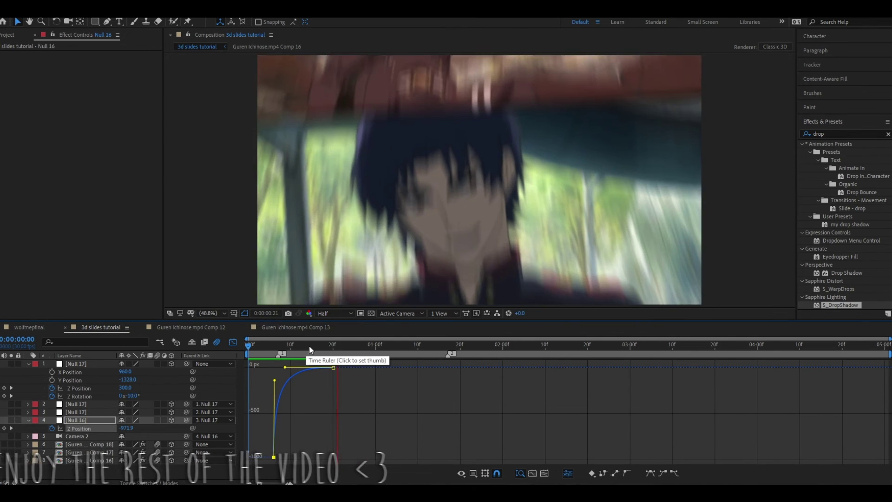
click(232, 342)
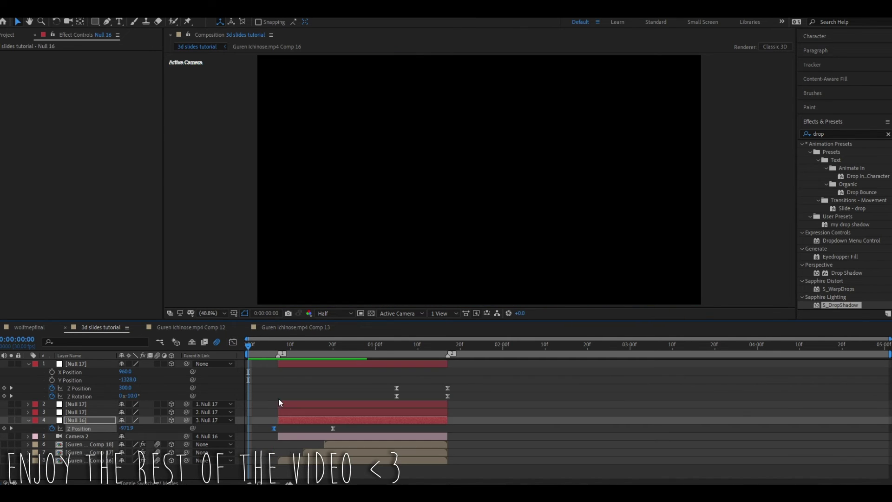
click(282, 344)
click(300, 462)
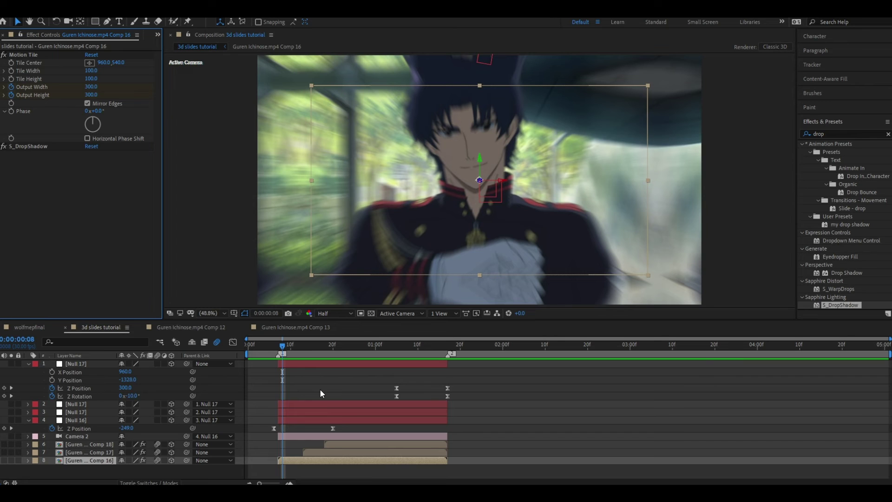
- Uncheck Mirror Edges on Comp 16's Motion Tile and scrub the transition to verify
click(88, 104)
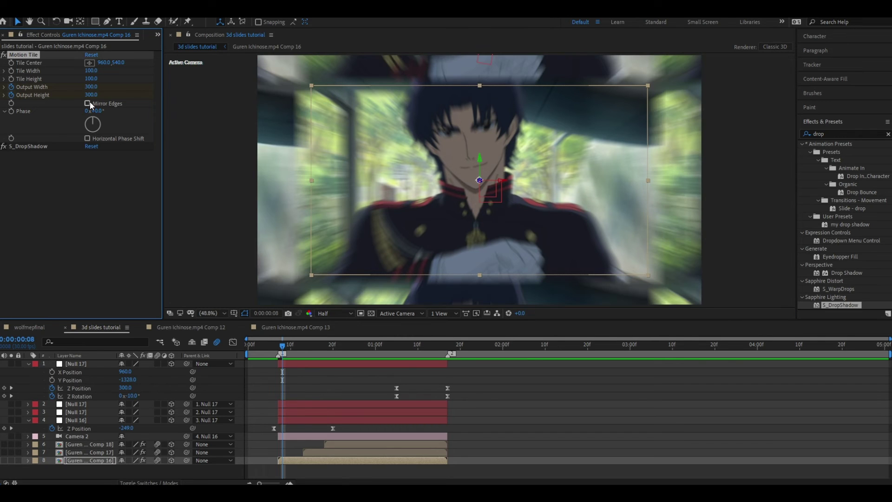
click(316, 396)
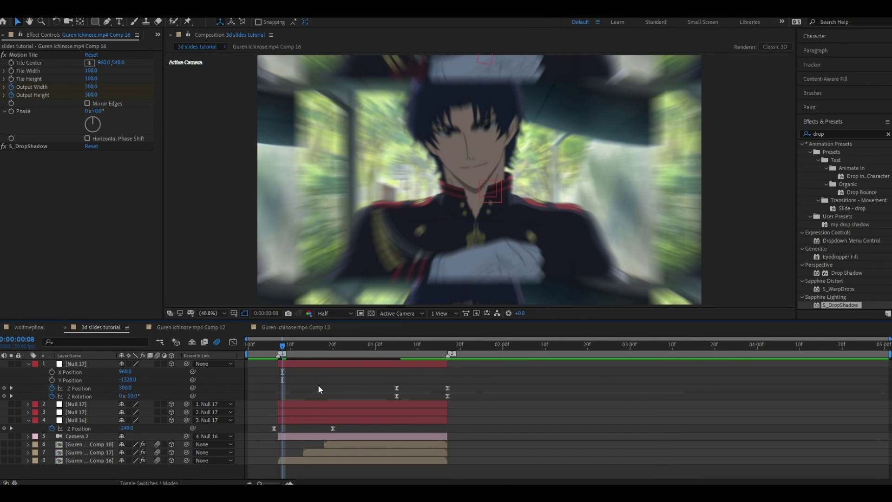
key(equal)
key(equal)
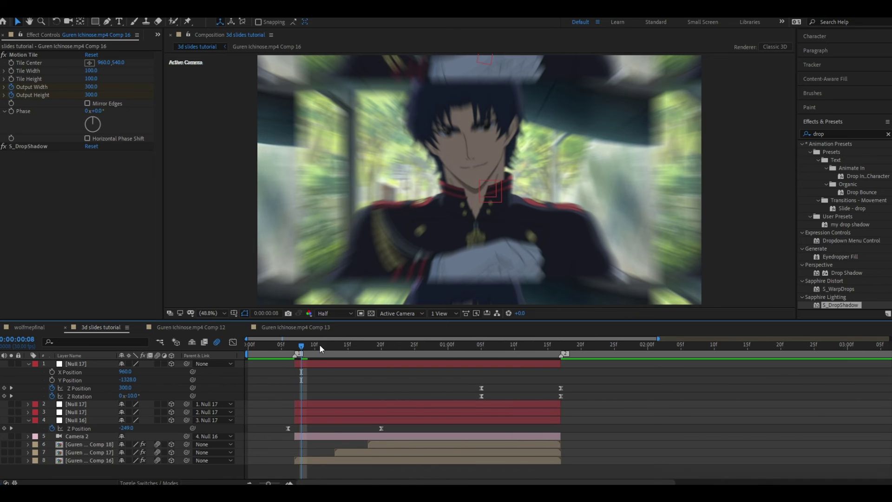
click(322, 345)
click(322, 458)
click(328, 344)
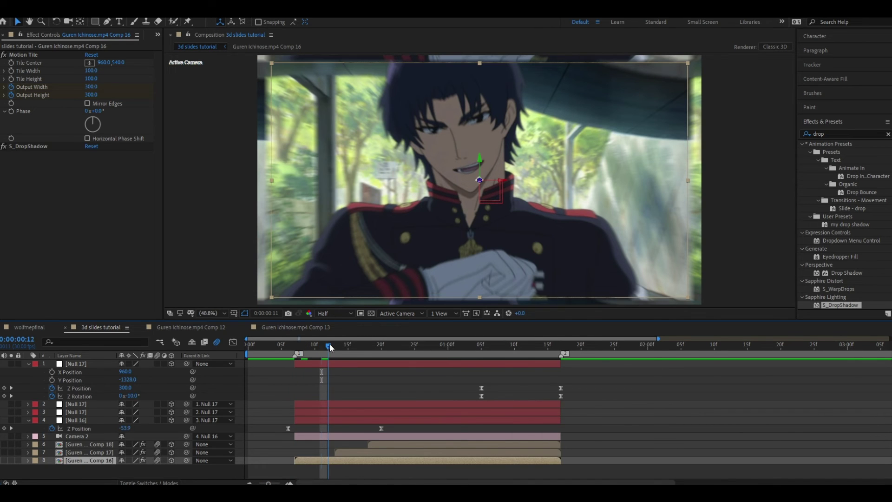
drag(330, 344, 449, 352)
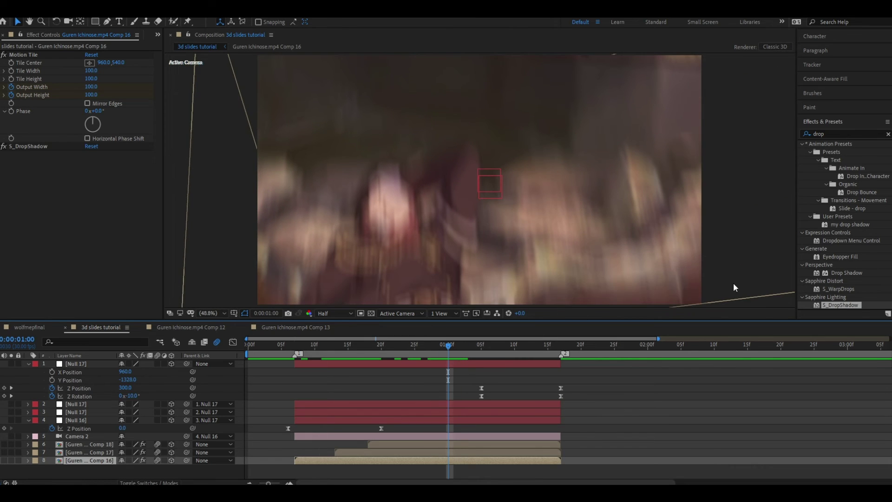
- Trim the Comp 16 clip to end at 1 second and preview the transition
key(comma)
key(comma)
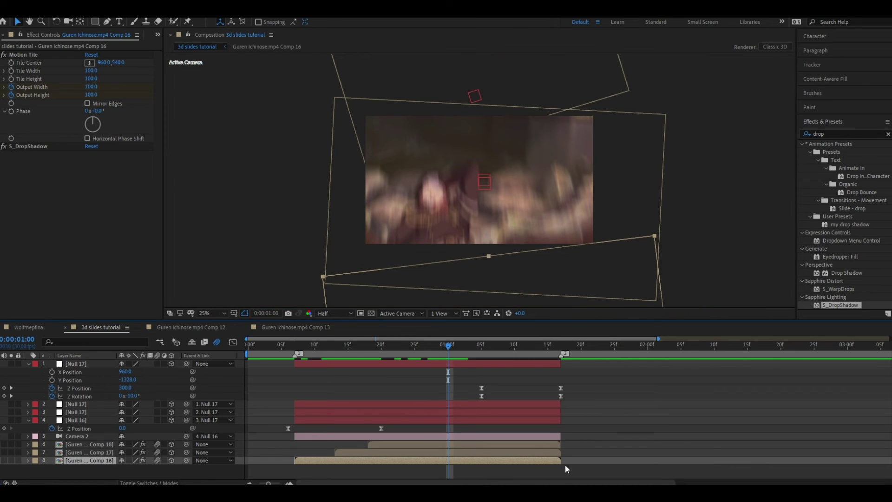
drag(480, 465, 451, 464)
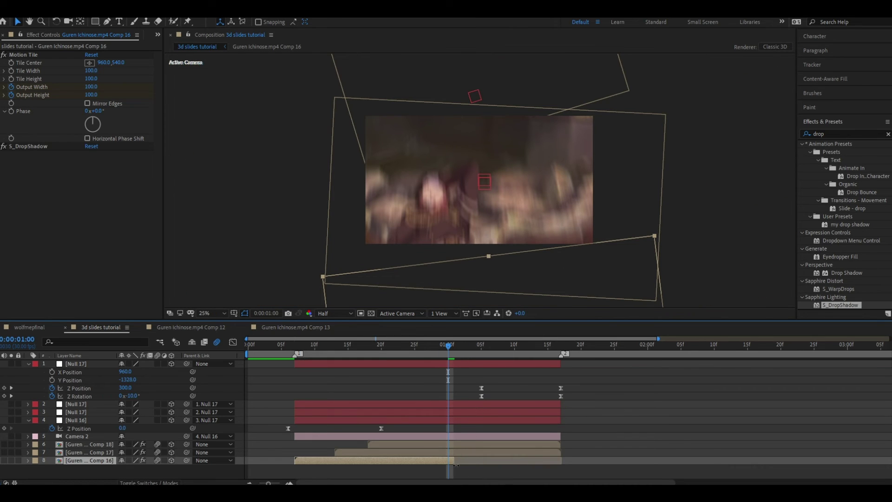
click(448, 428)
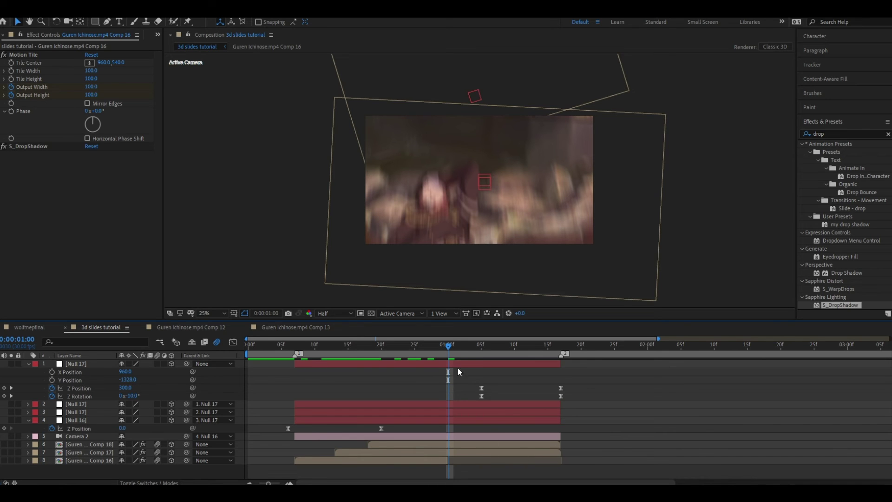
drag(449, 346, 334, 347)
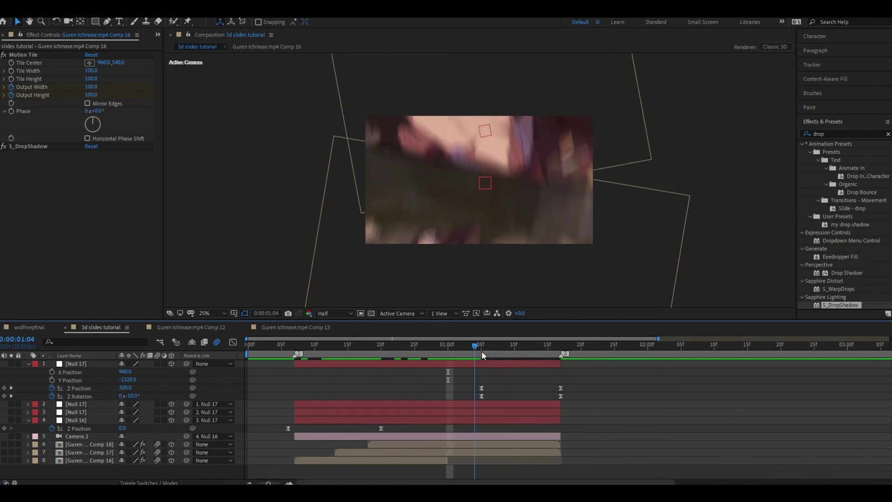
key(Home)
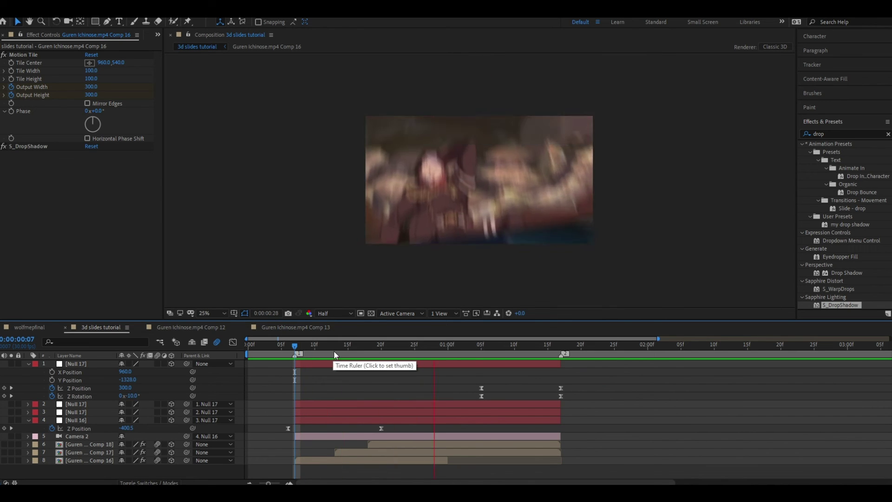
key(space)
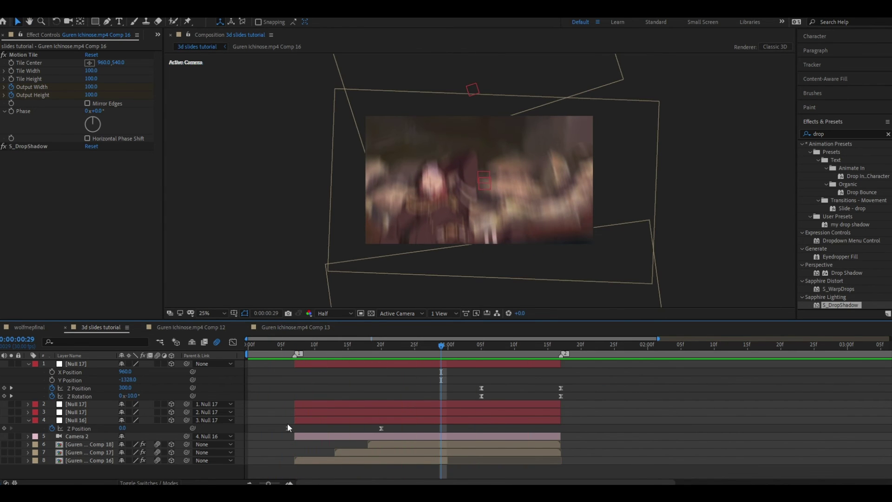
- Shift Null 16's second Z Position keyframe slightly later and check its curve
drag(382, 428, 392, 427)
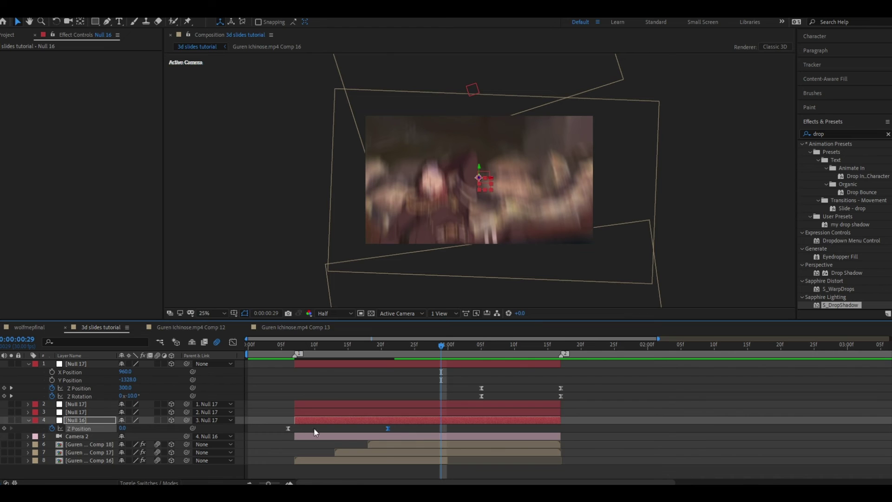
click(233, 342)
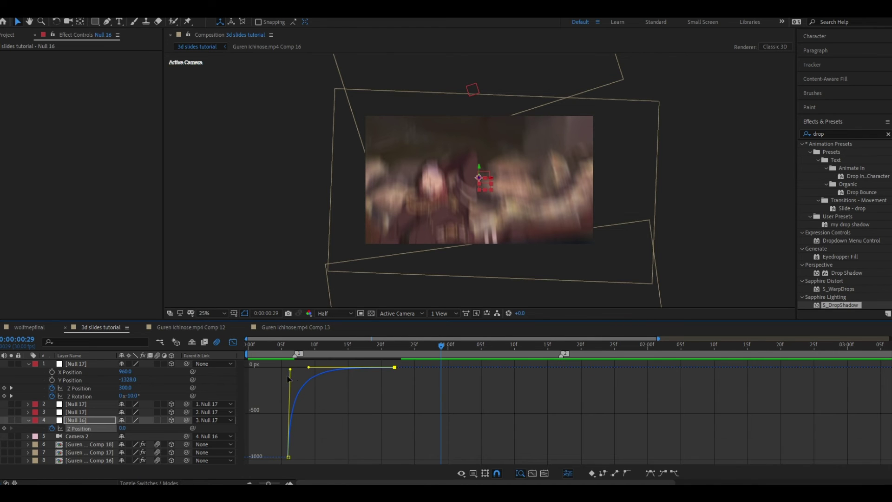
key(Home)
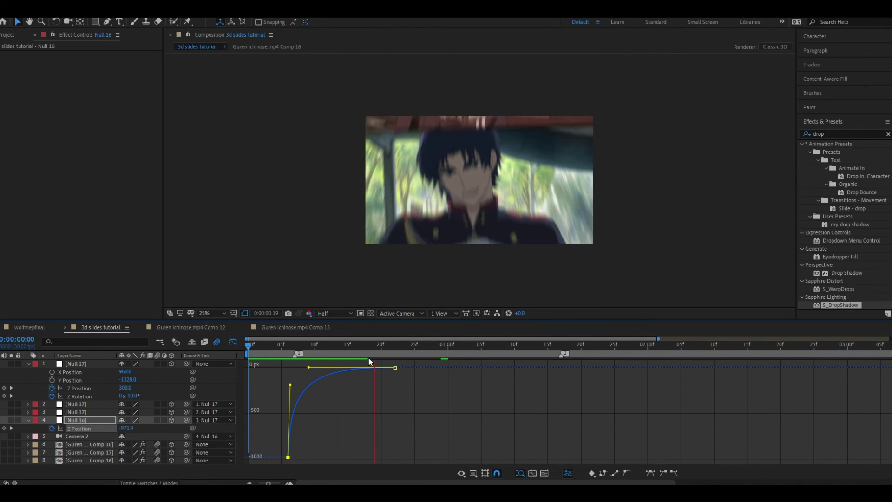
drag(286, 346, 334, 342)
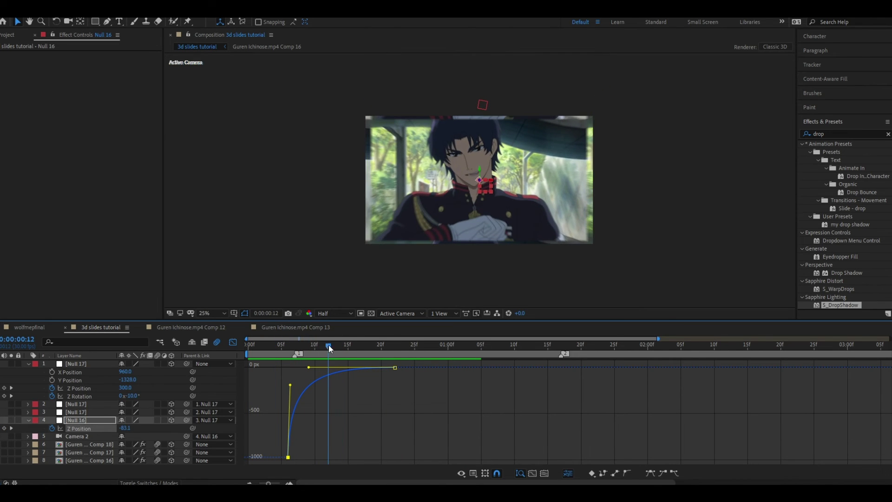
- Scale the Guren Ichinose.mp4 Comp 16 layer to 116% and preview the transition
click(232, 342)
click(361, 428)
click(324, 457)
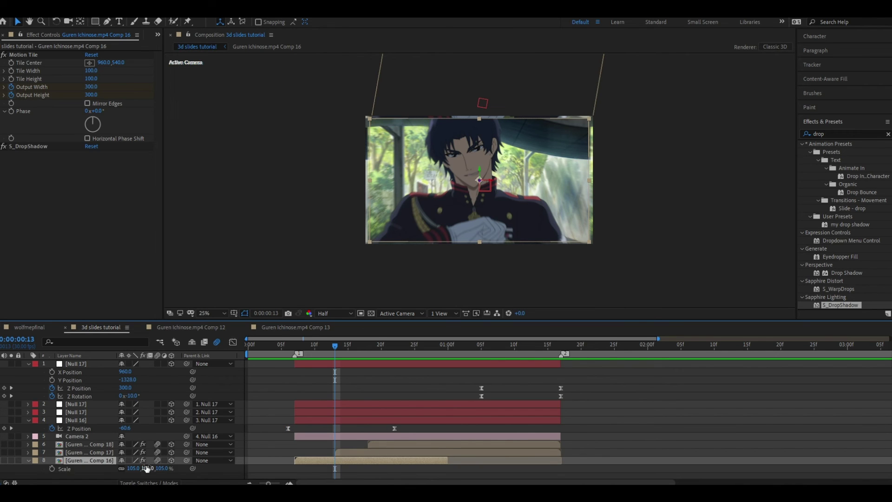
drag(152, 468, 155, 468)
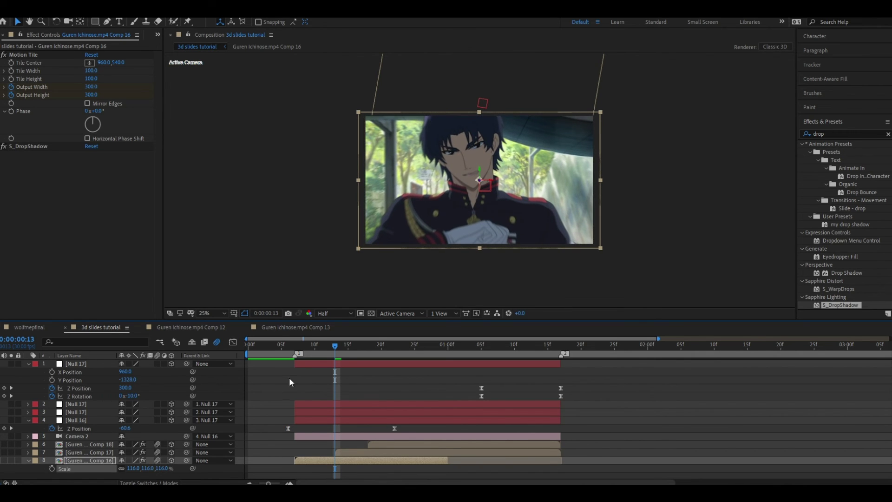
click(350, 369)
key(space)
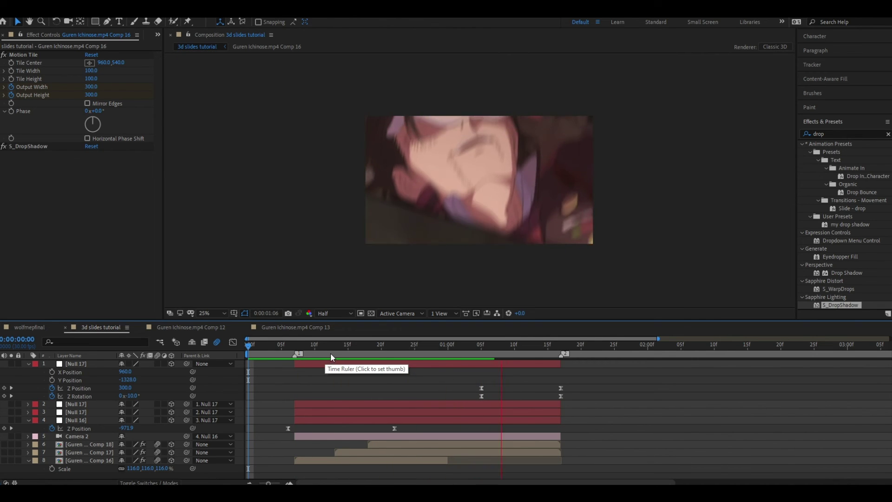
key(space)
key(space)
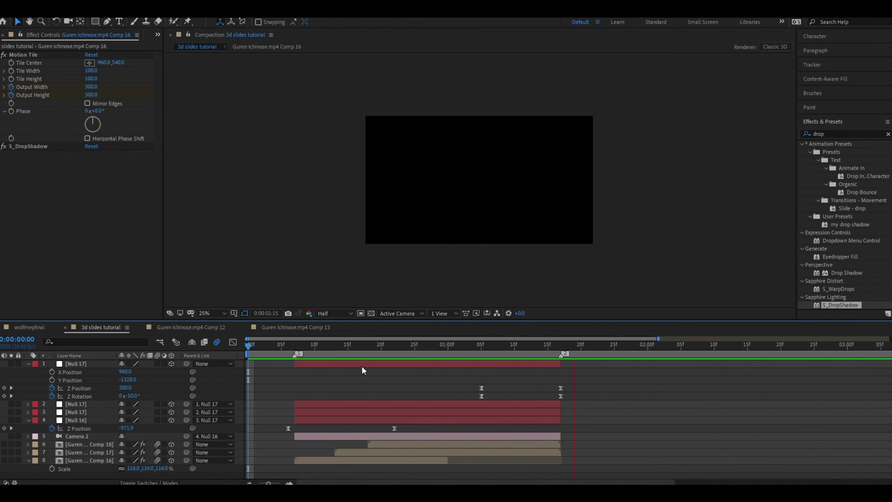
click(342, 349)
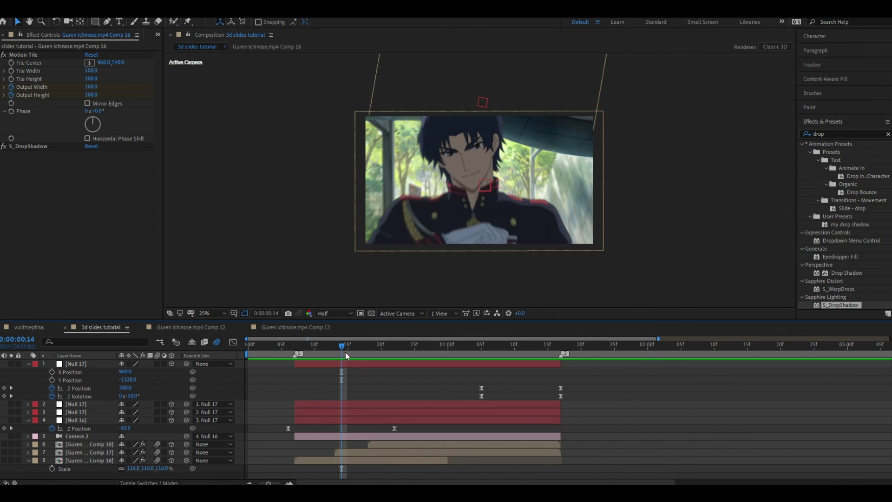
drag(344, 352, 328, 349)
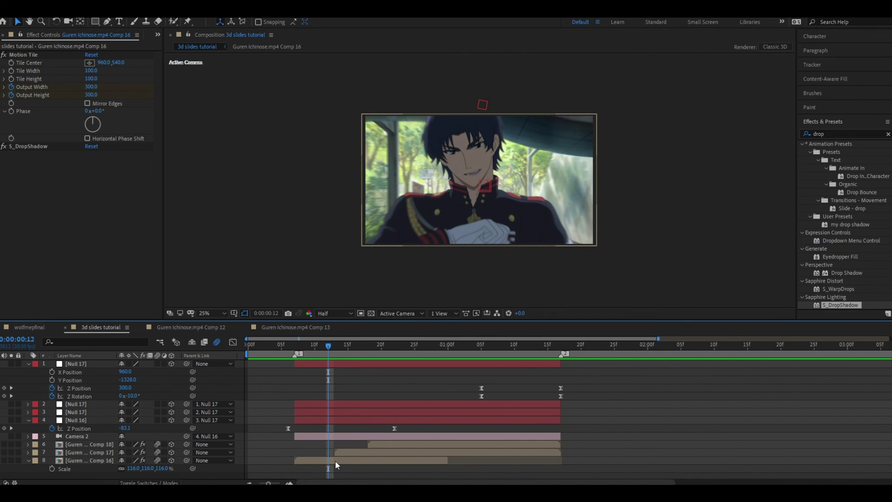
- Duplicate the enlarged Comp 16 clip layer with Ctrl+D
click(335, 460)
key(ctrl+d)
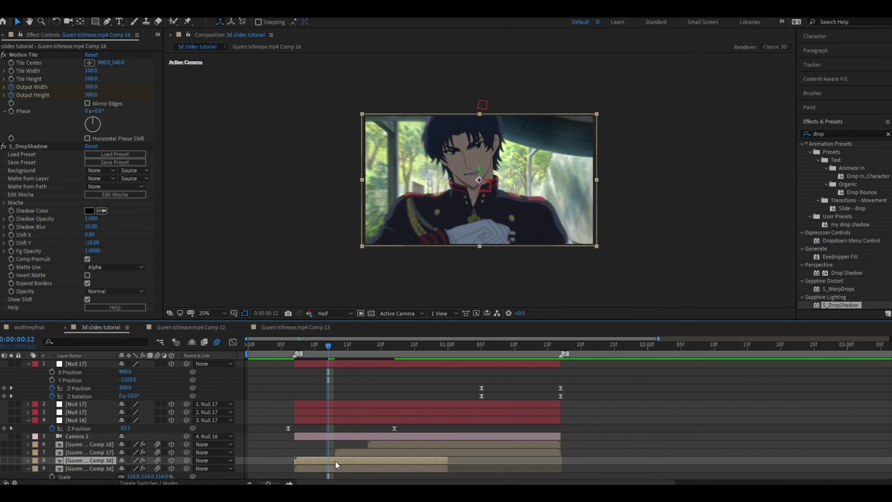
key(ctrl+z)
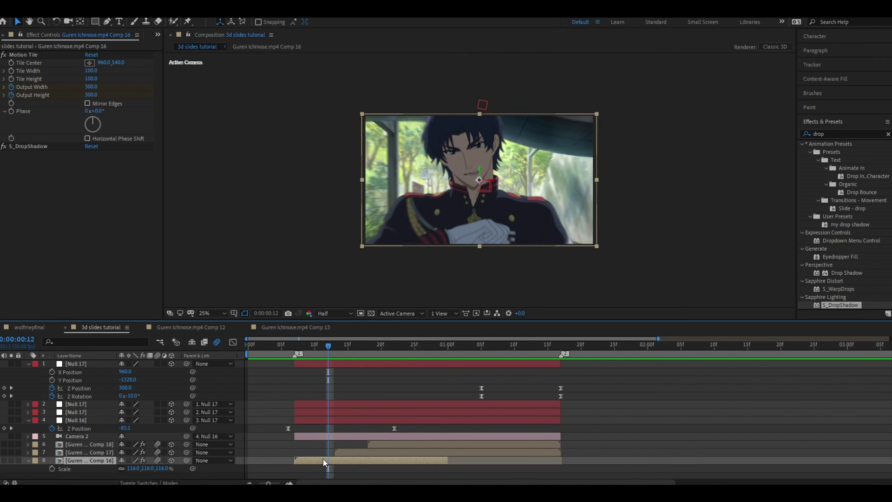
key(ctrl+d)
drag(328, 346, 298, 349)
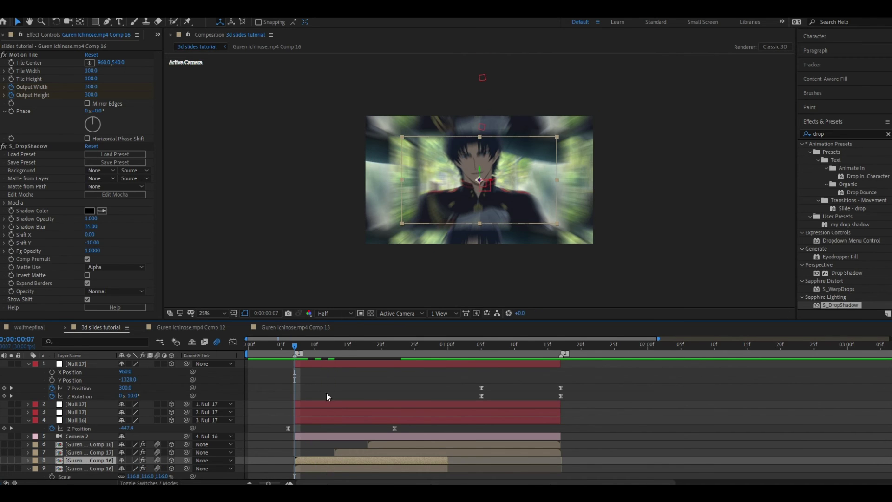
- Keyframe the copy's Scale from 116% at frame 7 to 168% and Easy Ease both
scroll(276, 463, down, 1)
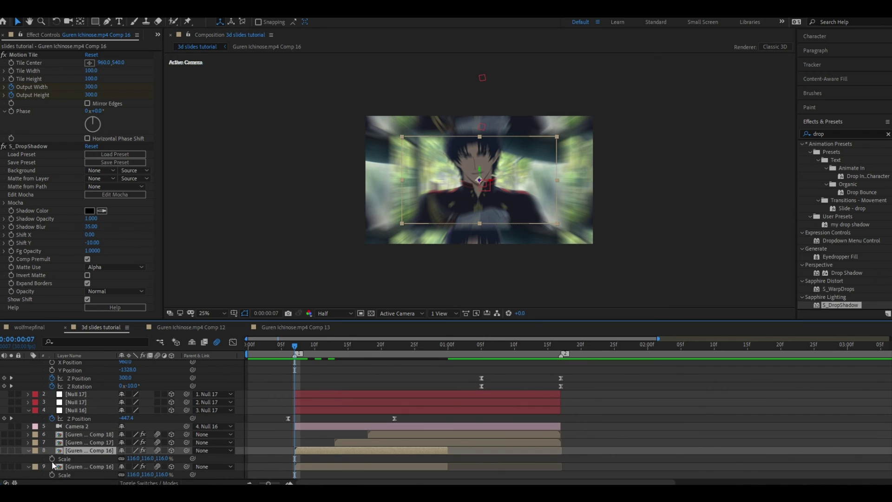
click(52, 458)
drag(295, 345, 353, 350)
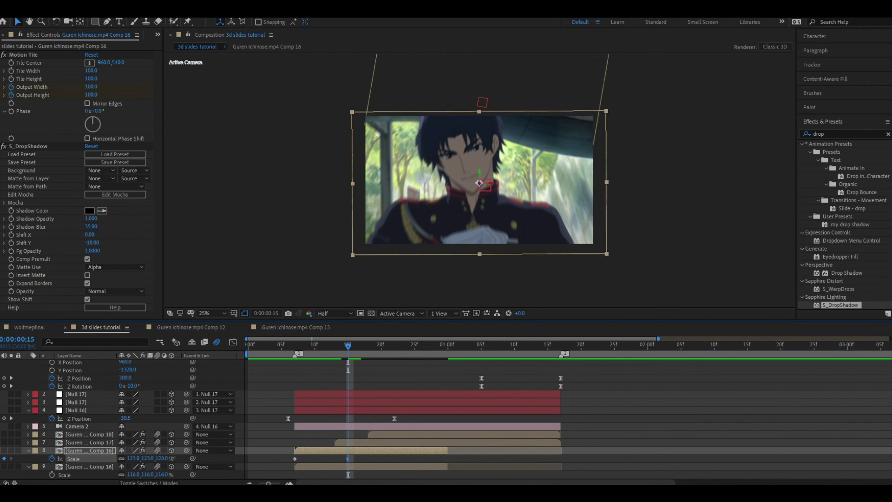
drag(172, 459, 185, 453)
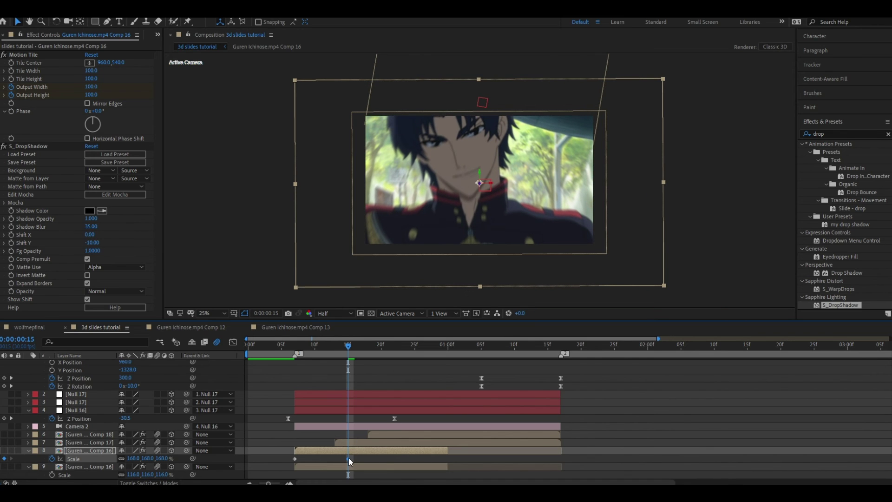
mouse_move(348, 458)
mouse_down()
mouse_move(386, 455)
mouse_move(285, 463)
mouse_up()
key(F9)
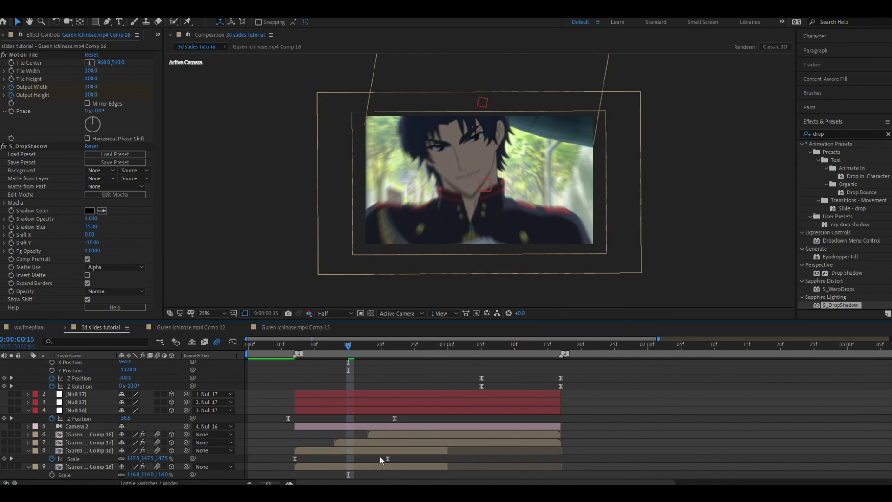
- Steepen the Scale speed curve so the zoom starts fast and settles slowly
drag(388, 458, 381, 458)
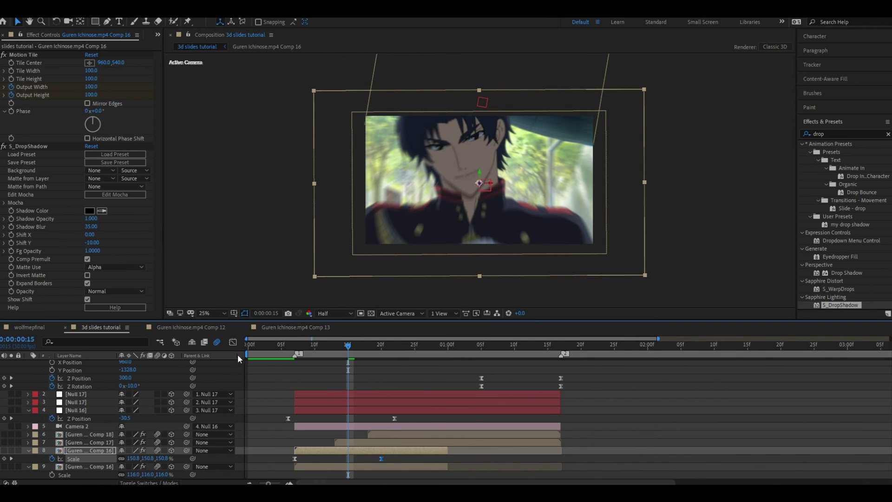
click(232, 342)
drag(323, 457, 296, 384)
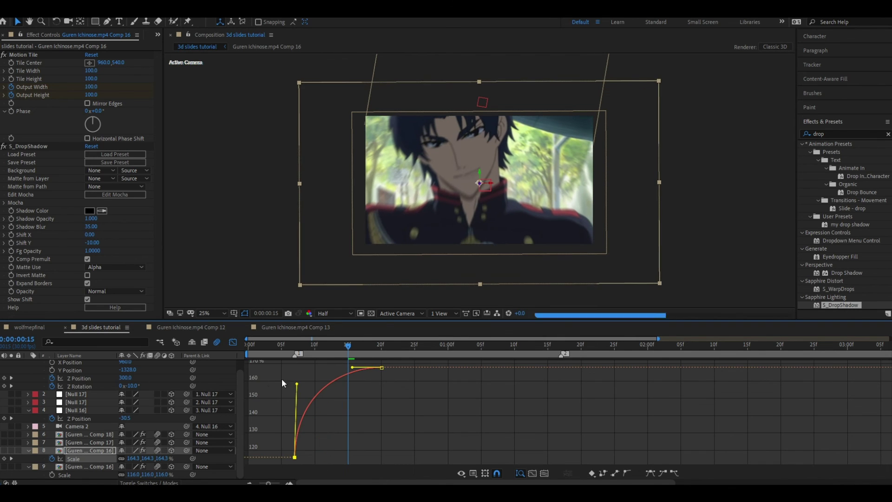
click(233, 341)
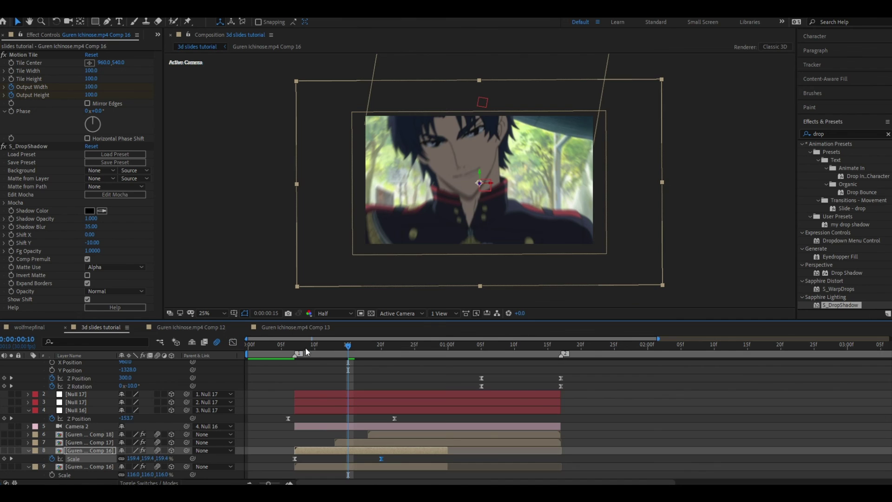
click(295, 345)
click(308, 453)
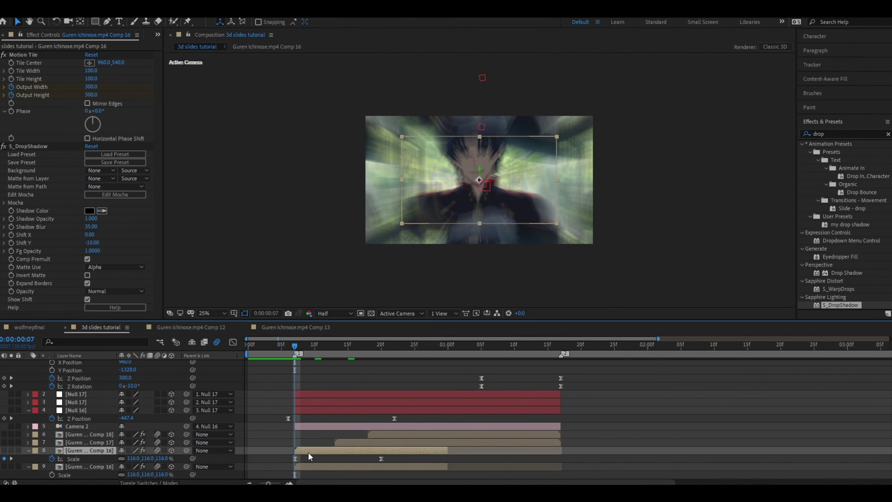
key(shift+t)
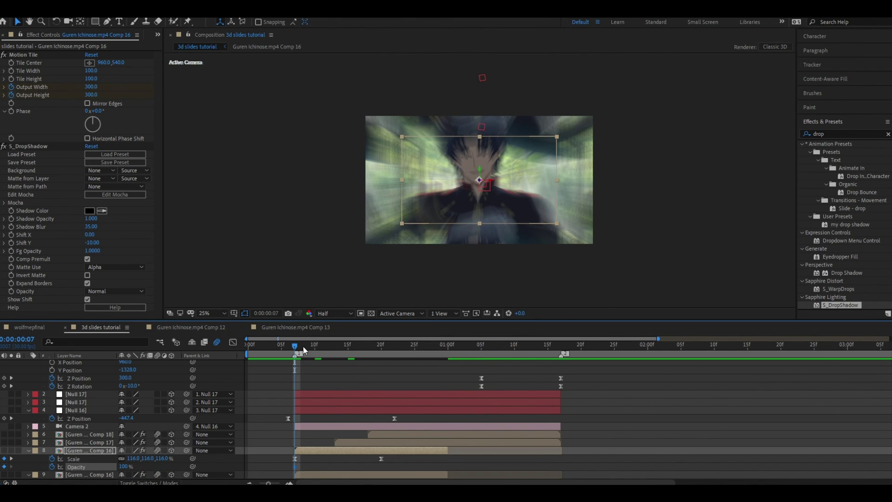
- Keyframe the copy's Opacity from 100% to 0%, aligned with the zoom end, and ease it
drag(303, 347, 347, 345)
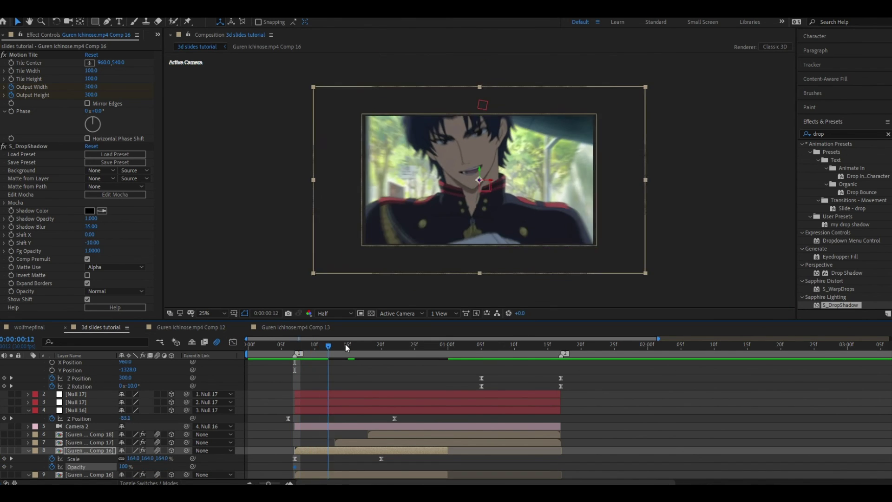
click(125, 466)
text(0)
key(Return)
mouse_move(371, 467)
mouse_down()
mouse_move(384, 466)
mouse_move(265, 472)
mouse_up()
key(F9)
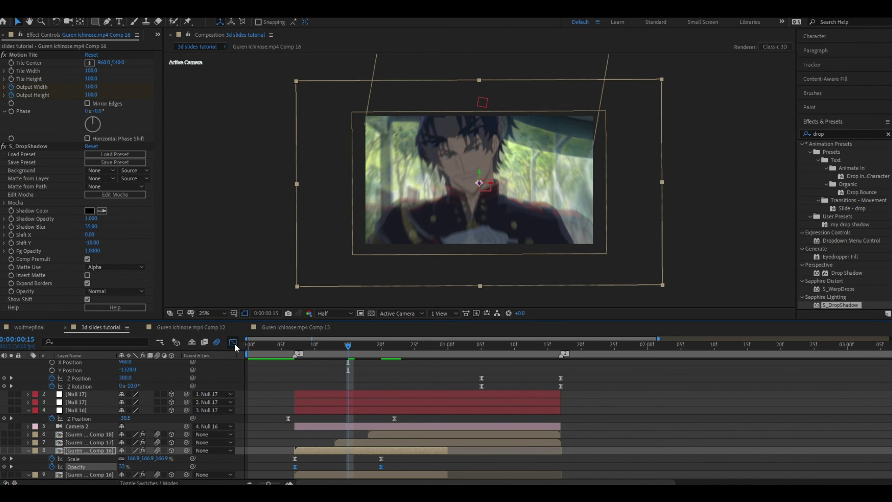
- Reshape the opacity fade's Bezier handles in the Graph Editor, then collapse the listed effects
click(233, 342)
drag(320, 361, 248, 394)
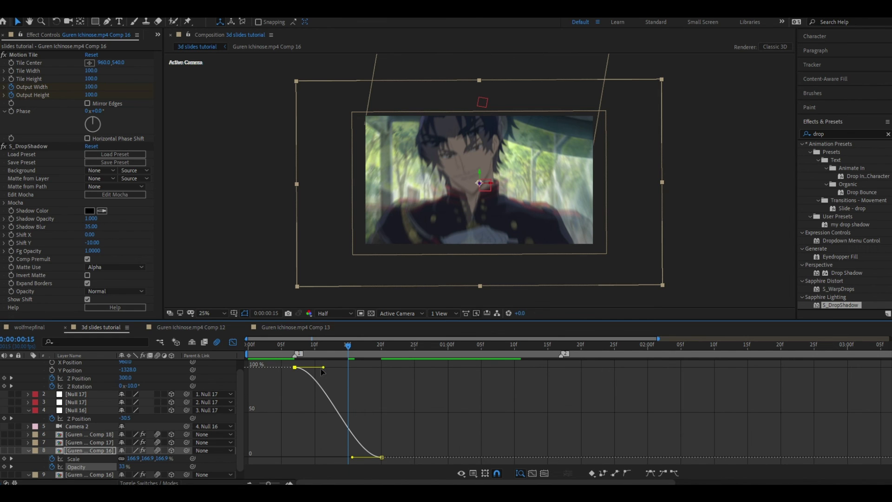
drag(323, 367, 278, 367)
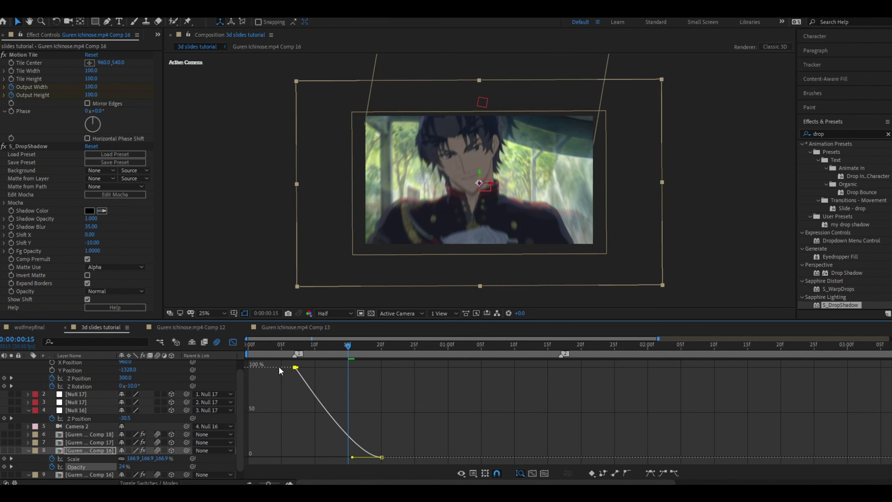
drag(352, 457, 342, 457)
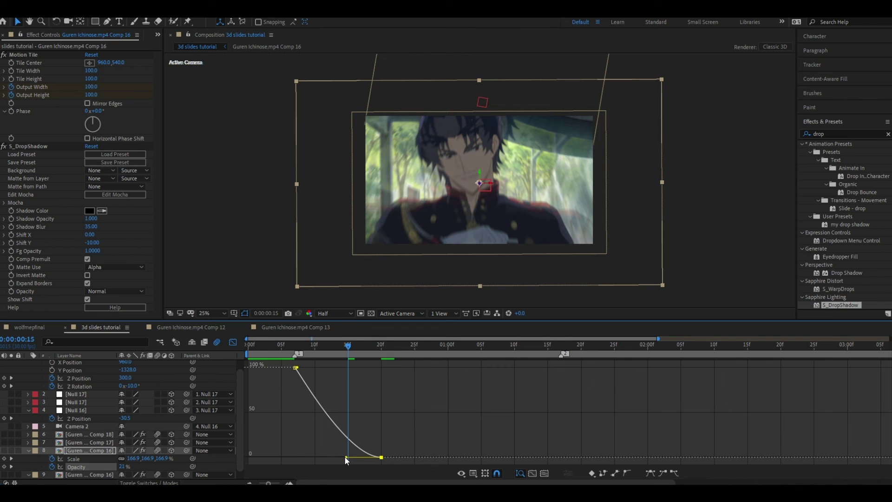
click(233, 342)
click(324, 346)
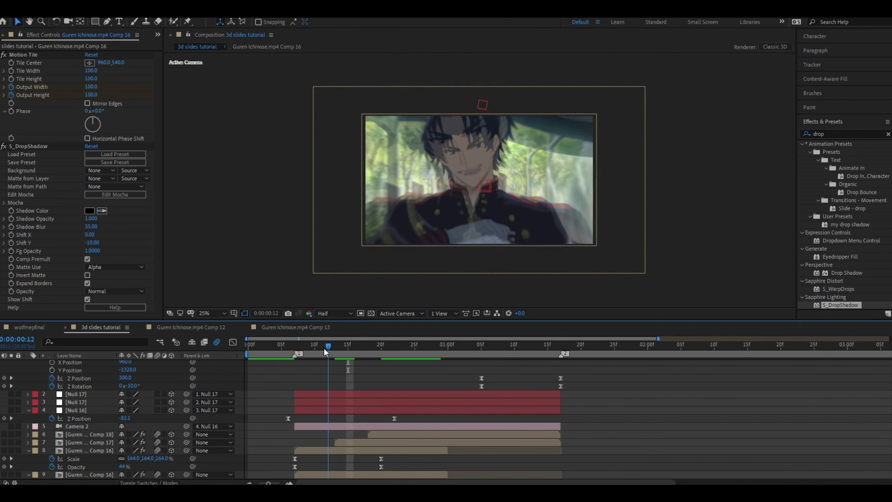
drag(325, 349, 309, 348)
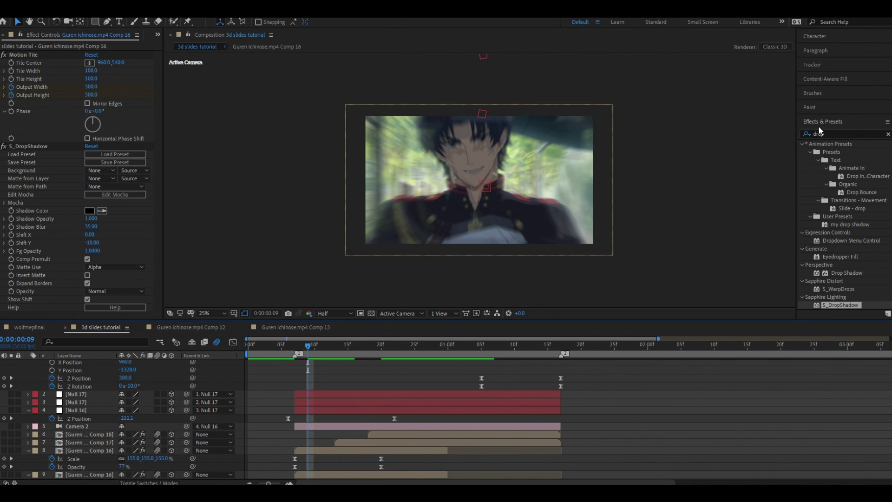
click(129, 158)
key(ctrl+grave)
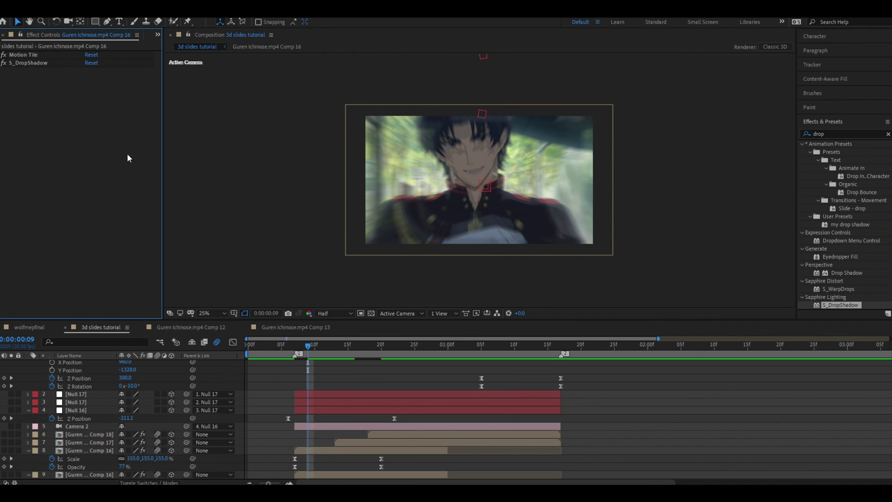
- Remove the S_DropShadow effect from the Comp 16 copy layer
click(300, 452)
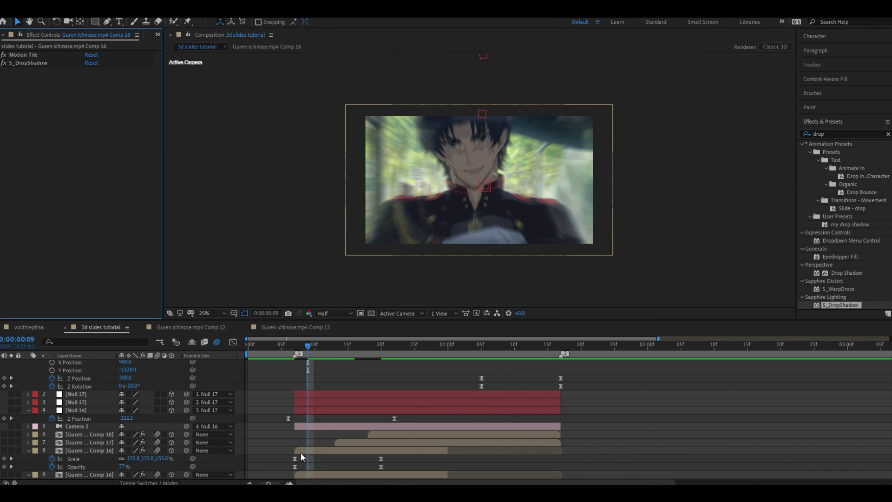
click(15, 63)
key(Delete)
click(408, 367)
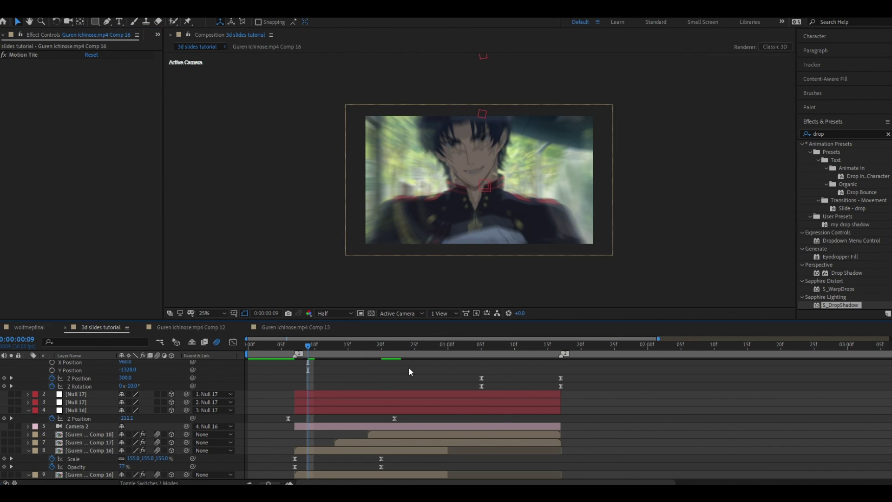
- Apply S_Invert to the Guren Comp 16 layer with Saturation set to 0
click(830, 134)
text(inverse)
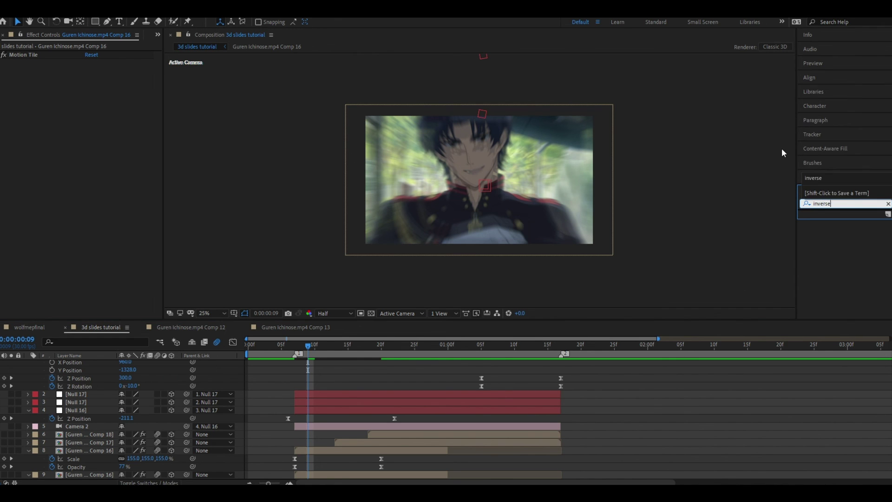
key(BackSpace)
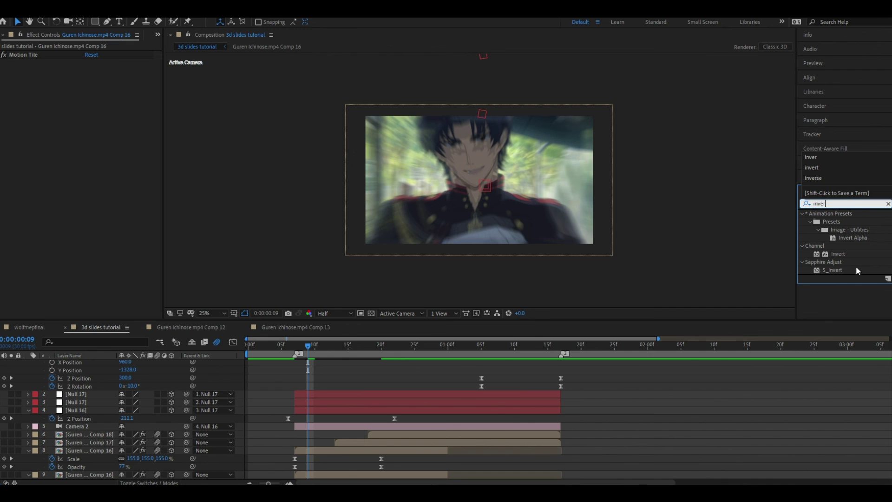
drag(857, 271, 333, 453)
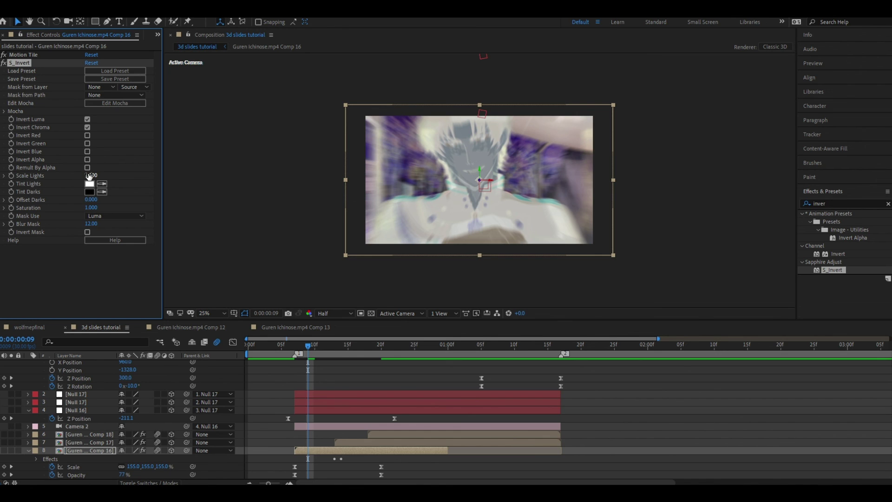
click(91, 208)
text(0)
key(Return)
- Preview the grey inverted flash between frames 7 and 12 of the transition
click(367, 374)
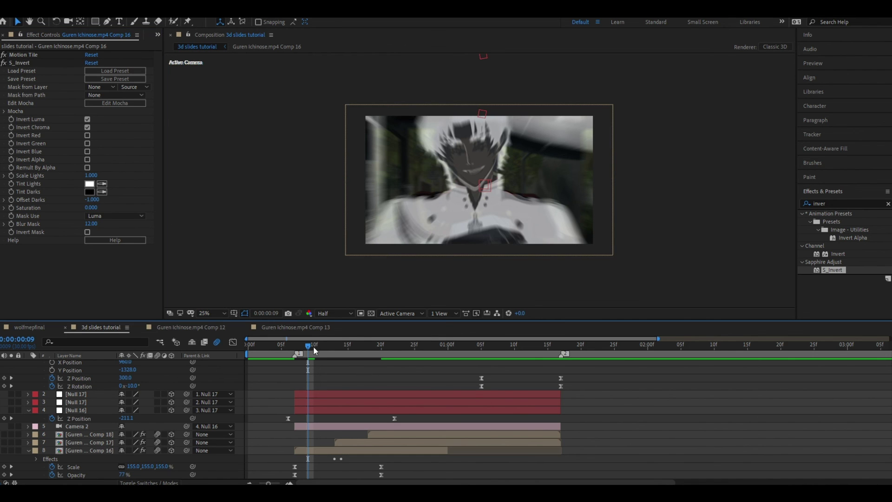
drag(313, 347, 332, 354)
scroll(336, 359, down, 1)
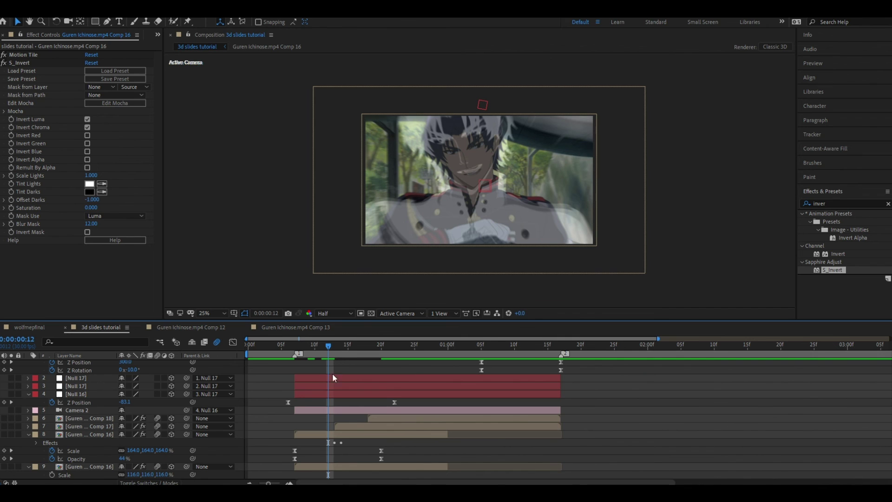
key(equal)
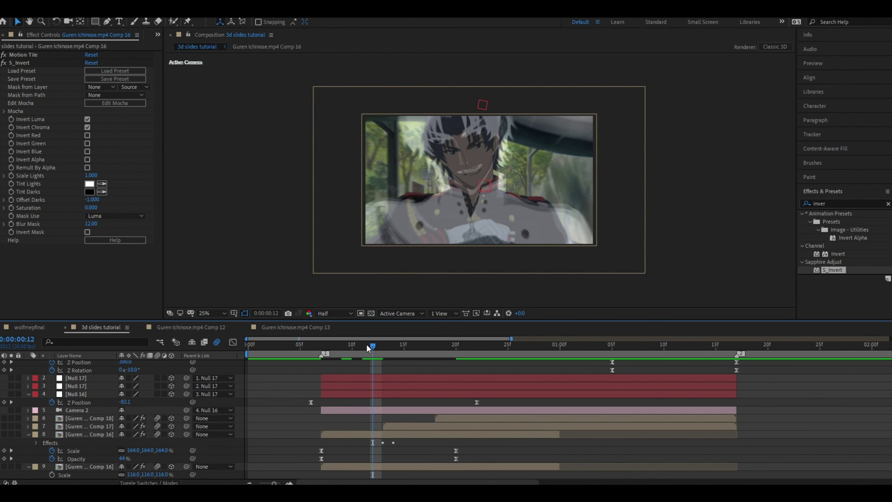
drag(367, 348, 321, 347)
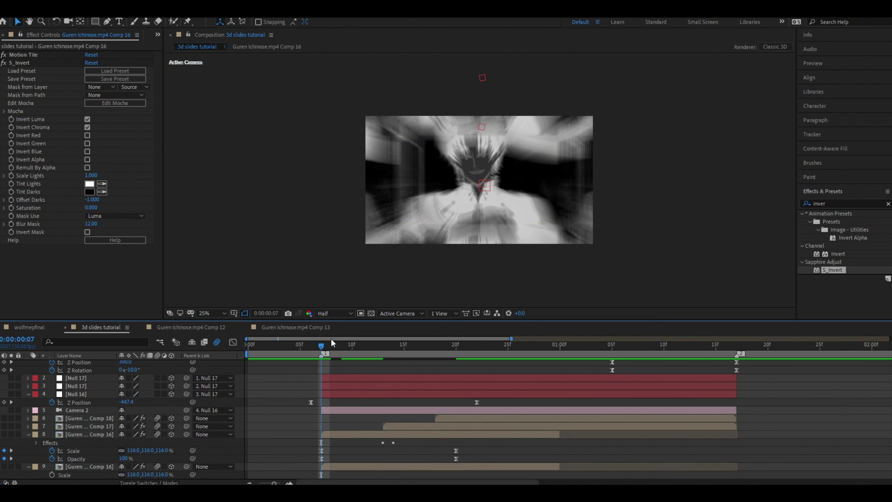
key(space)
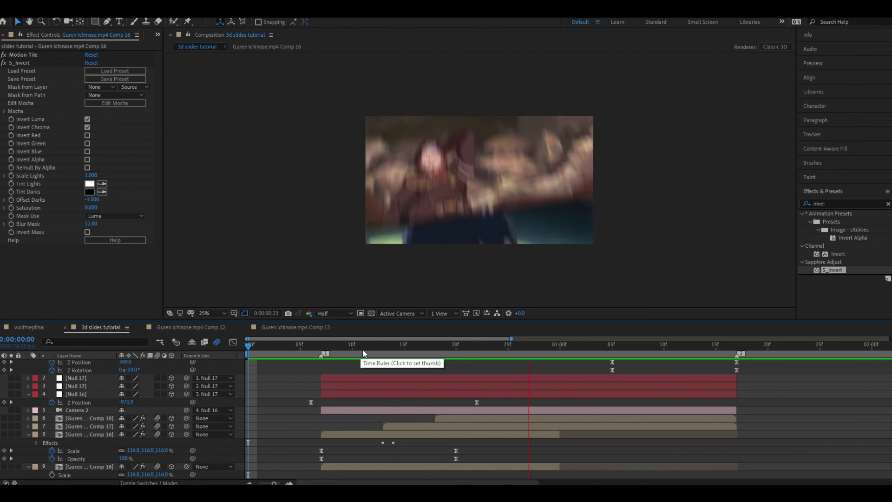
key(space)
- Lower the copy layer's Opacity to 90% and preview the transition again
click(126, 459)
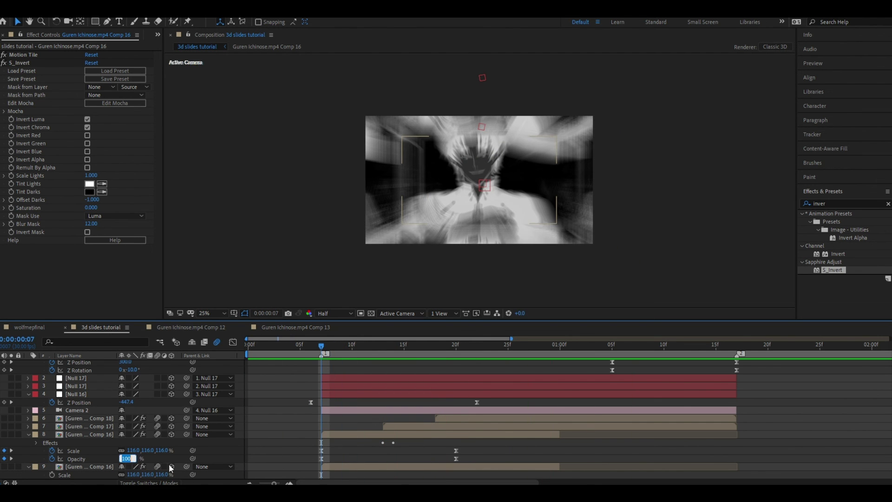
text(90)
key(Return)
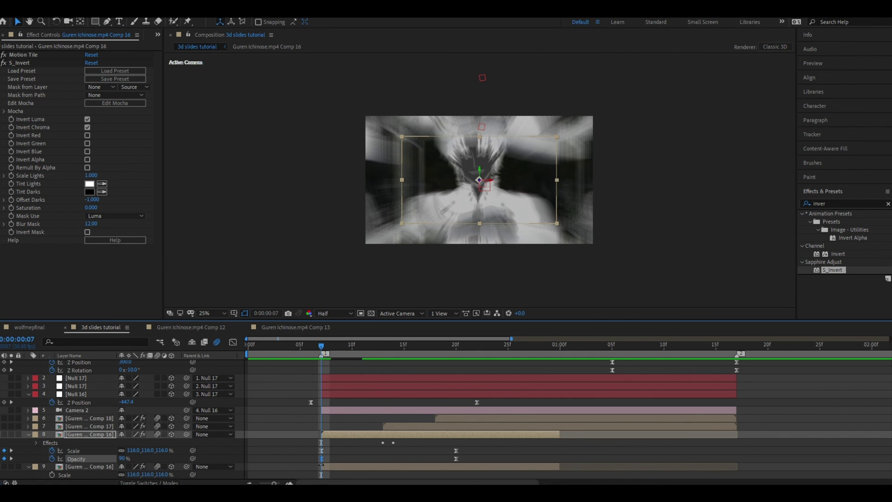
click(339, 456)
key(space)
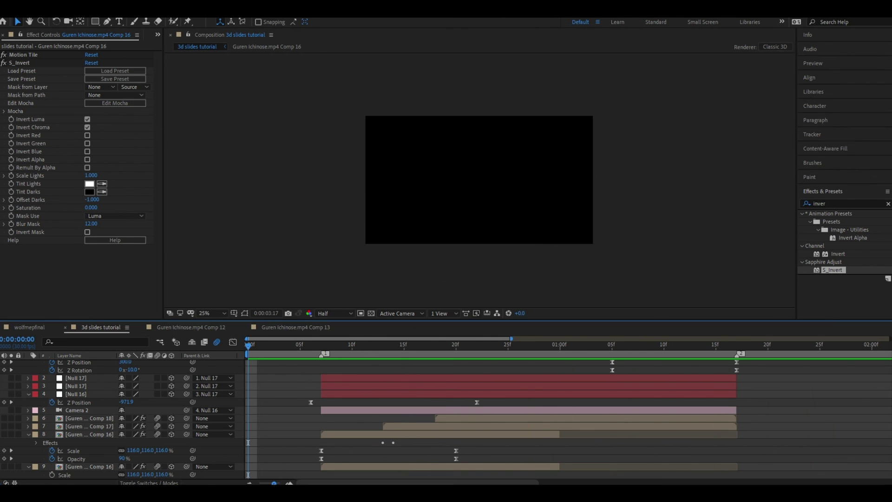
scroll(519, 417, down, 3)
key(u)
click(359, 344)
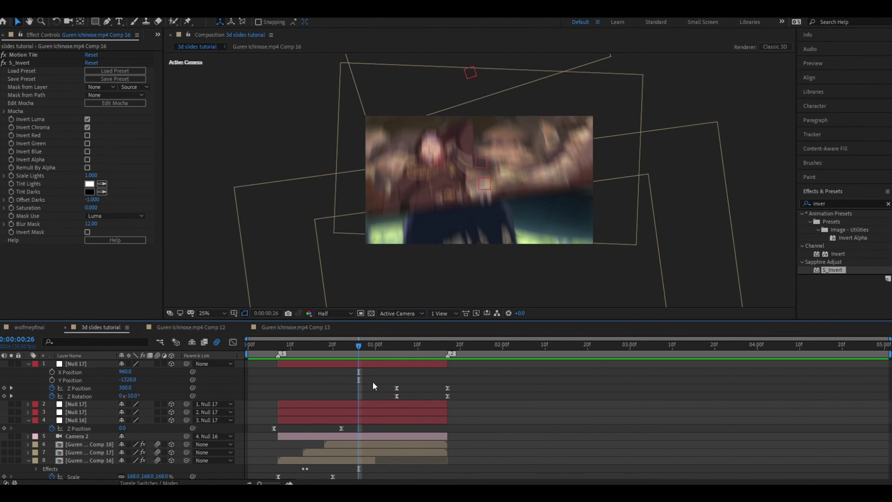
- Create a new solid layer named 'bars' above Null 17
key(u)
click(367, 364)
right_click(48, 472)
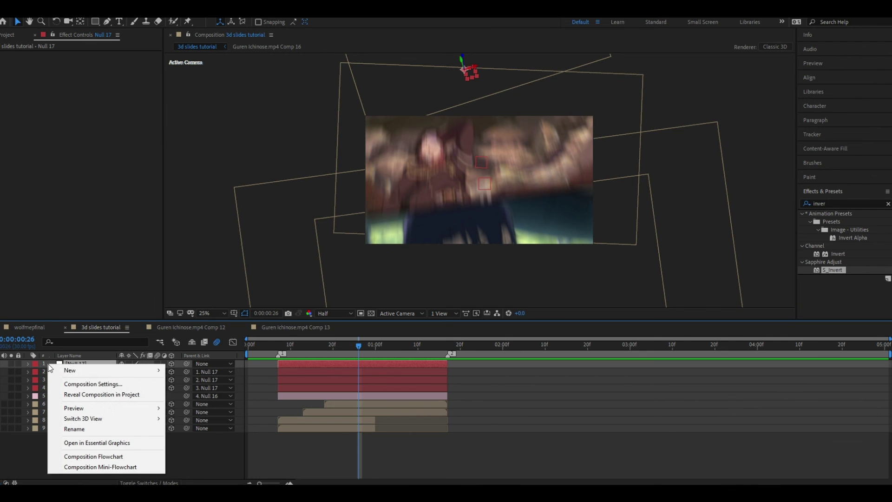
click(209, 394)
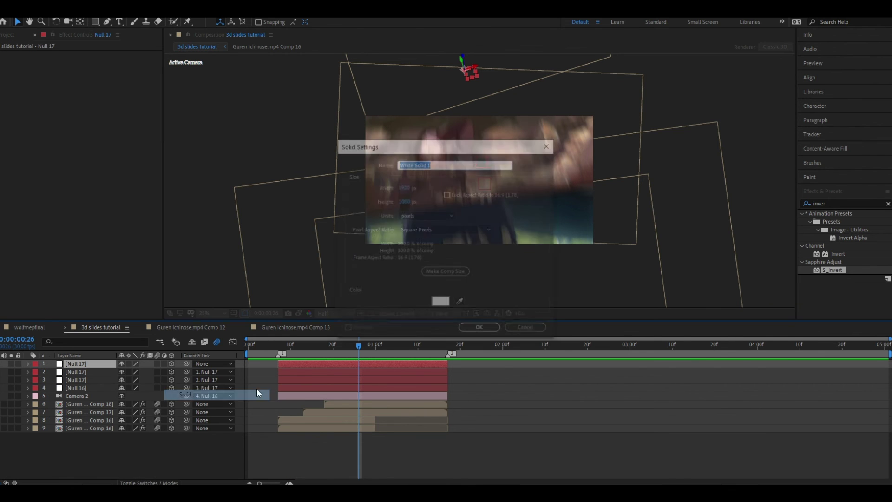
text(bars)
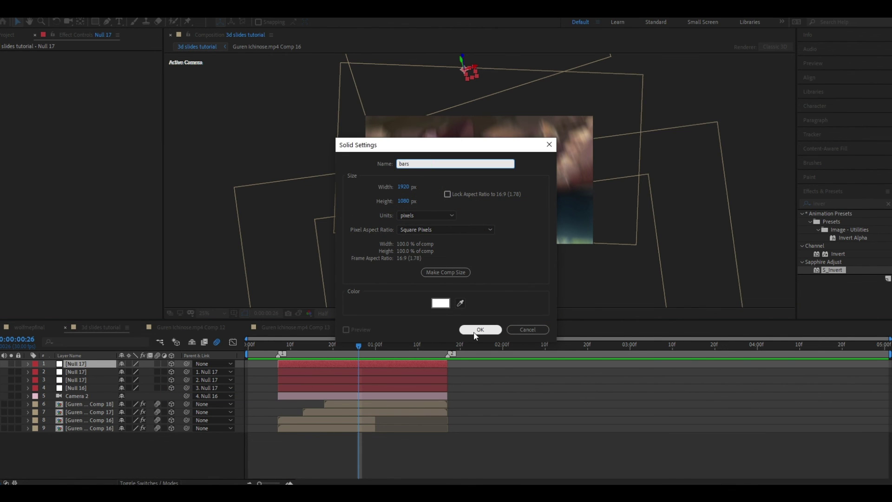
click(474, 330)
- Apply S_HueSatBright to the bars solid with Brightness 0 to turn it black
click(275, 346)
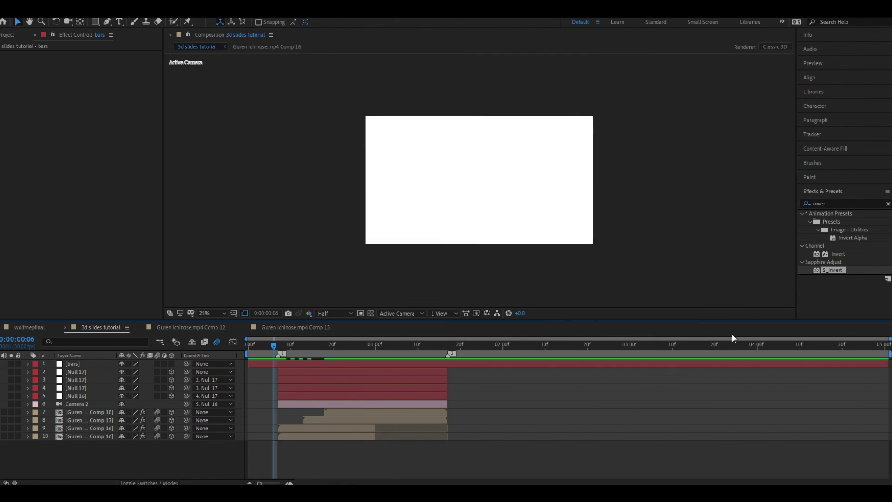
click(832, 204)
text(hue)
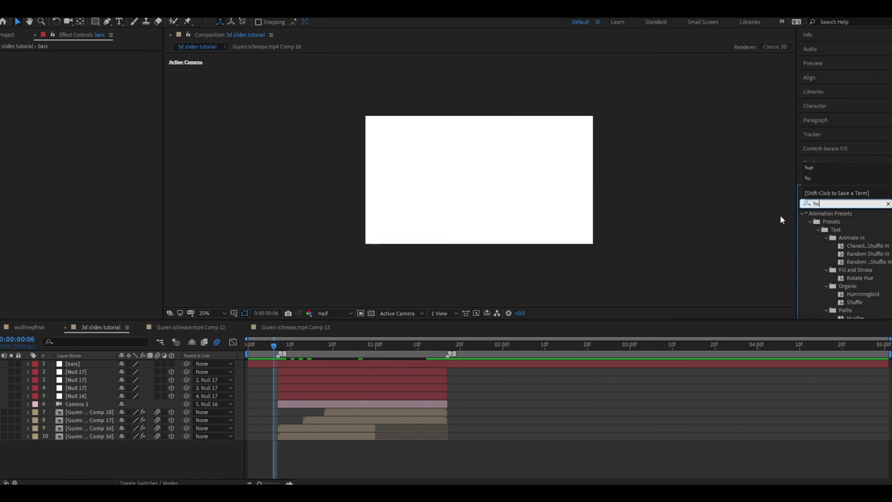
drag(842, 277, 661, 364)
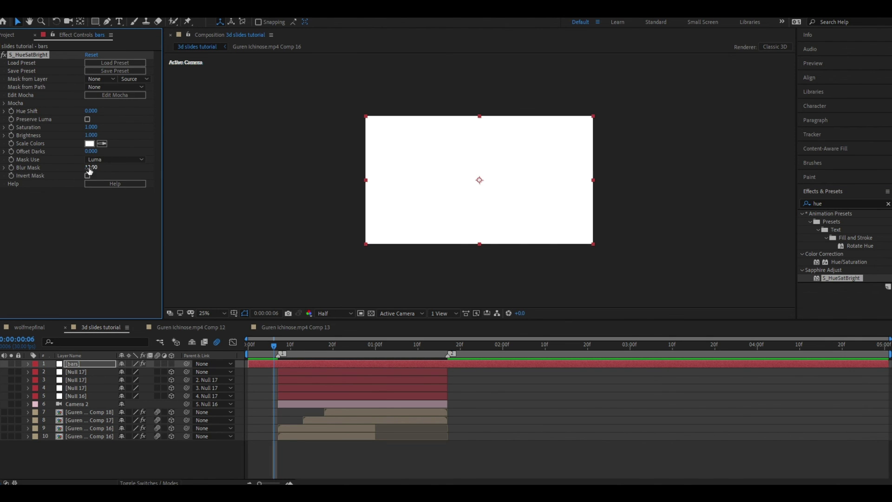
text(0)
key(Return)
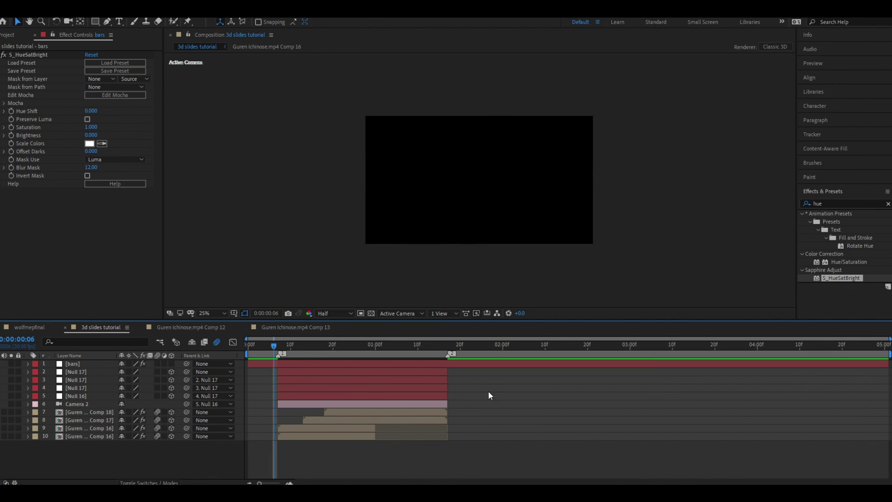
- Add CC Jaws to bars above S_HueSatBright with Height 0% and Completion 95%
click(834, 203)
text(jaws)
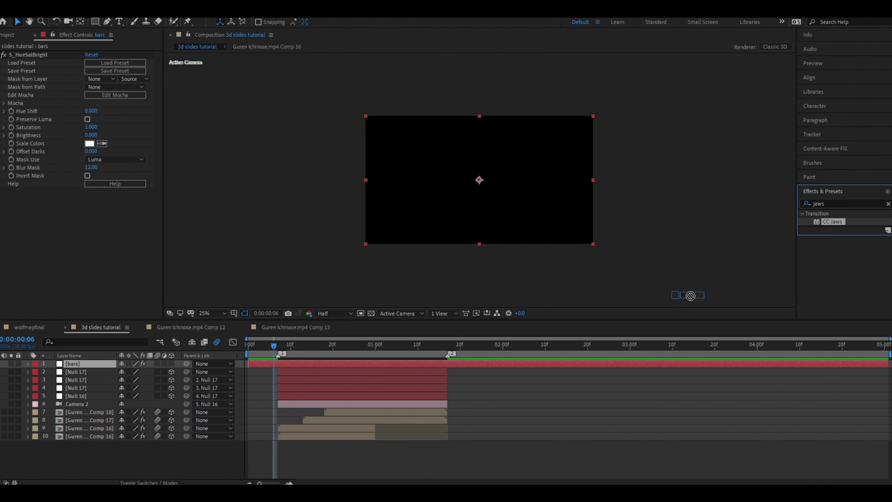
drag(832, 221, 427, 367)
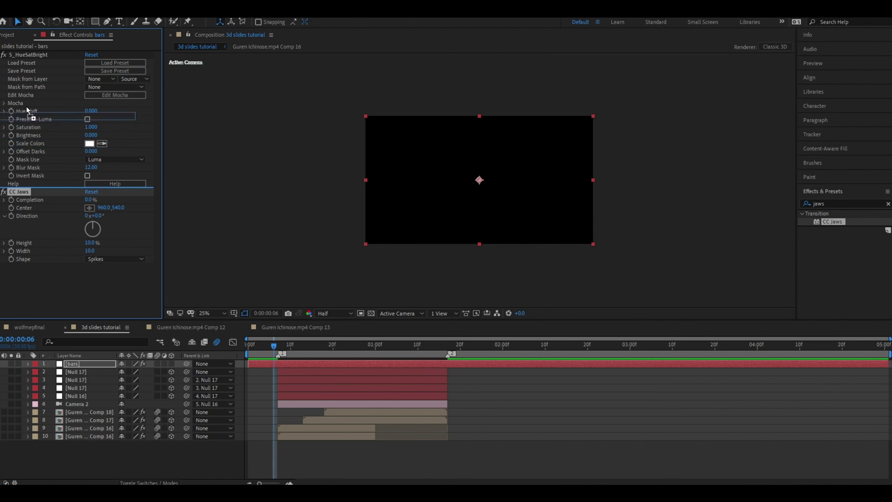
drag(24, 194, 32, 55)
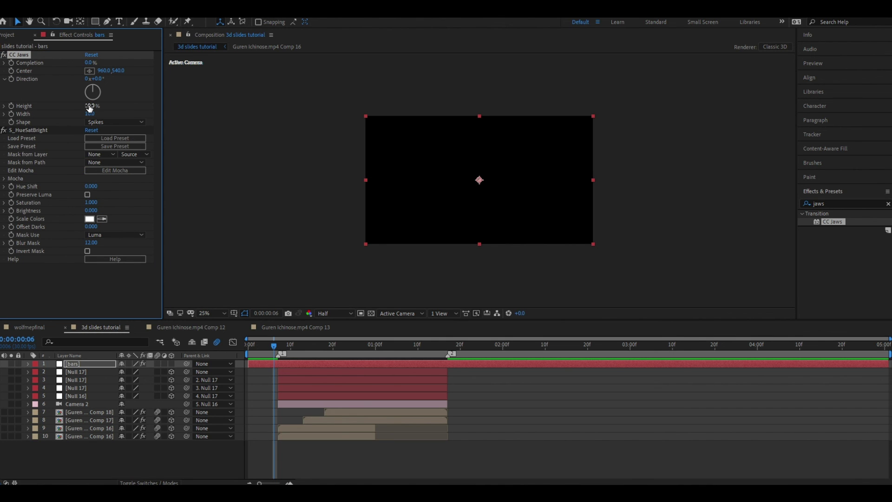
key(Return)
click(88, 62)
text(5)
key(Return)
- Scrub the timeline to inspect the black bars framing the clips
click(511, 400)
mouse_move(274, 346)
mouse_down()
mouse_move(423, 344)
mouse_move(450, 335)
mouse_up()
key(Home)
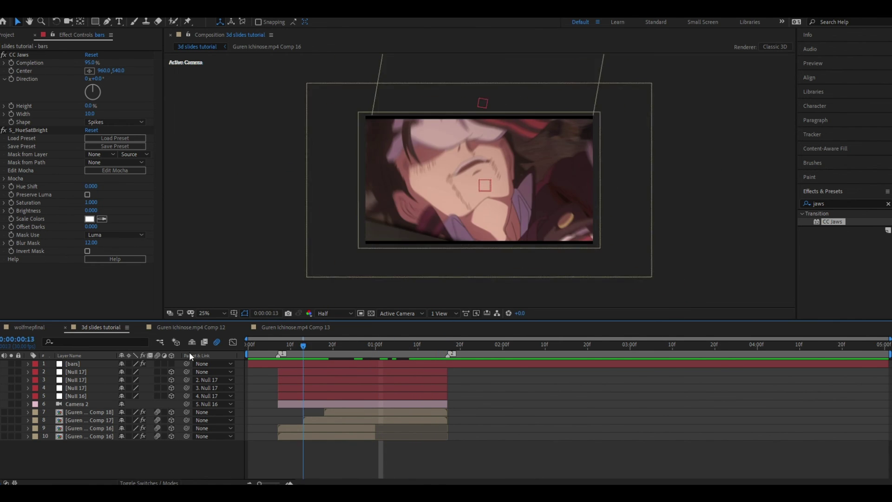
drag(386, 347, 302, 346)
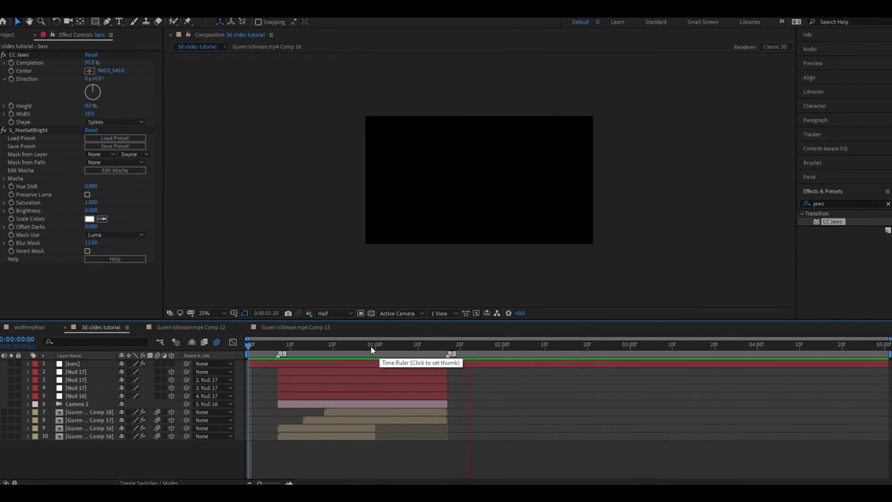